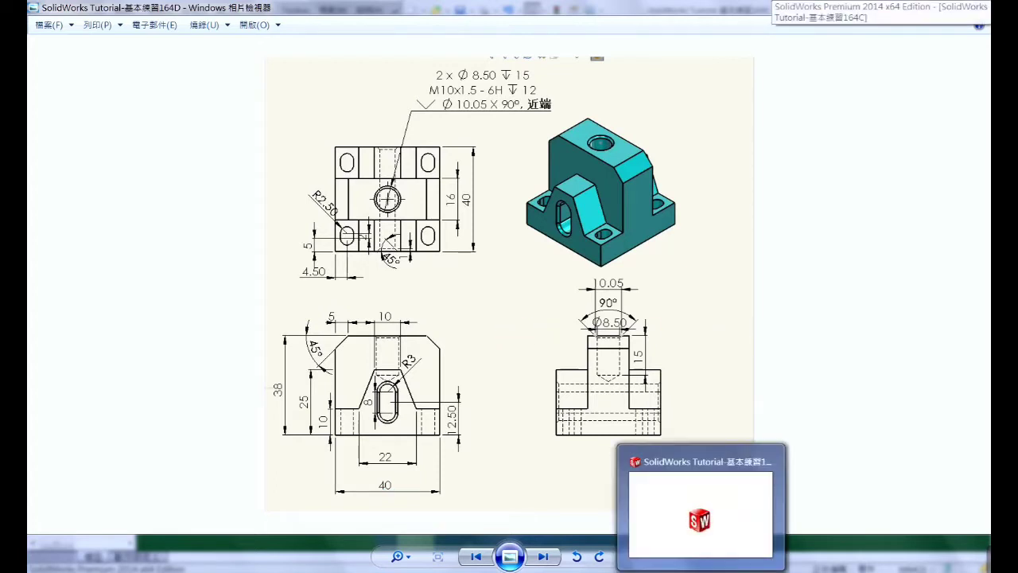
- Switch from the reference drawing to the SolidWorks window showing the finished bracket part
click(700, 513)
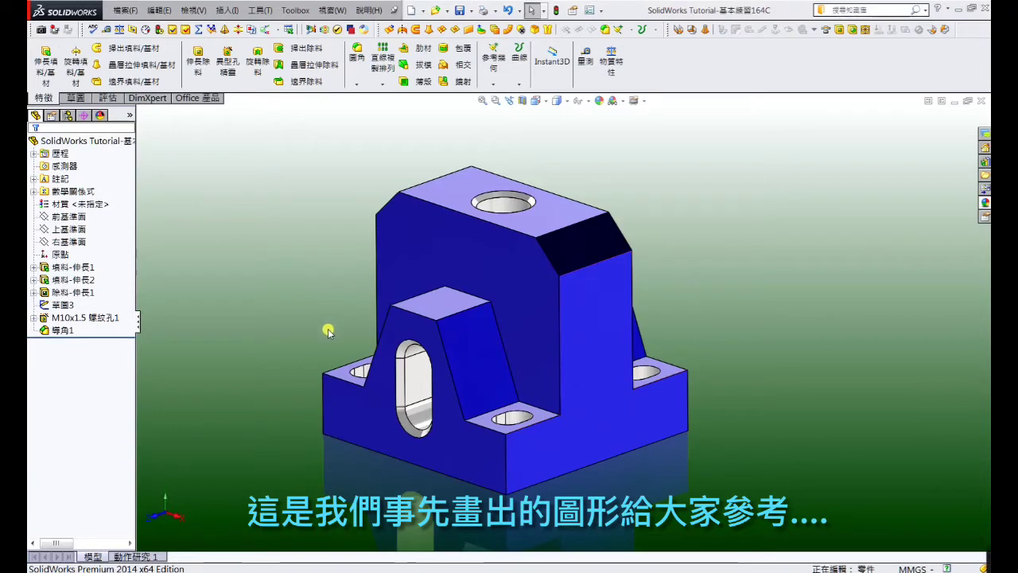
middle_drag(328, 331, 330, 361)
mouse_move(334, 326)
middle_down()
mouse_move(343, 302)
mouse_move(386, 283)
mouse_move(398, 295)
mouse_move(334, 303)
mouse_move(307, 357)
mouse_move(311, 337)
mouse_move(323, 358)
mouse_move(345, 359)
mouse_move(323, 329)
mouse_move(253, 310)
mouse_move(207, 336)
mouse_move(217, 414)
mouse_move(234, 334)
mouse_move(275, 325)
mouse_move(357, 325)
mouse_move(443, 368)
mouse_move(343, 357)
mouse_move(298, 400)
mouse_move(308, 410)
middle_up()
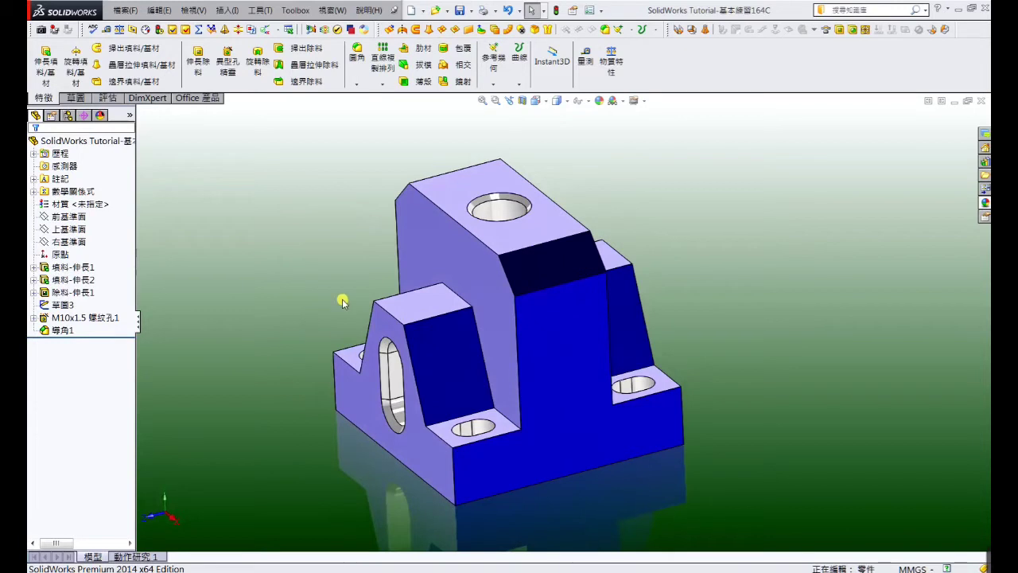
- Create a new part document and start a sketch on the Front Plane
click(413, 11)
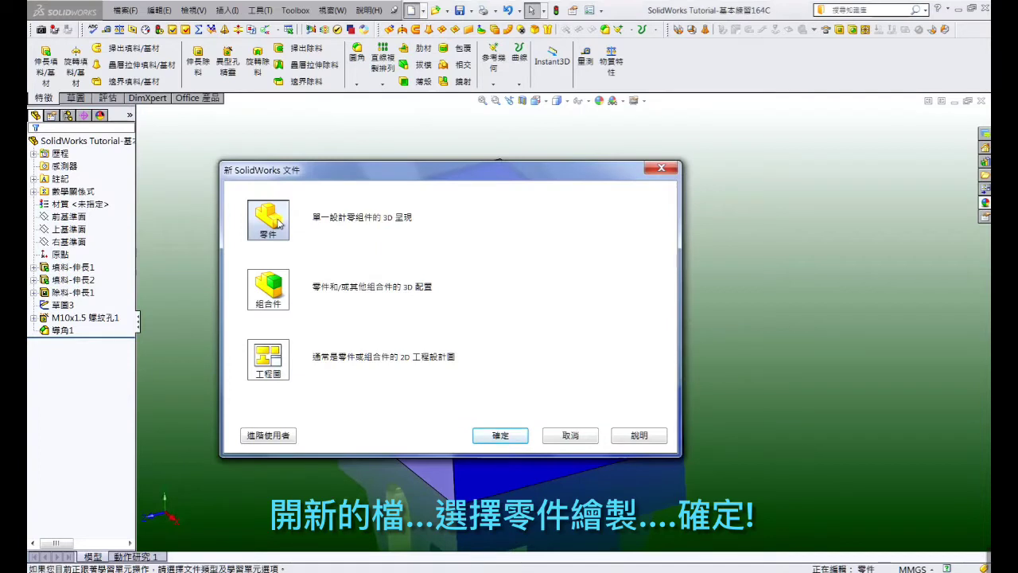
click(501, 437)
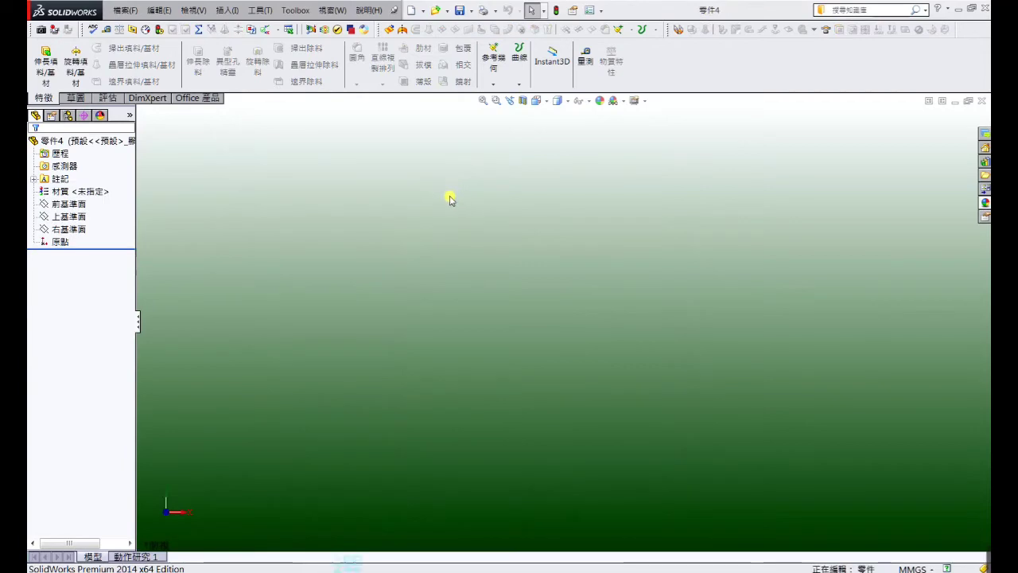
click(70, 204)
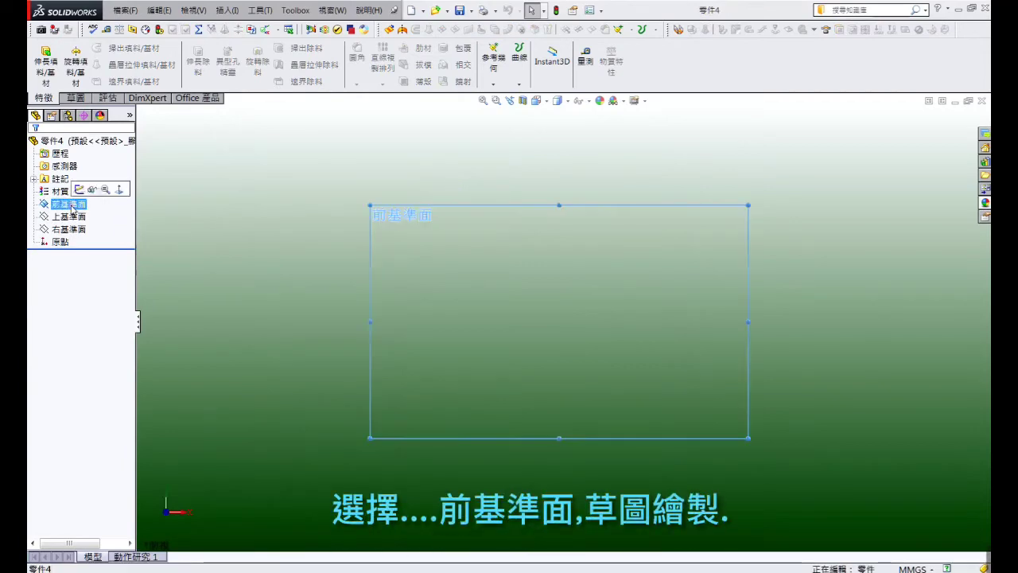
click(91, 189)
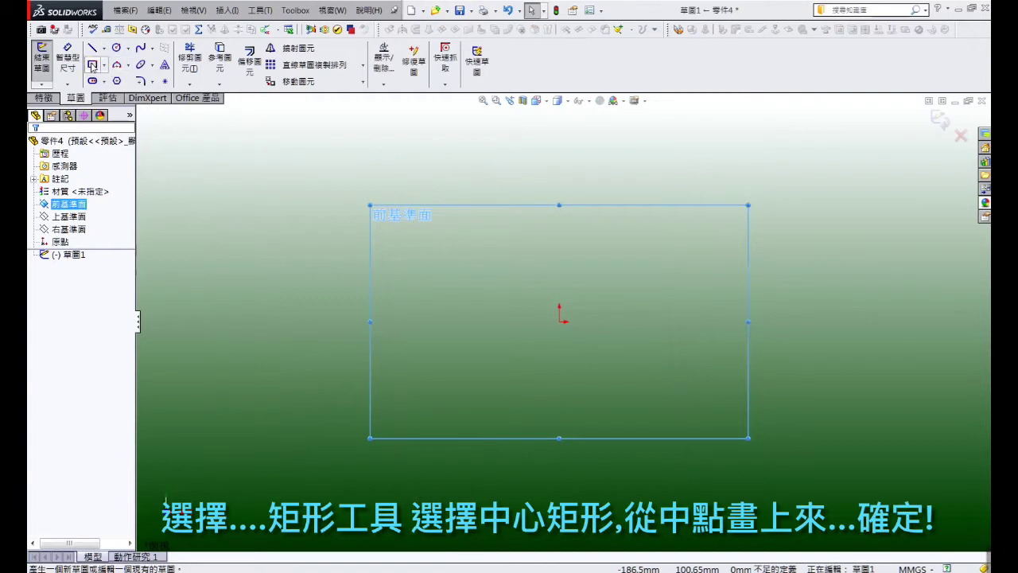
- Draw a center rectangle anchored at the origin
click(92, 65)
click(82, 180)
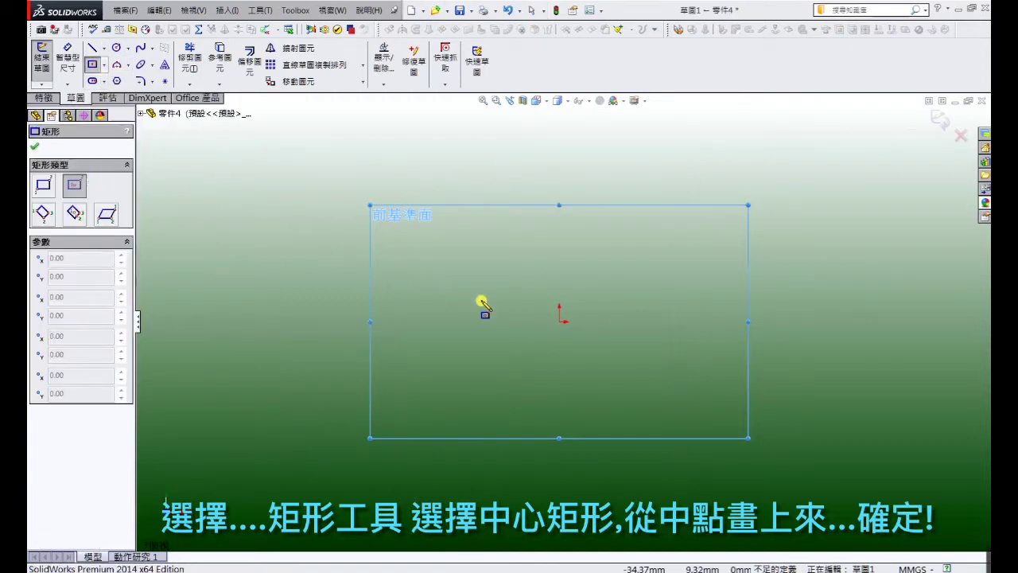
click(560, 322)
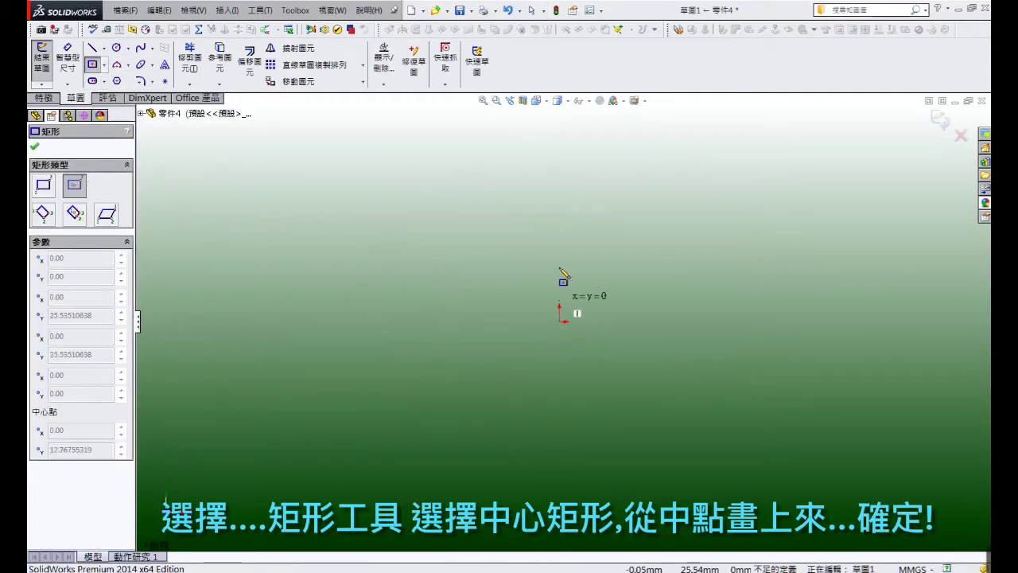
click(669, 209)
right_click(669, 209)
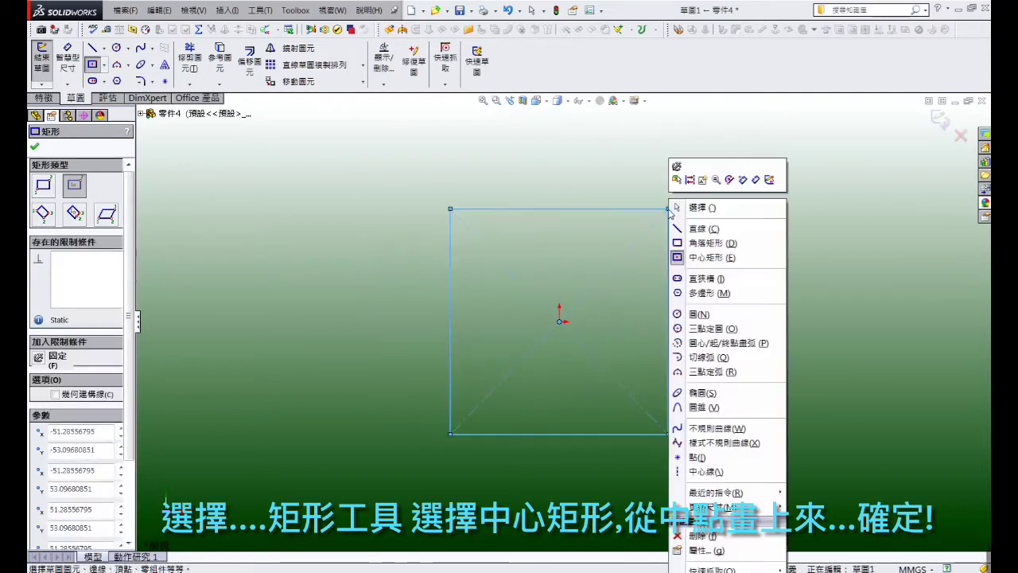
click(696, 207)
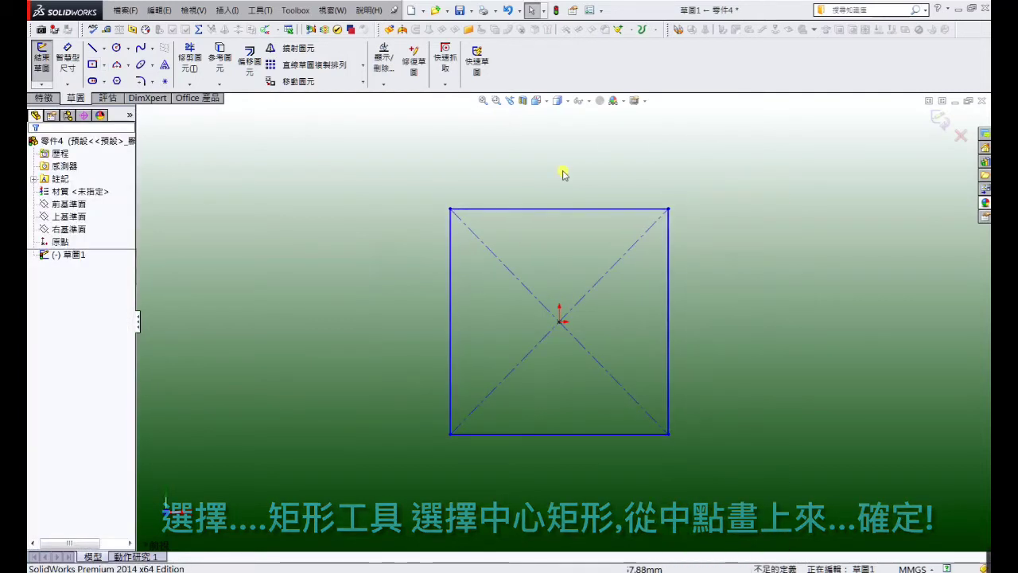
- Draw a horizontal centreline from the left edge and a vertical centreline up to the top edge
click(93, 48)
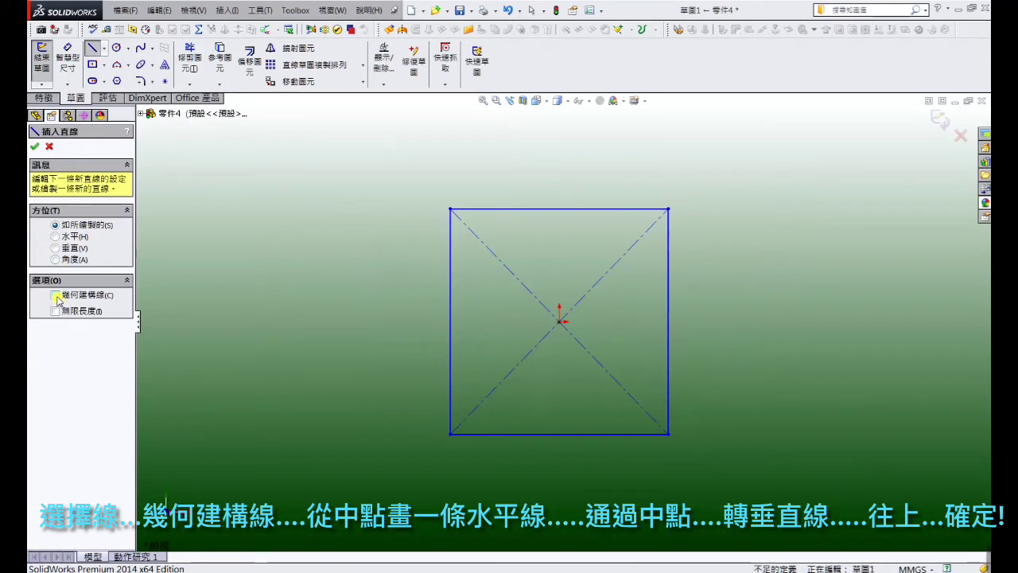
click(450, 322)
click(559, 322)
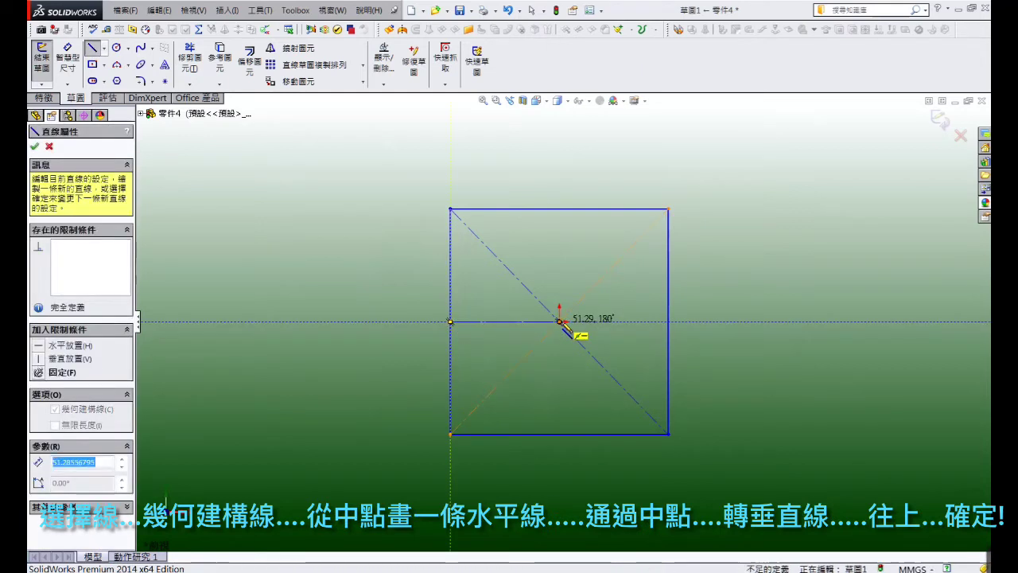
click(559, 210)
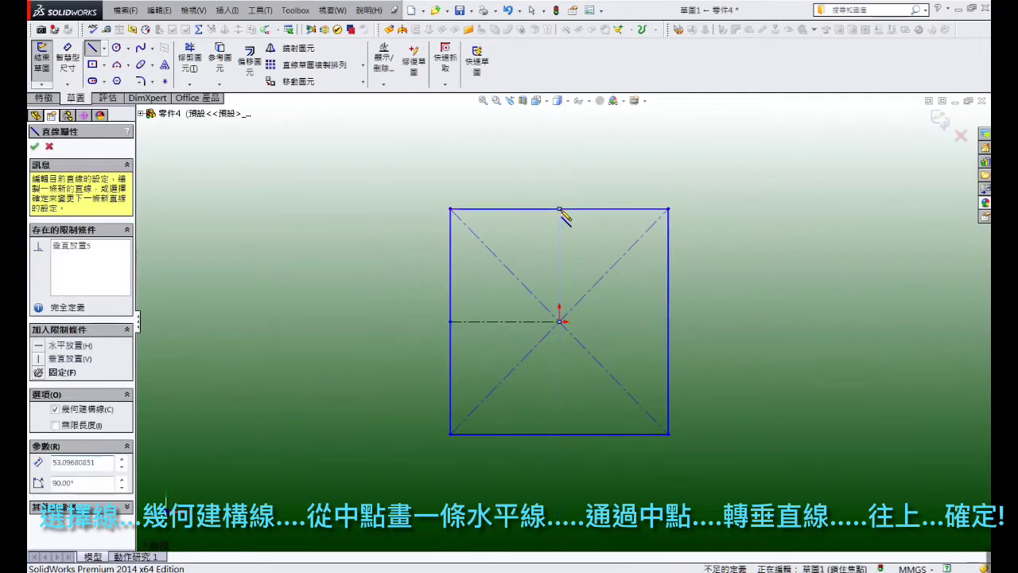
right_click(560, 178)
click(572, 187)
scroll(571, 367, up, 3)
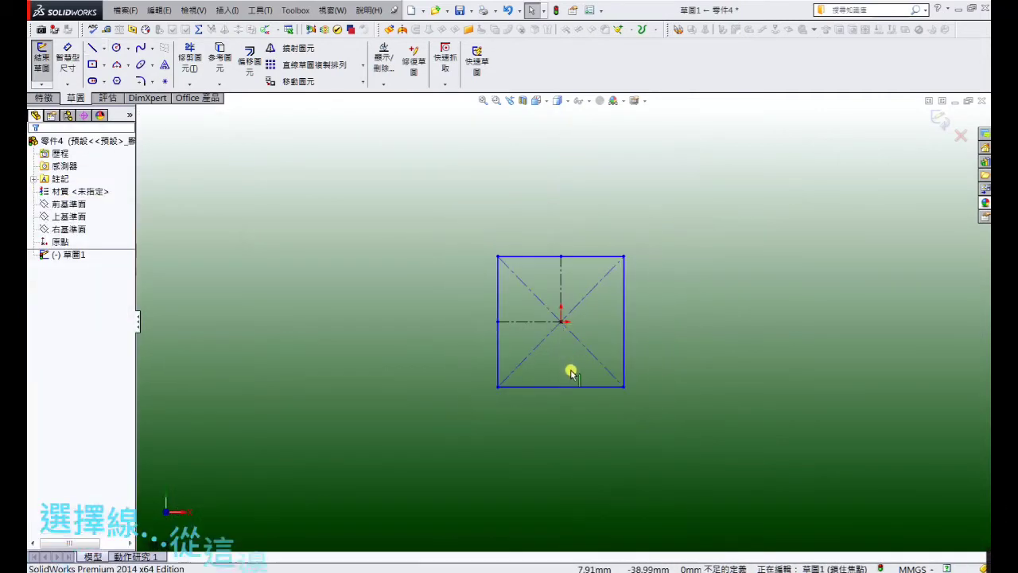
scroll(570, 368, down, 2)
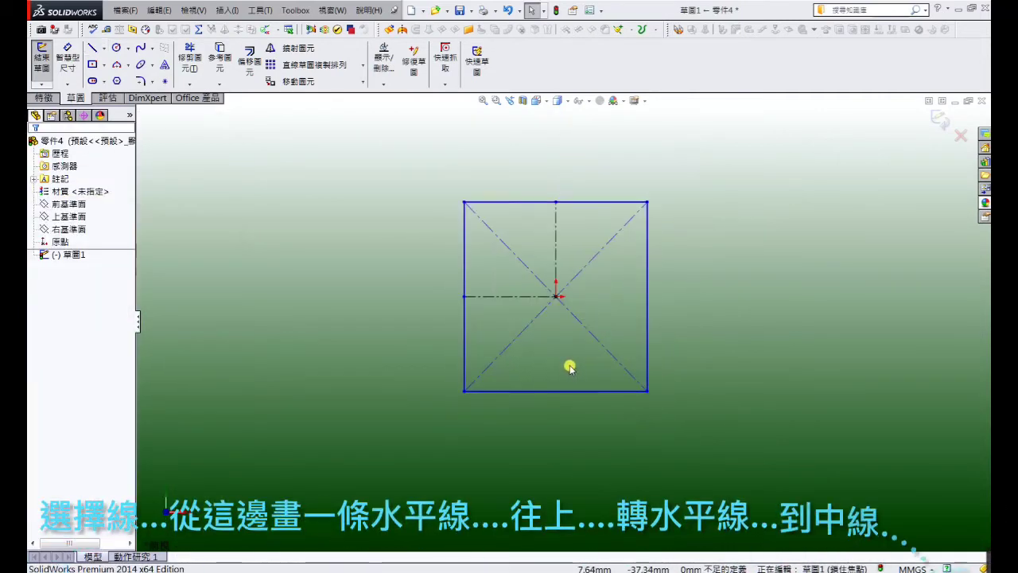
- Draw the left half of the profile: short horizontal, slanted rise, top segment to the centreline
click(92, 49)
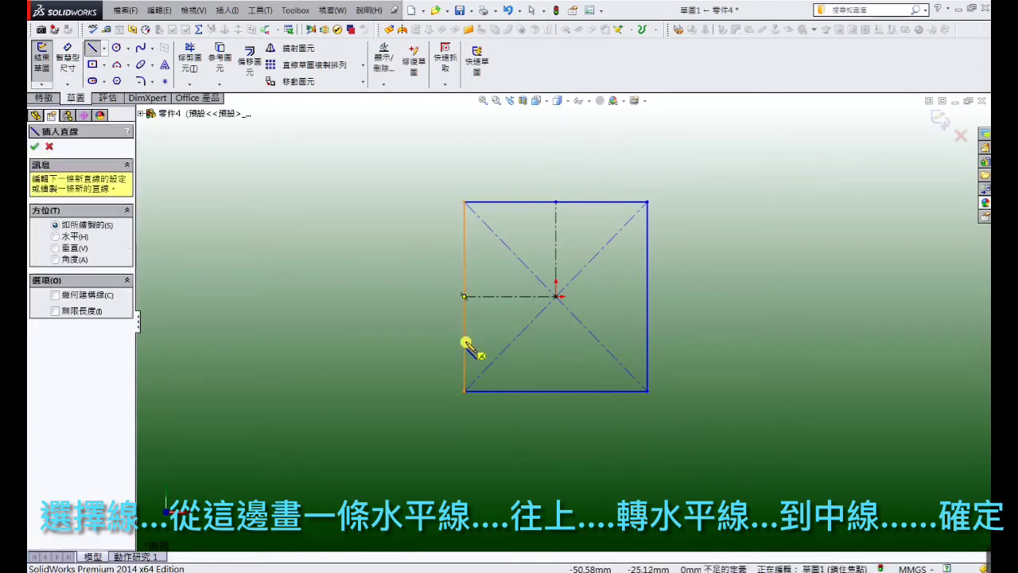
click(463, 342)
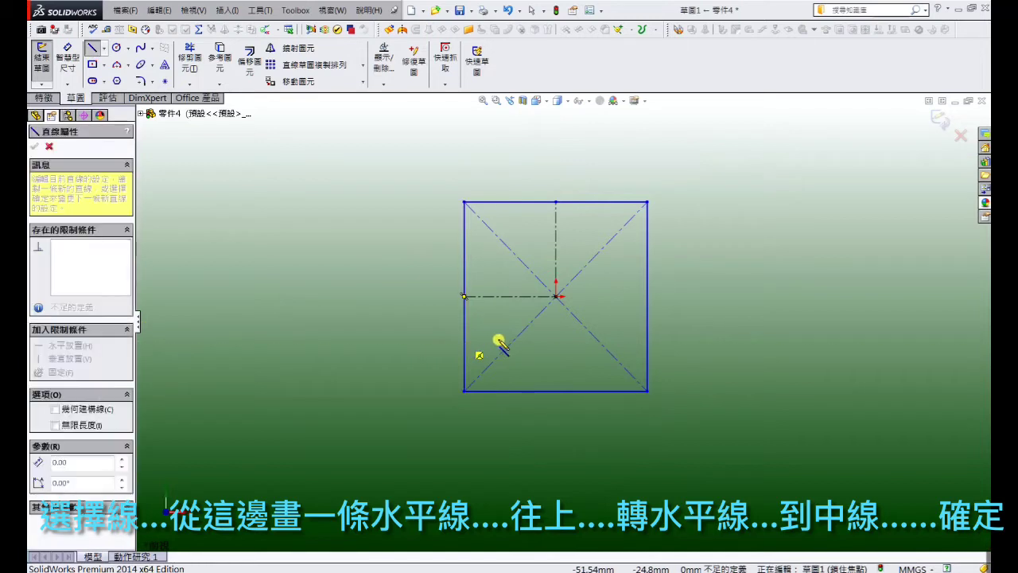
click(503, 341)
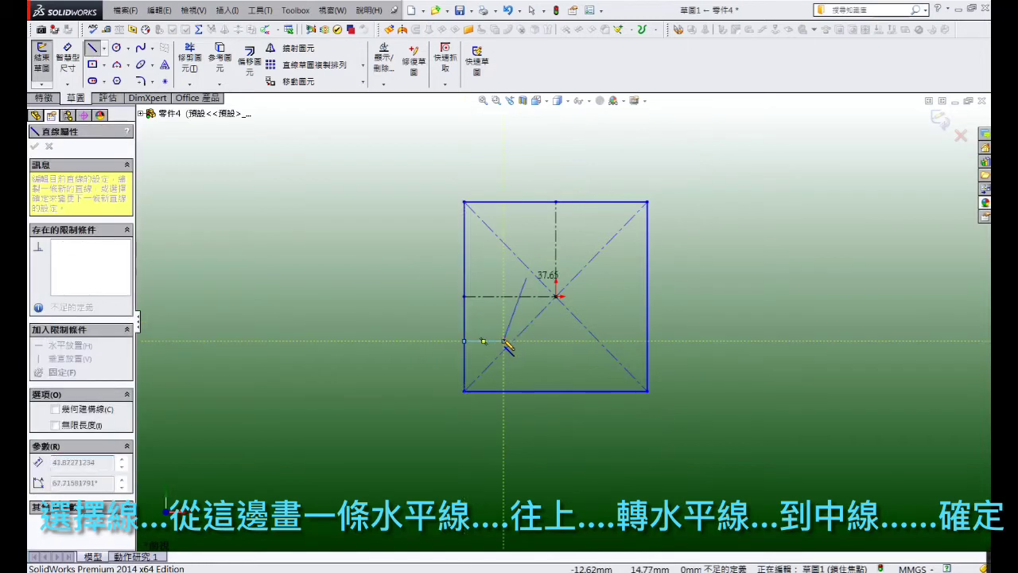
click(532, 252)
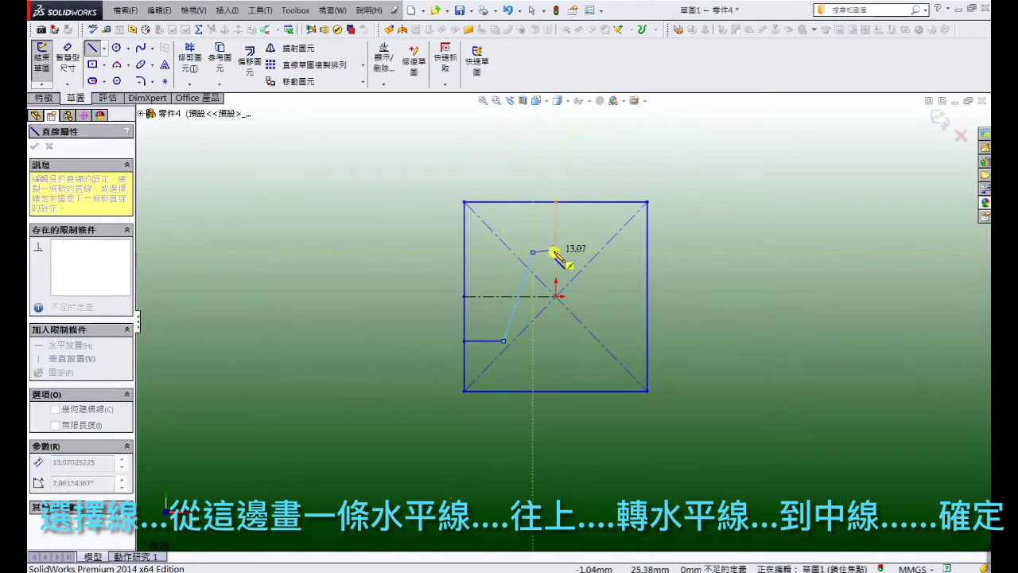
click(555, 252)
right_click(555, 252)
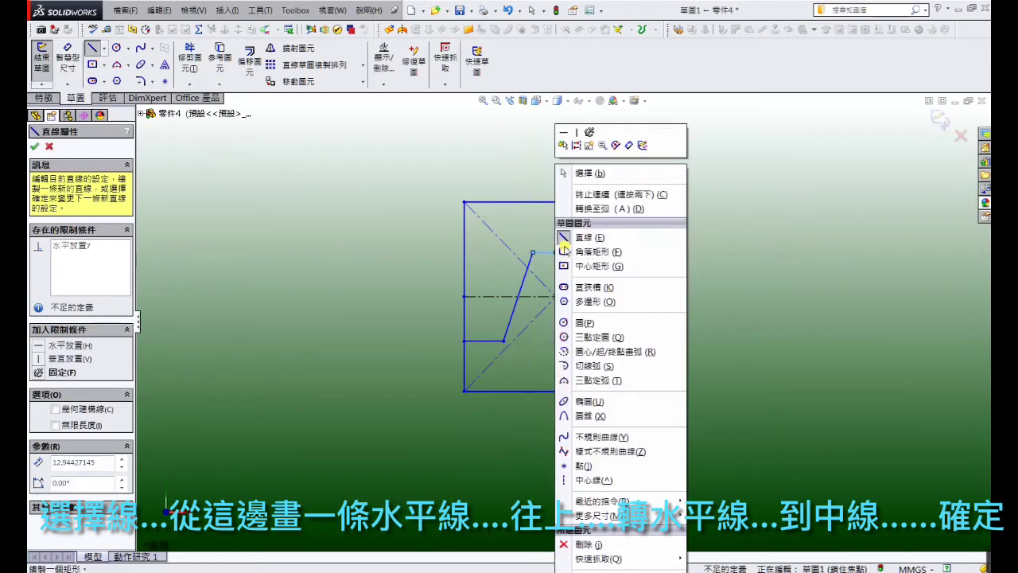
click(578, 176)
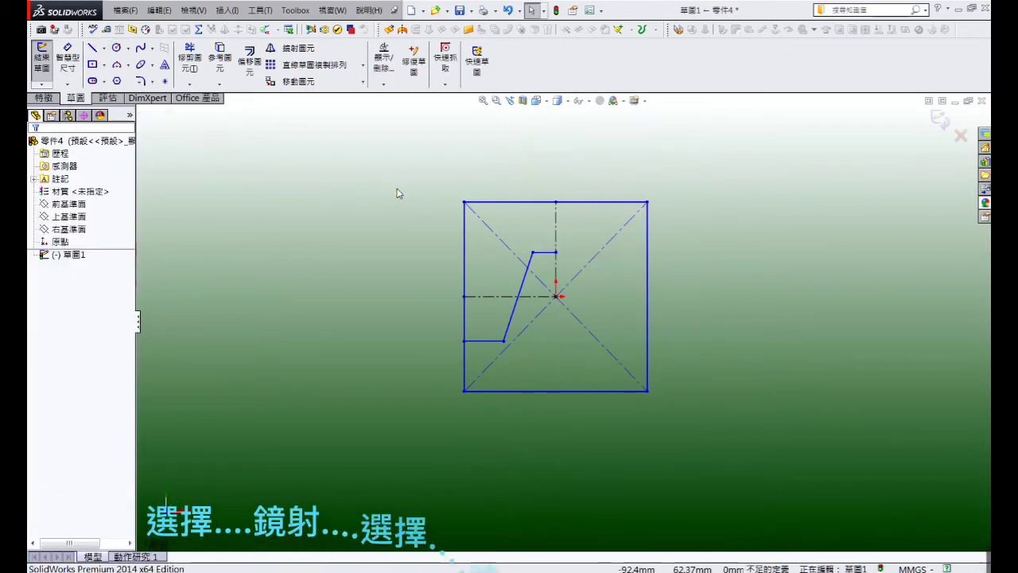
- Mirror the three profile lines about the vertical centreline
click(298, 50)
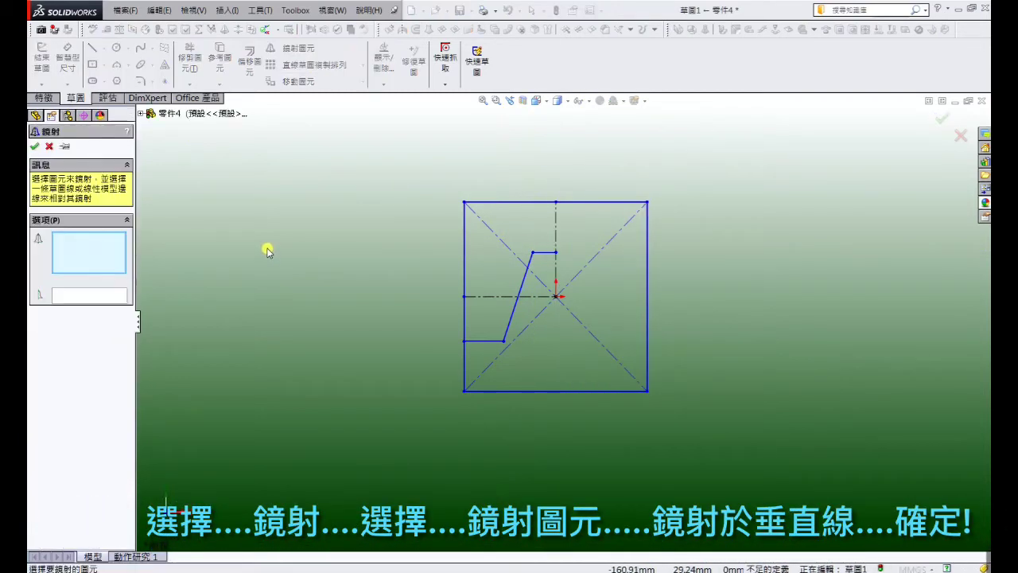
click(481, 342)
click(511, 320)
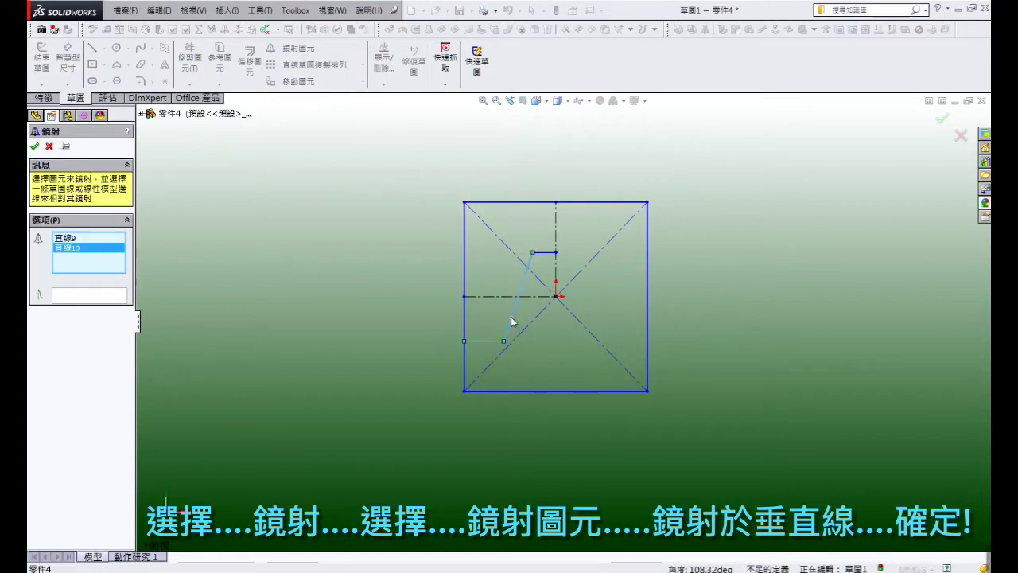
click(547, 254)
click(104, 297)
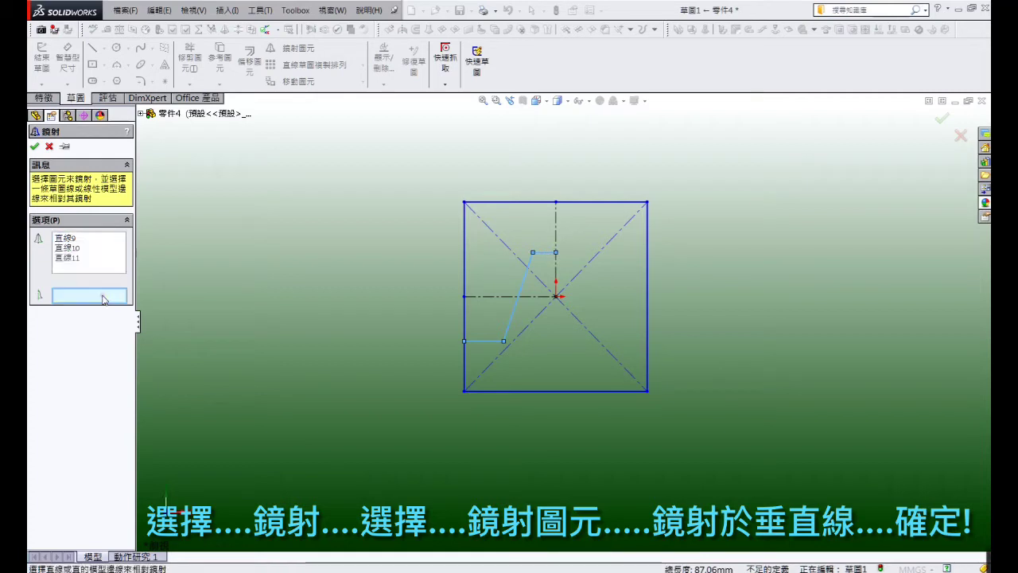
click(555, 230)
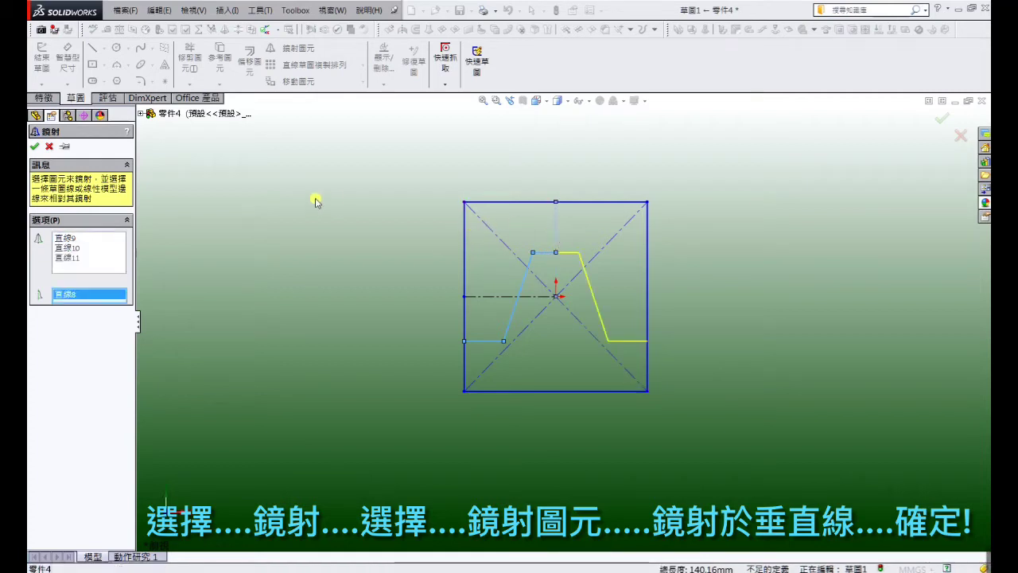
key(Return)
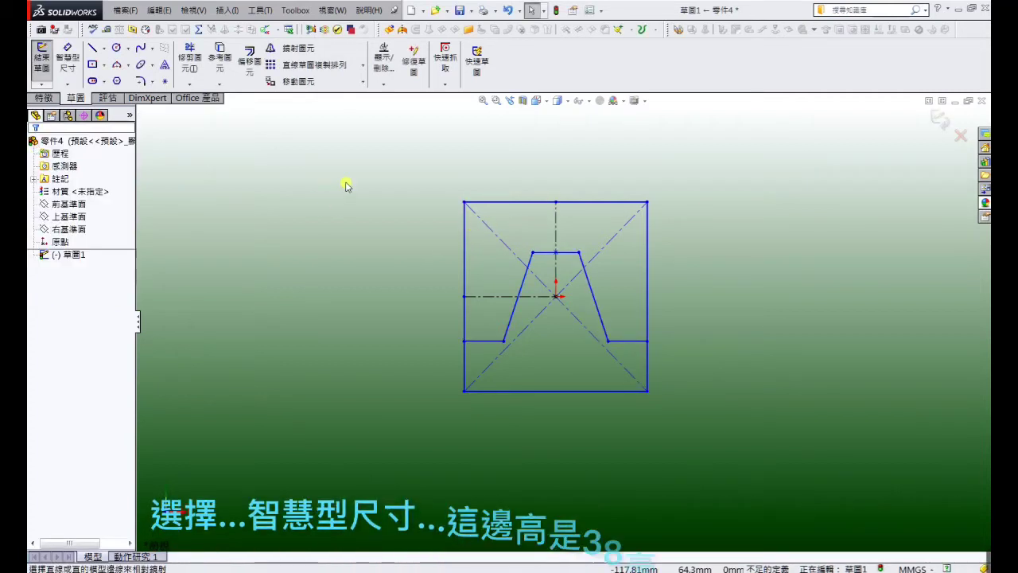
- Dimension the outline with 38 mm height and 40 mm width
click(67, 66)
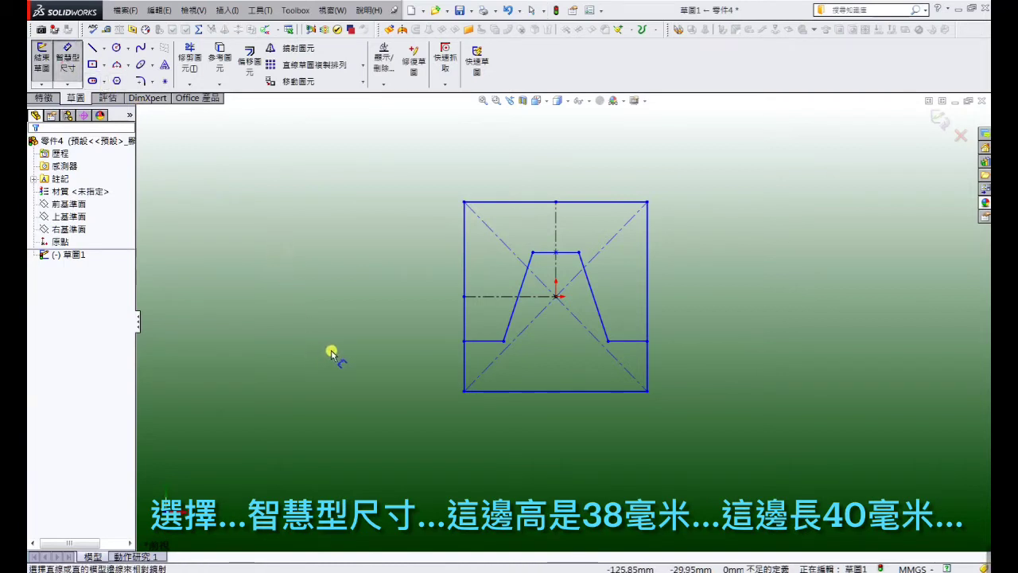
click(465, 322)
click(418, 324)
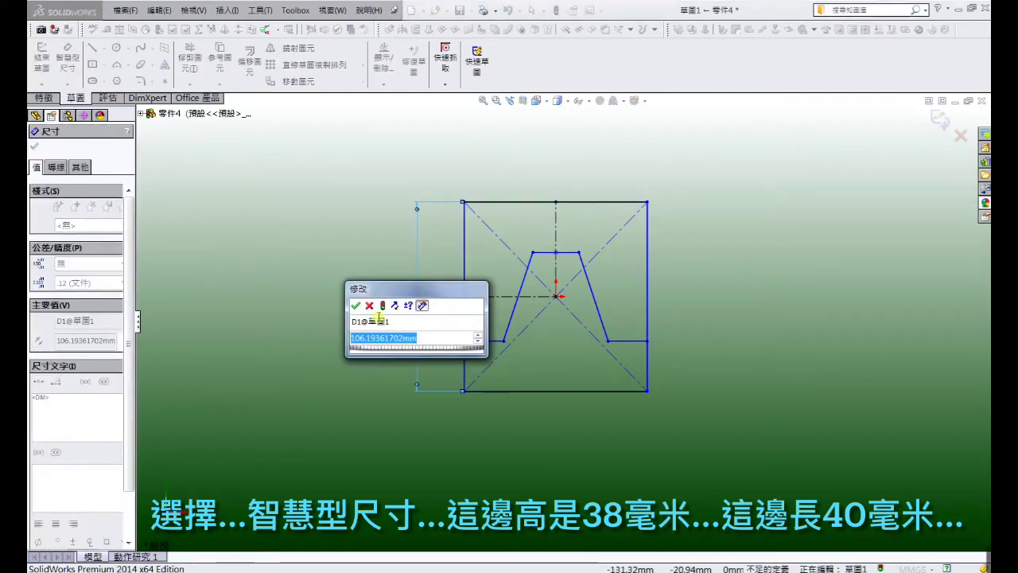
text(38)
key(Return)
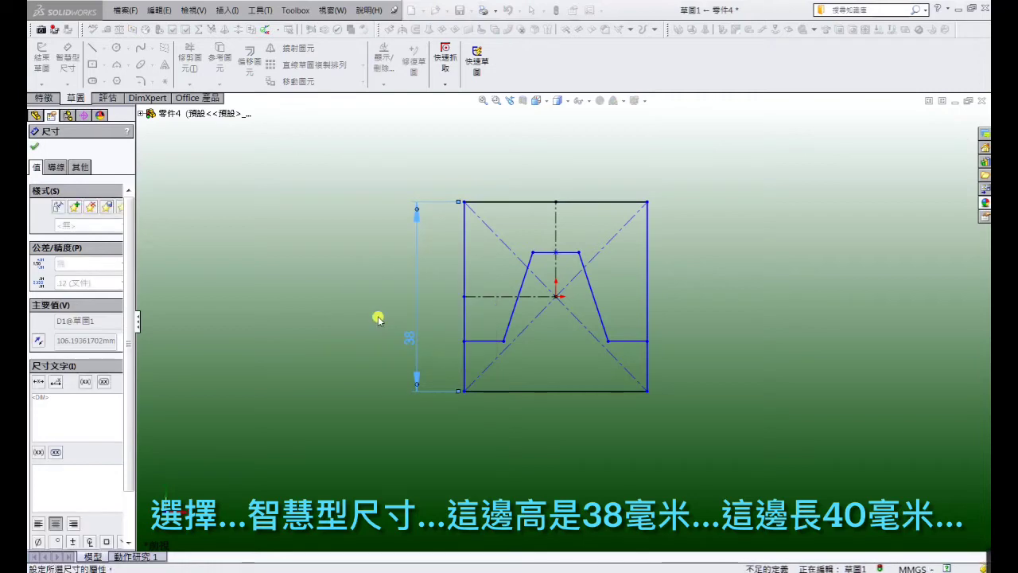
click(557, 398)
click(550, 426)
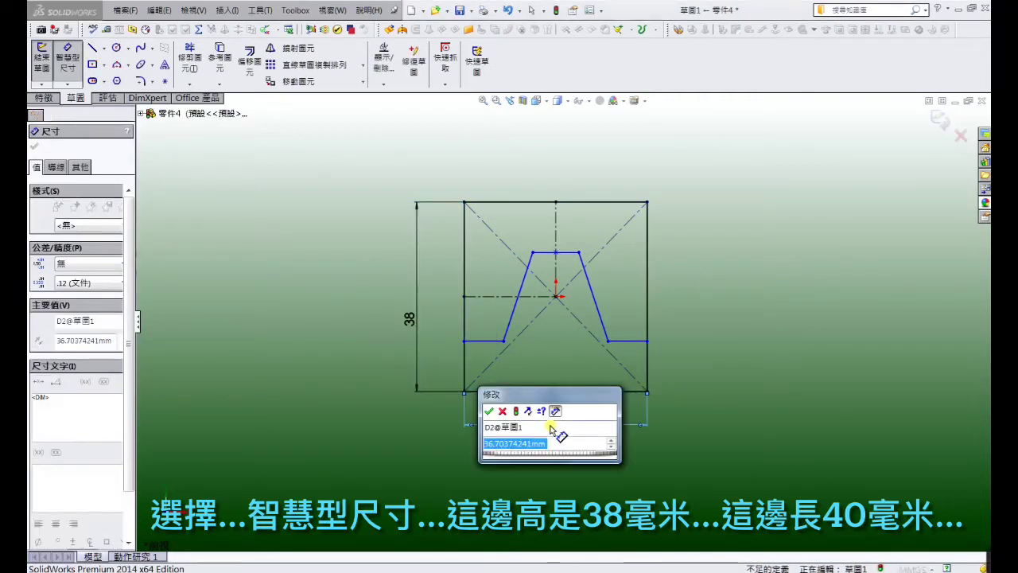
text(40)
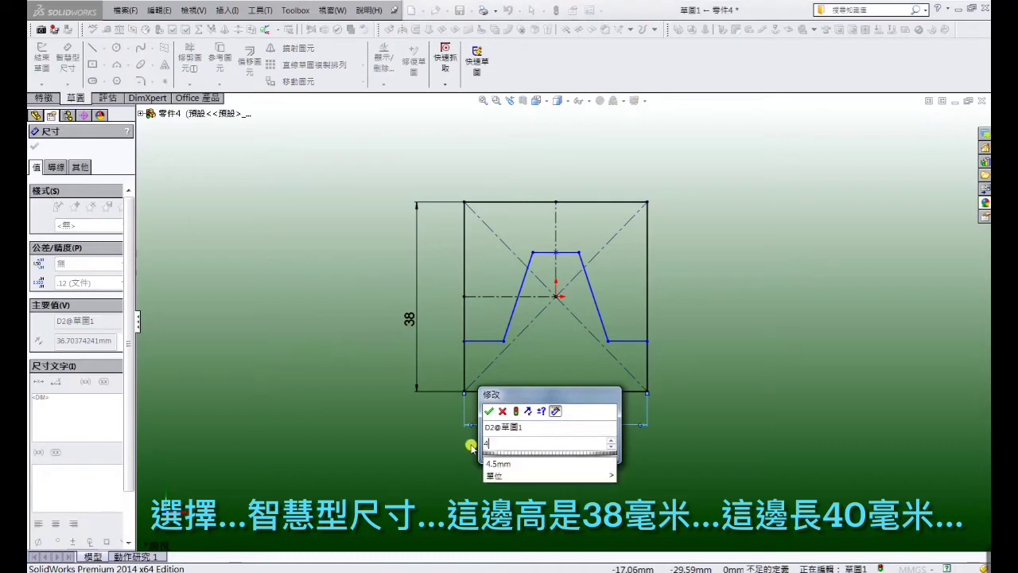
key(Return)
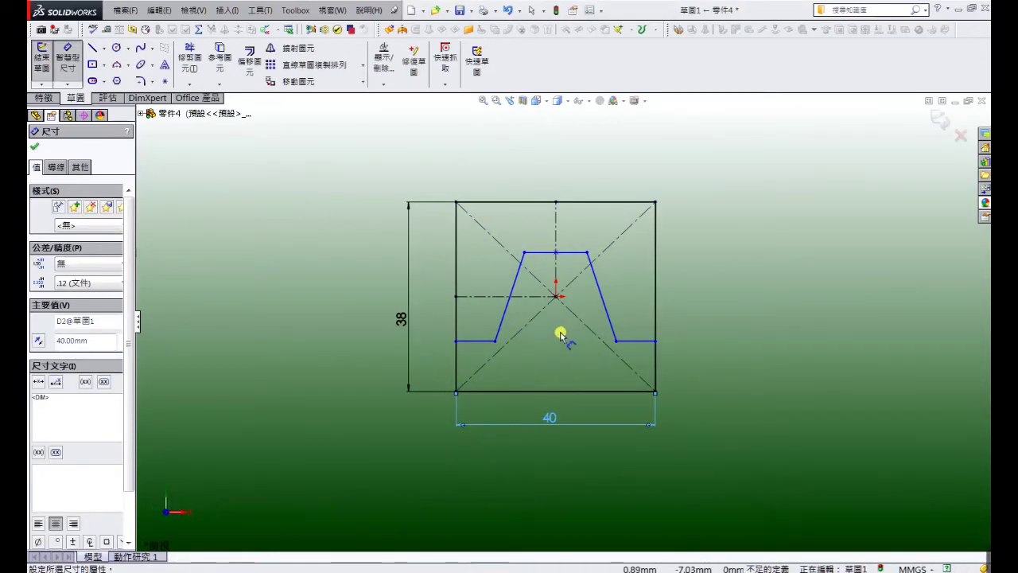
- Dimension the notch top width 10 mm and bottom width 22 mm
click(547, 257)
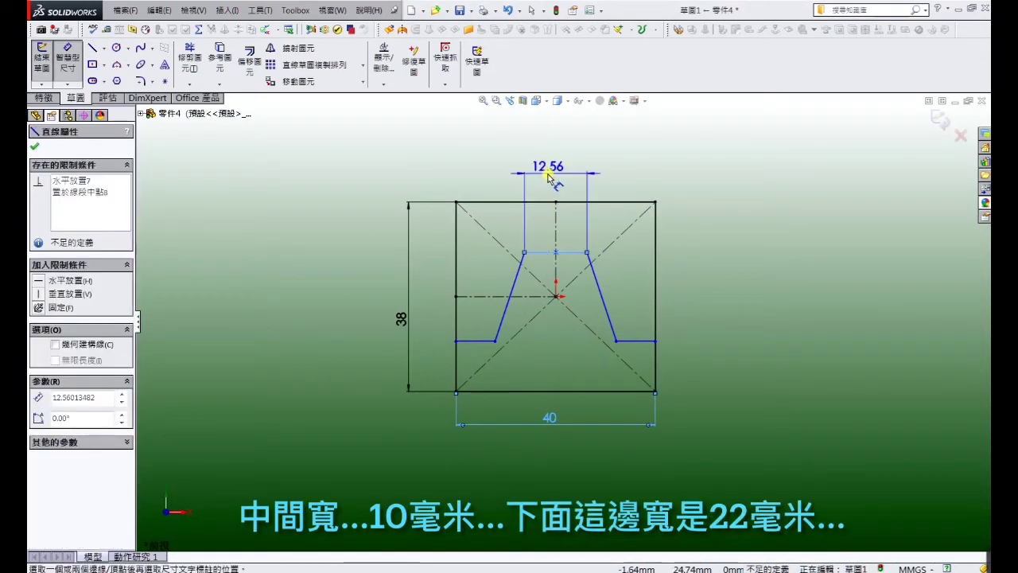
click(547, 177)
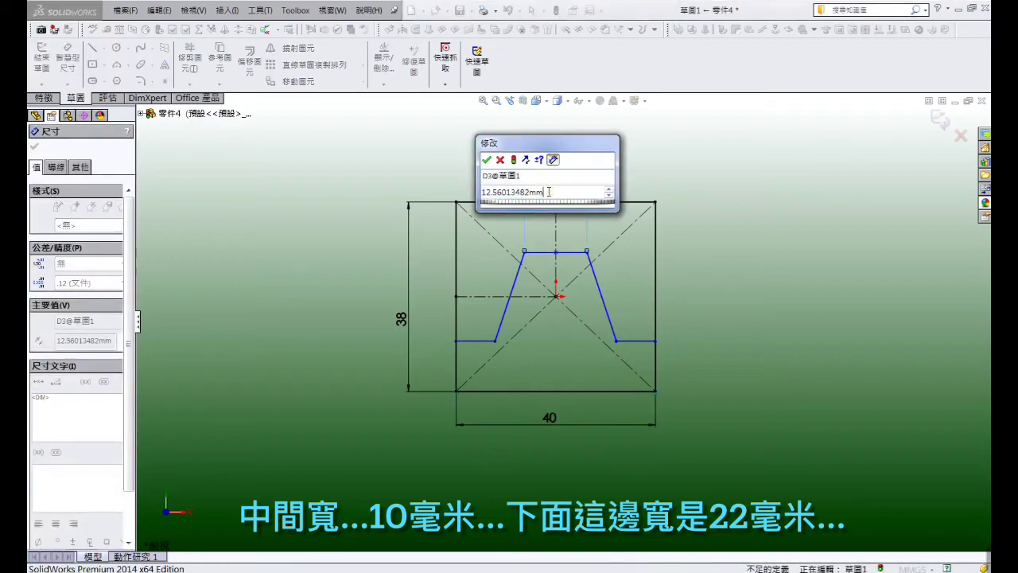
text(10)
key(Return)
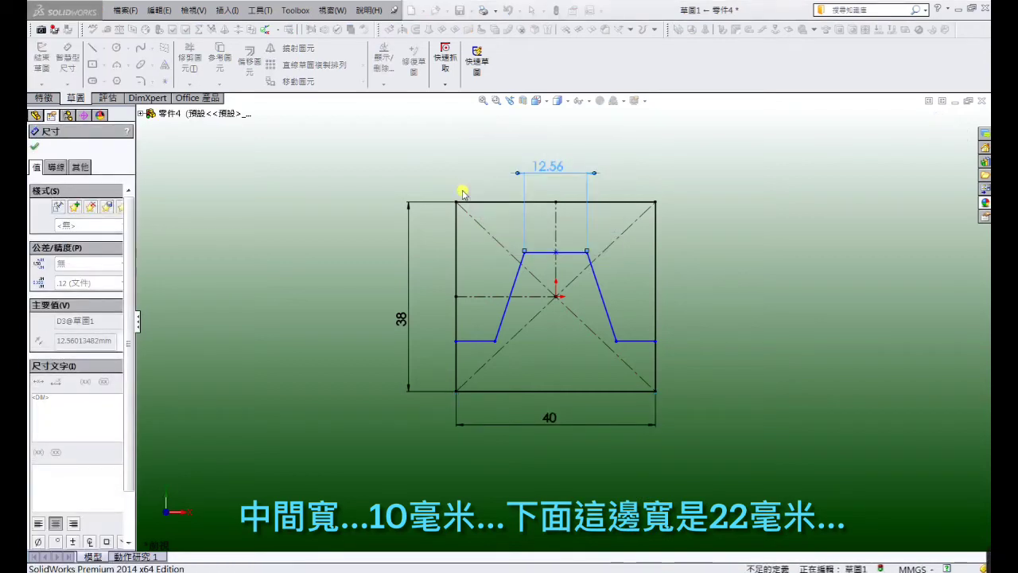
click(501, 341)
click(608, 343)
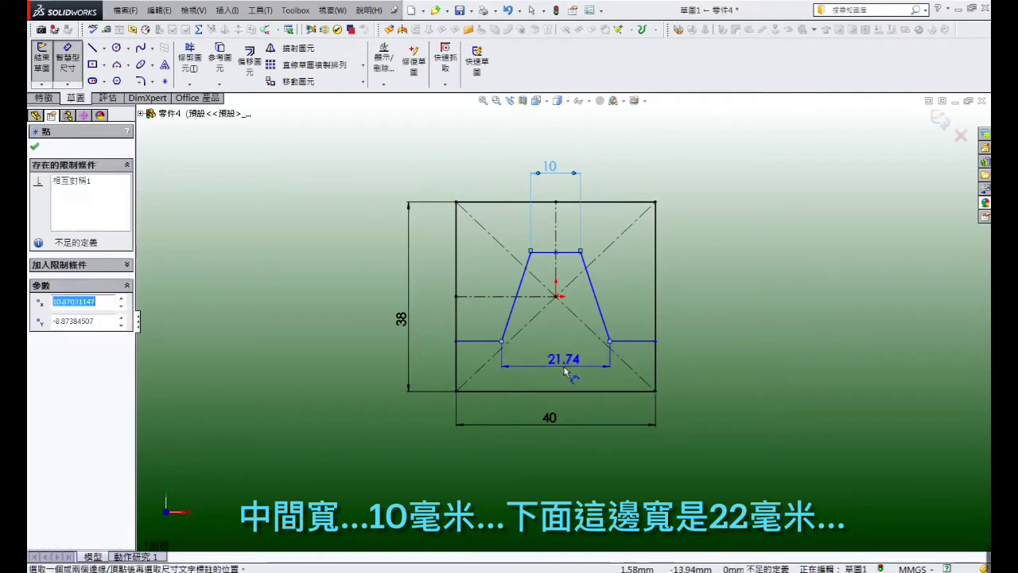
click(565, 364)
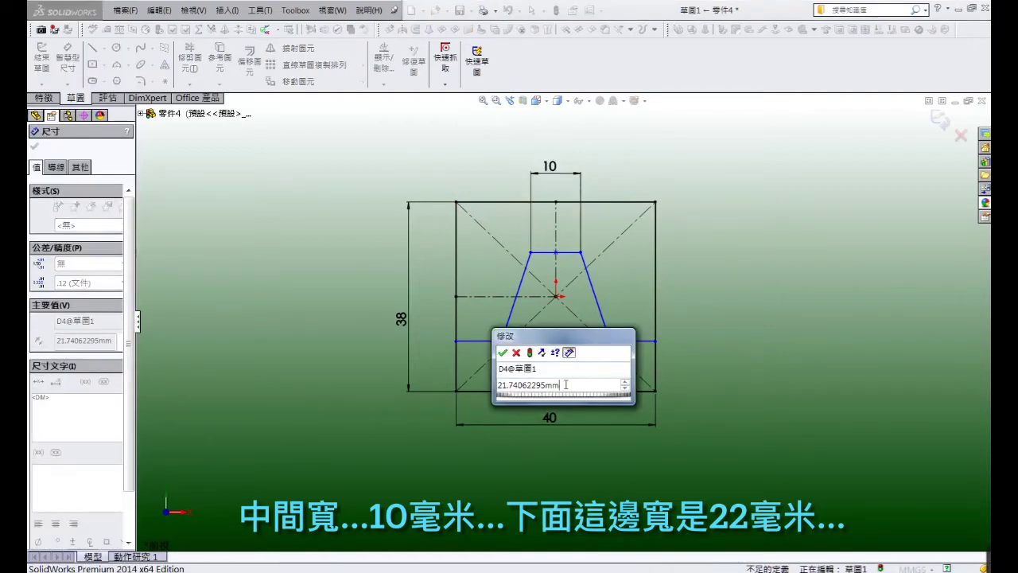
text(22)
key(Return)
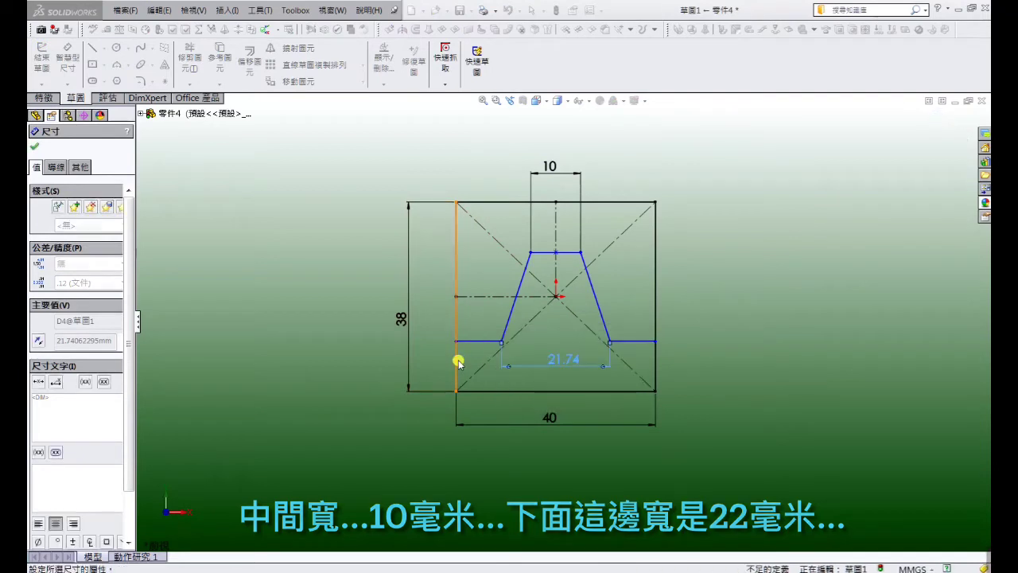
- Set the side ledge height to 10 mm and the notch height to 25 mm
click(484, 344)
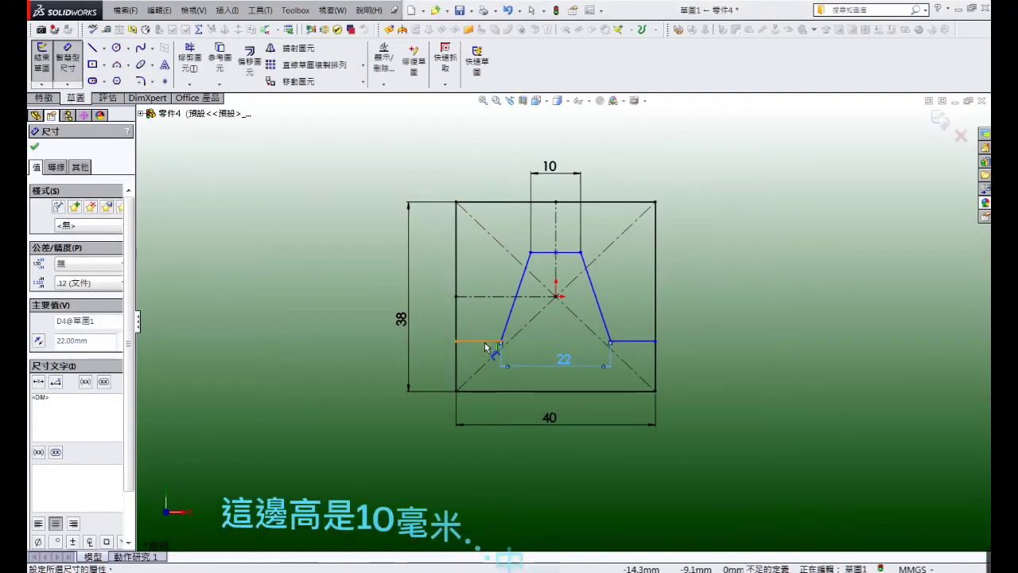
click(482, 390)
click(430, 373)
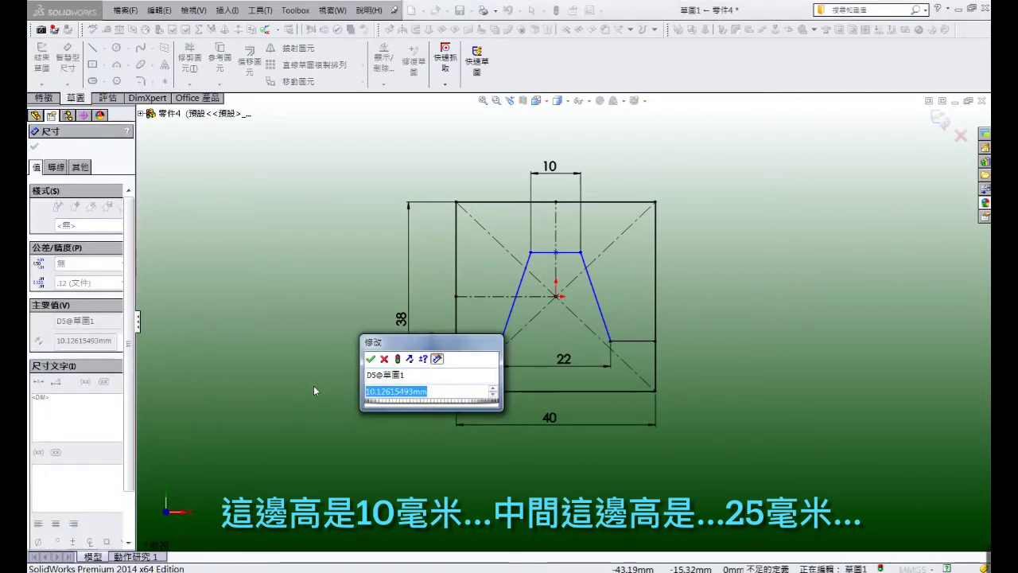
text(10)
key(Return)
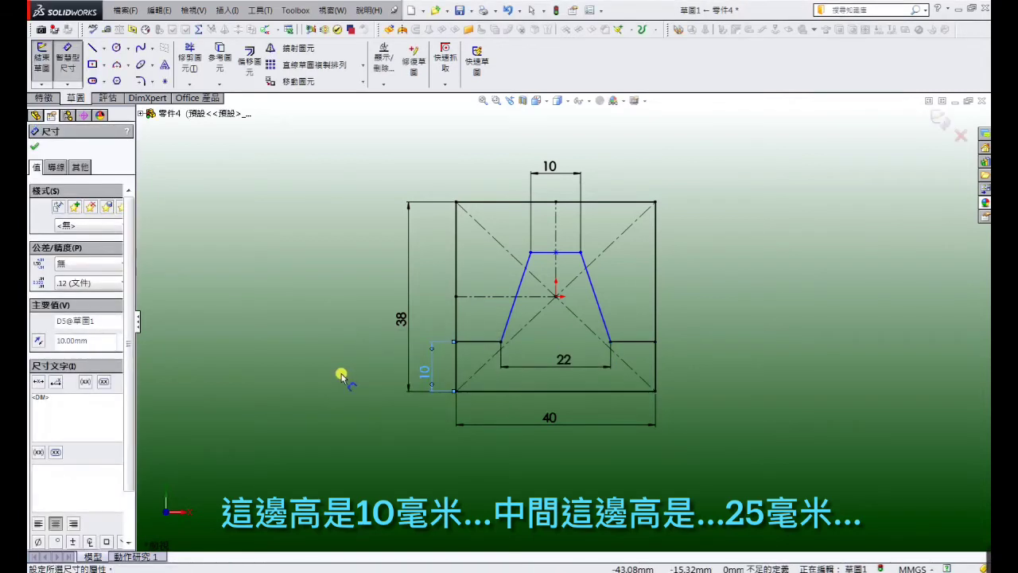
click(548, 253)
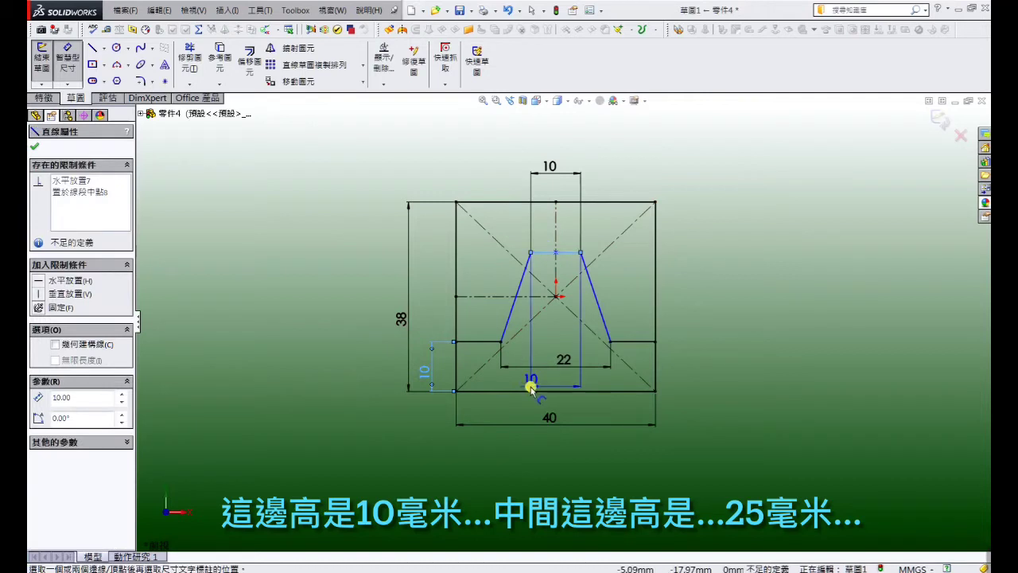
click(530, 389)
click(682, 342)
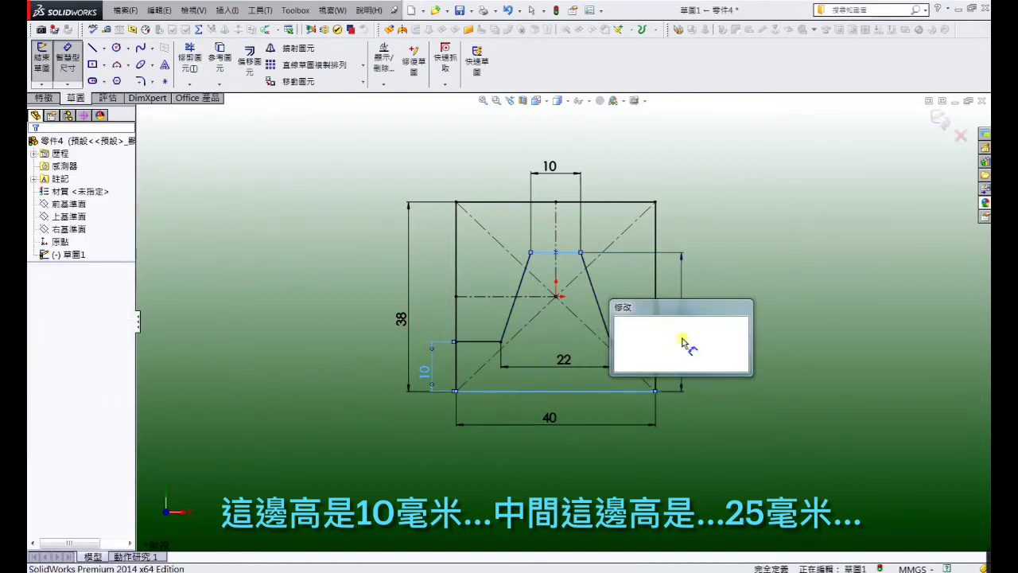
click(682, 353)
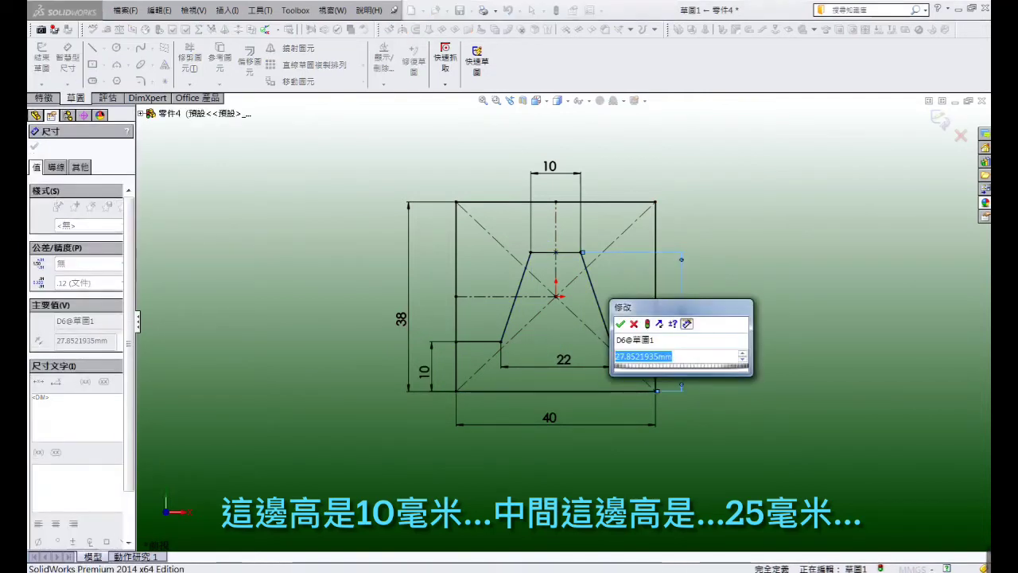
text(25)
key(Return)
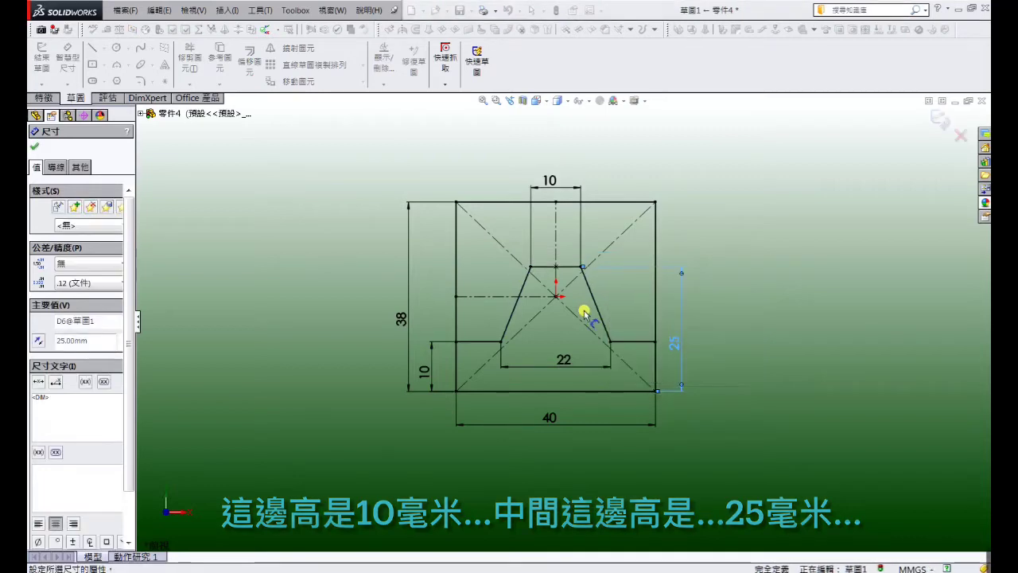
click(357, 198)
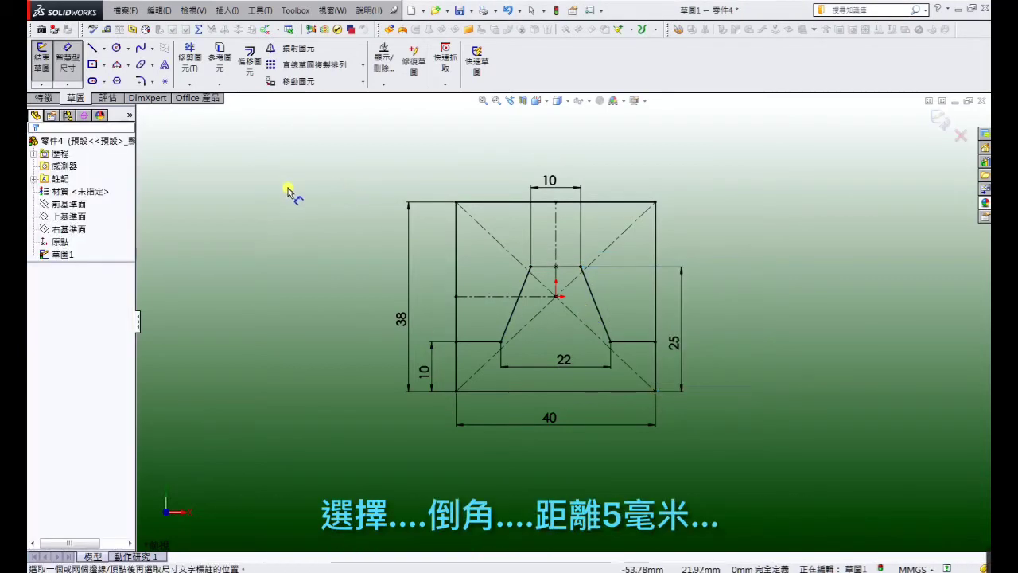
click(153, 82)
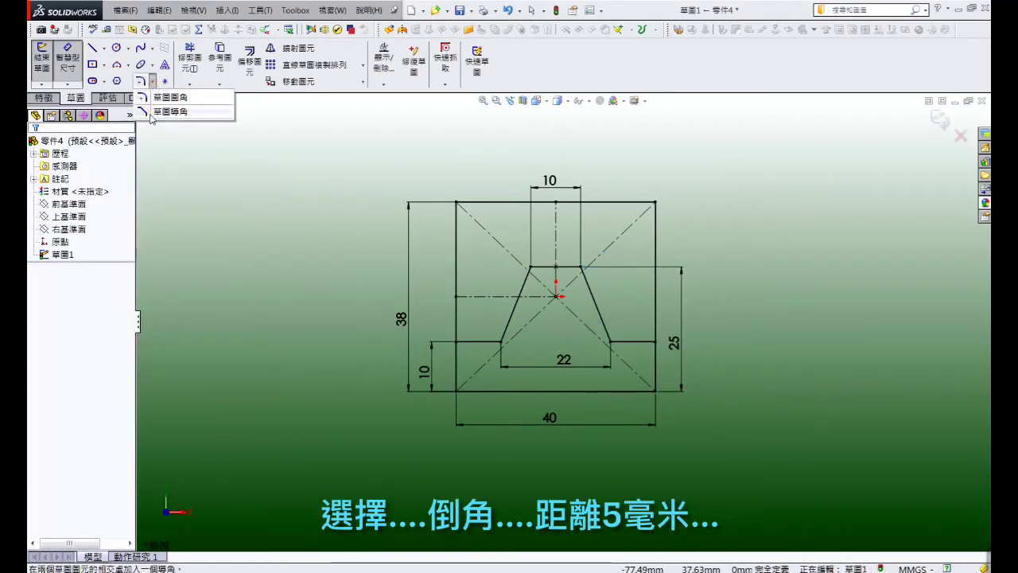
- Apply a 5 mm equal-distance sketch chamfer to the top-left and top-right corners
click(151, 110)
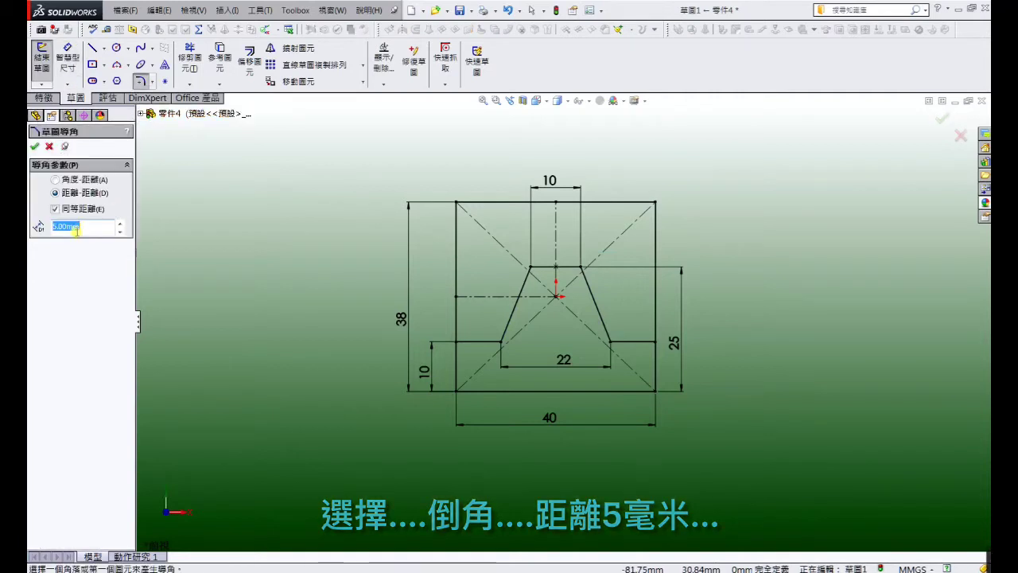
click(456, 205)
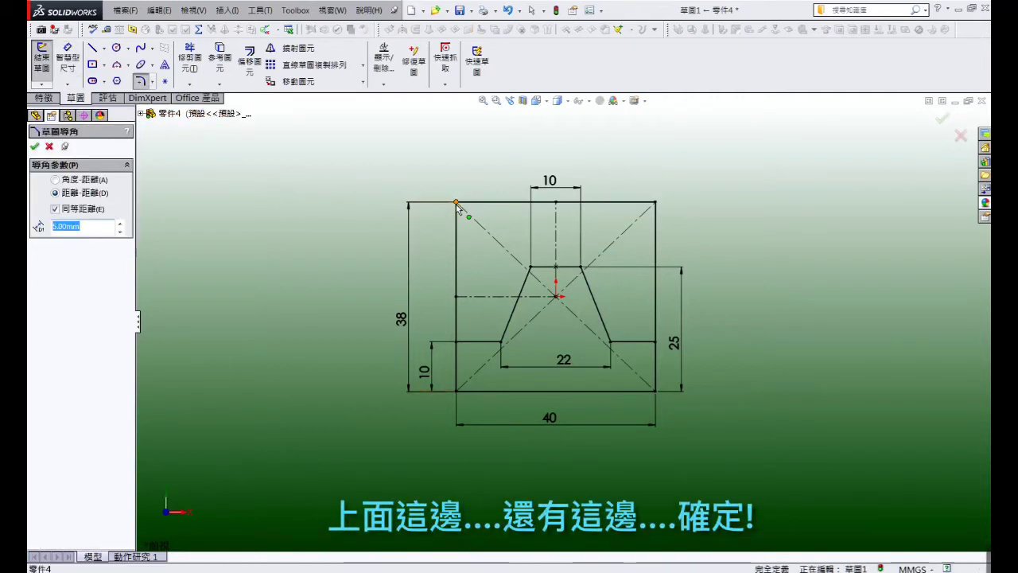
click(576, 295)
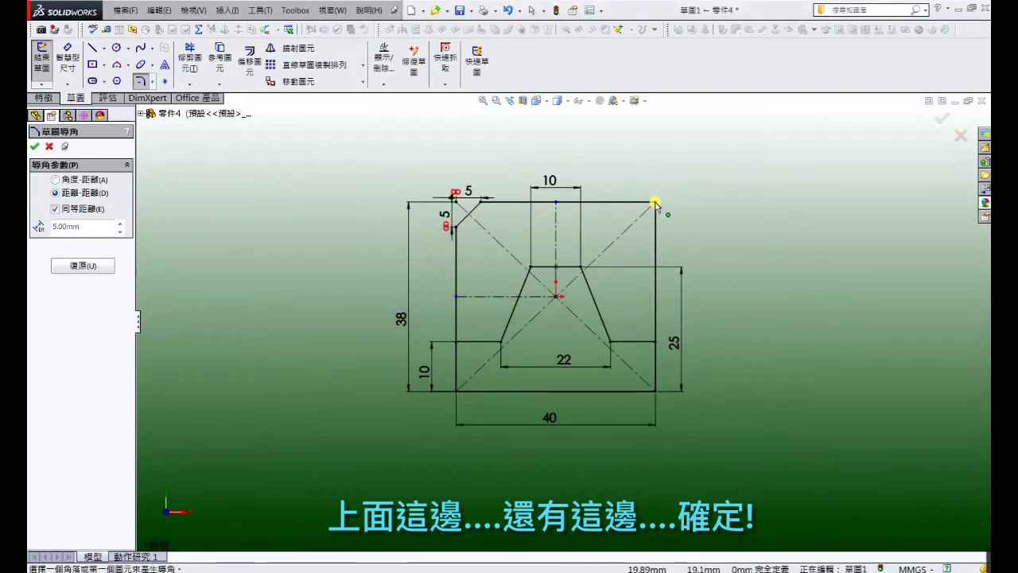
click(37, 147)
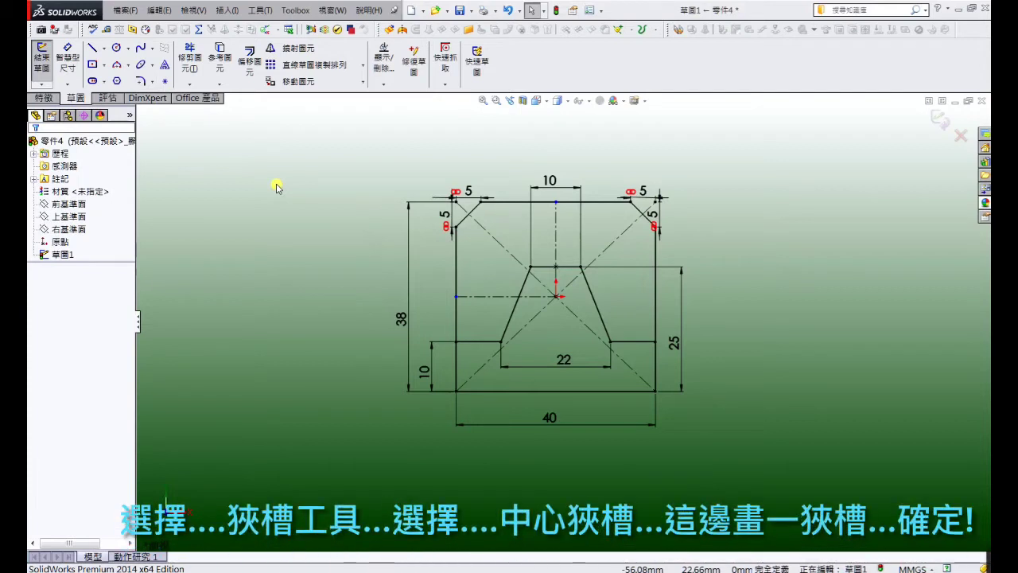
- Draw a vertical centre-point straight slot from the sketch centre down into the notch
click(93, 81)
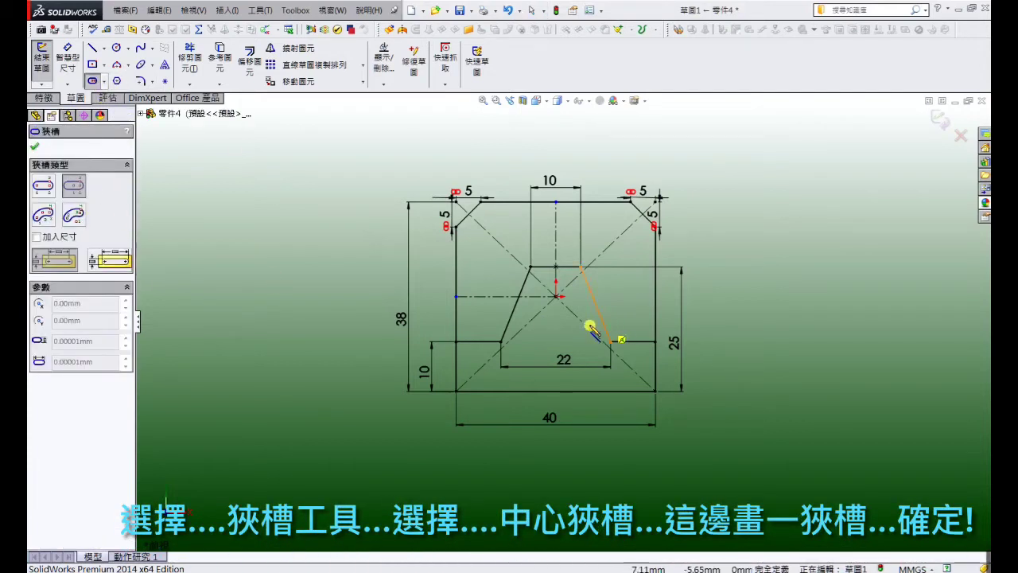
scroll(561, 331, down, 2)
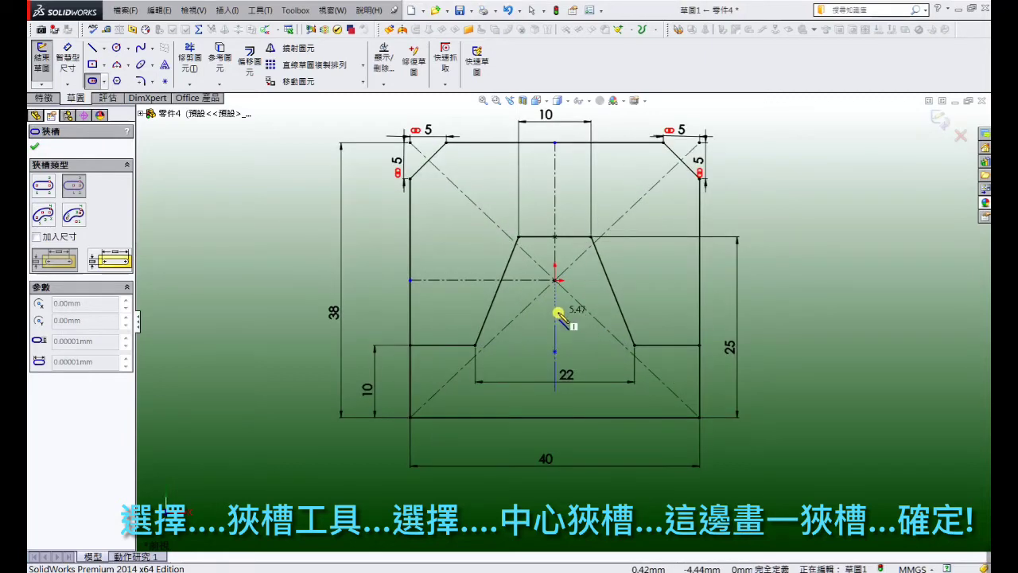
click(554, 311)
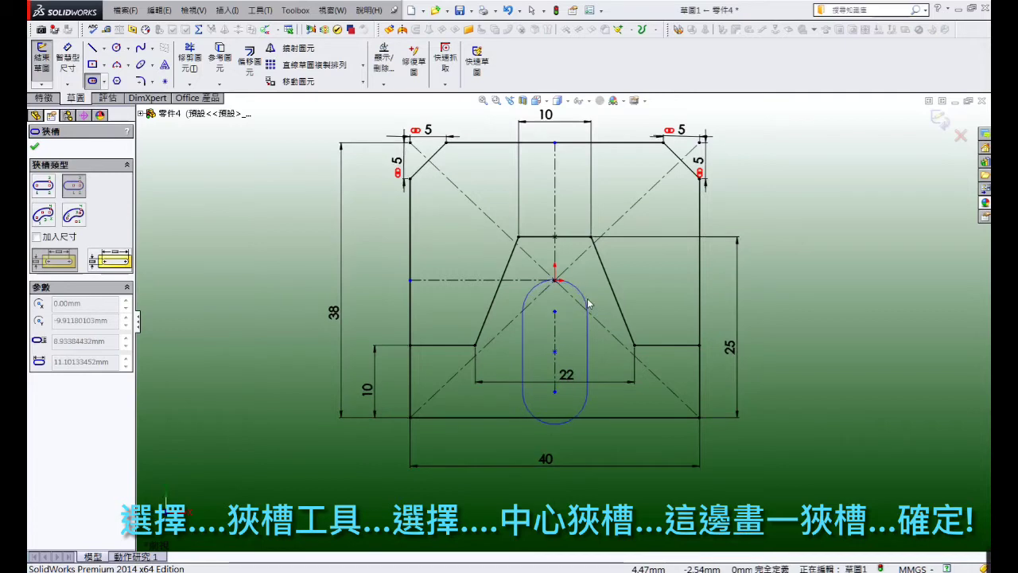
click(589, 303)
right_click(588, 163)
click(654, 190)
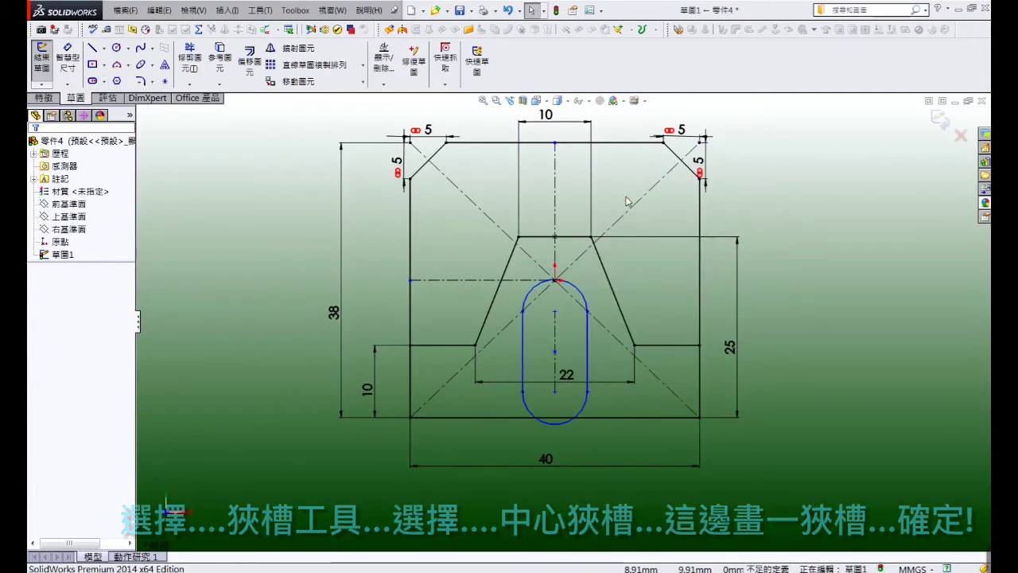
click(67, 57)
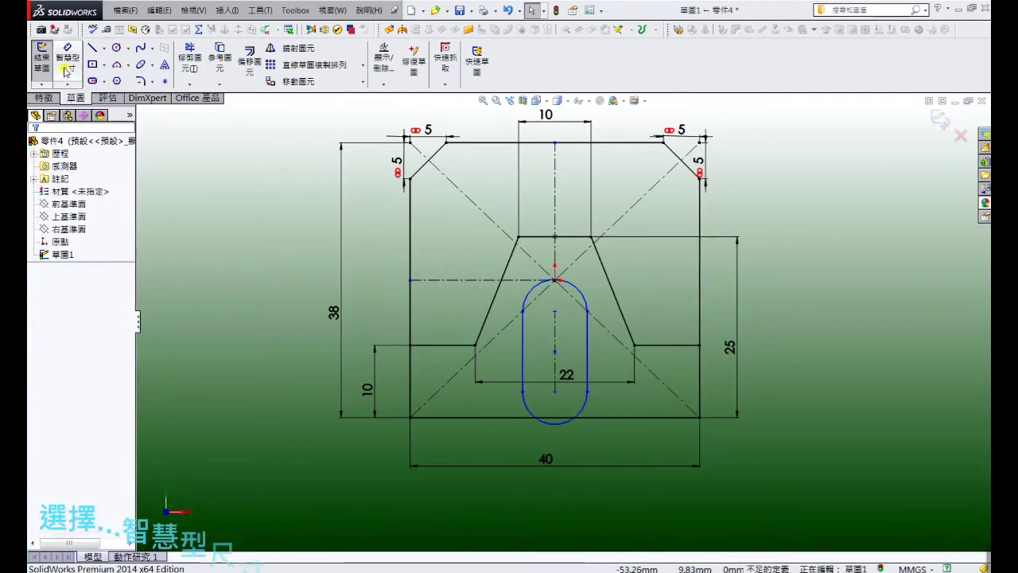
- Give the slot an 8 mm side length, R3 arc radius and 12.5 mm height above the base
click(589, 356)
click(602, 355)
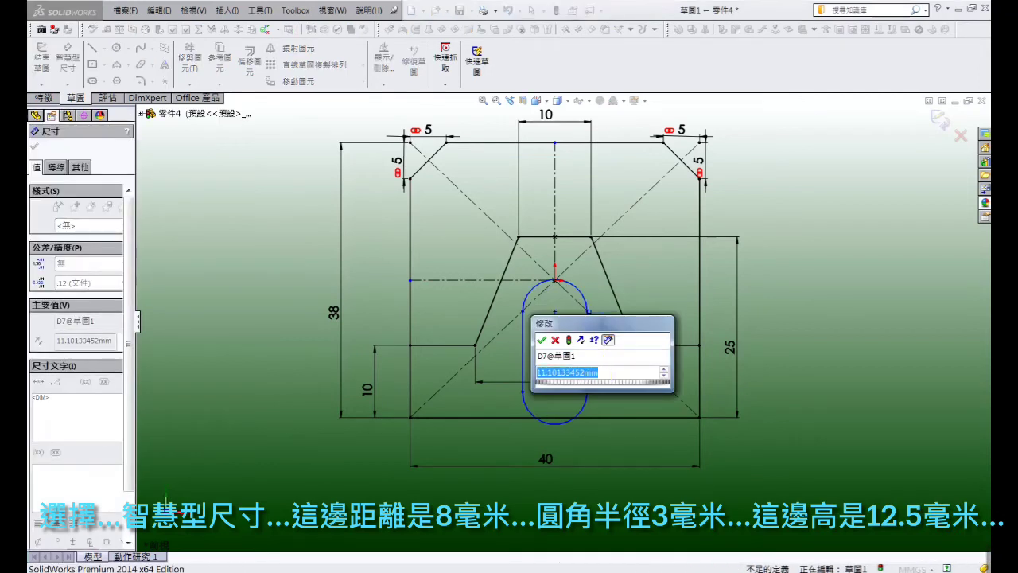
text(8)
key(Return)
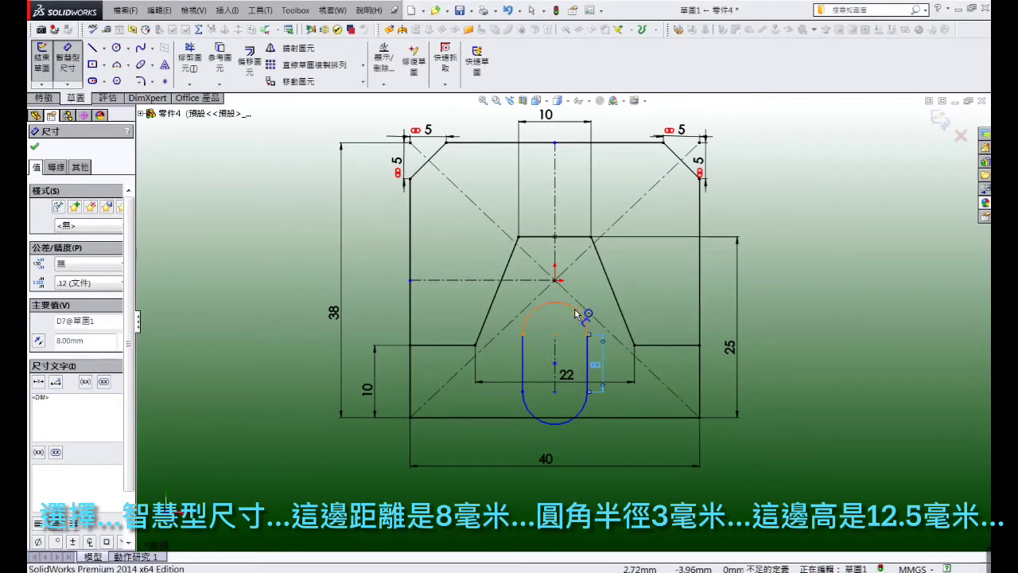
click(577, 312)
click(589, 299)
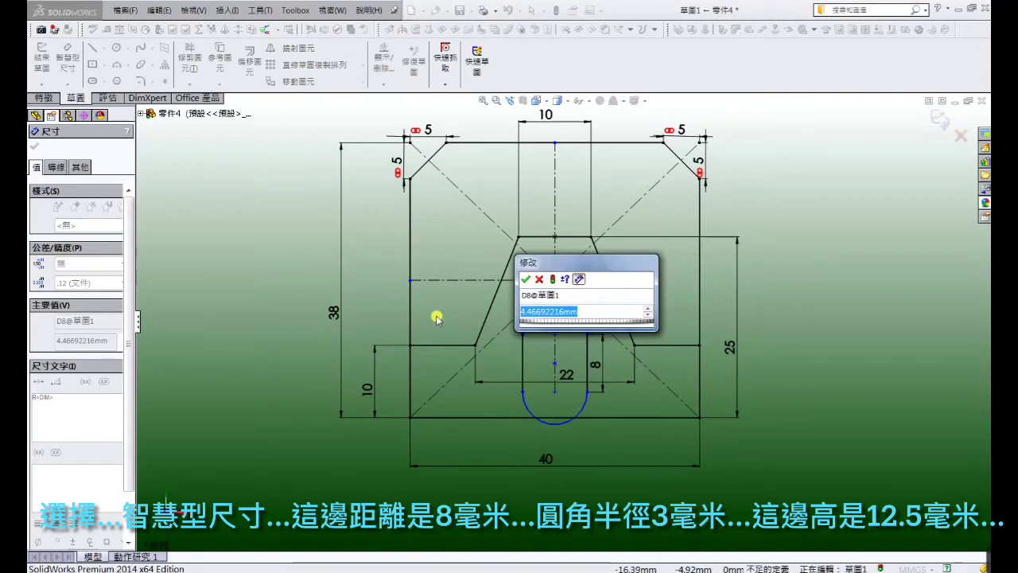
text(3)
key(Return)
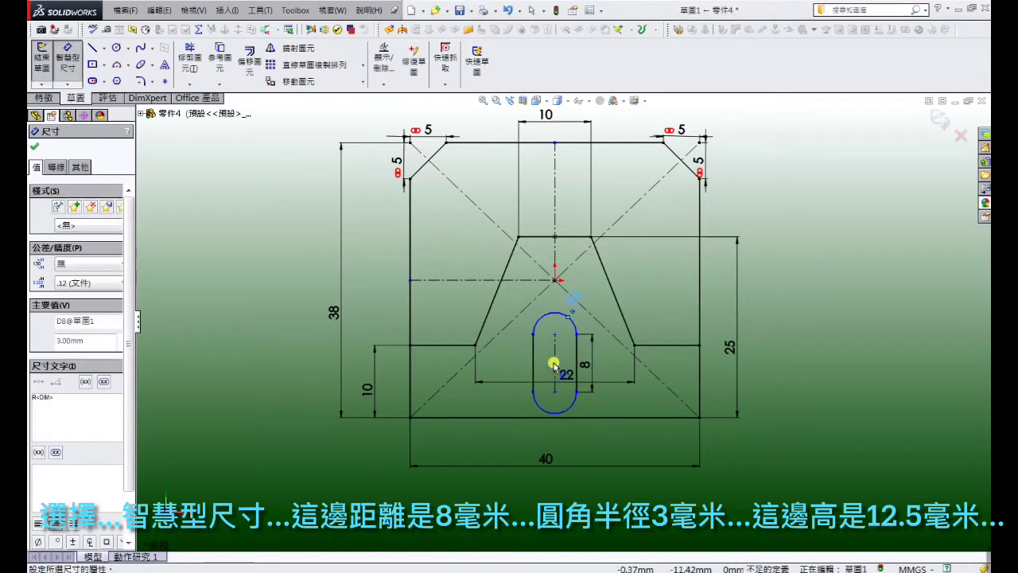
click(555, 365)
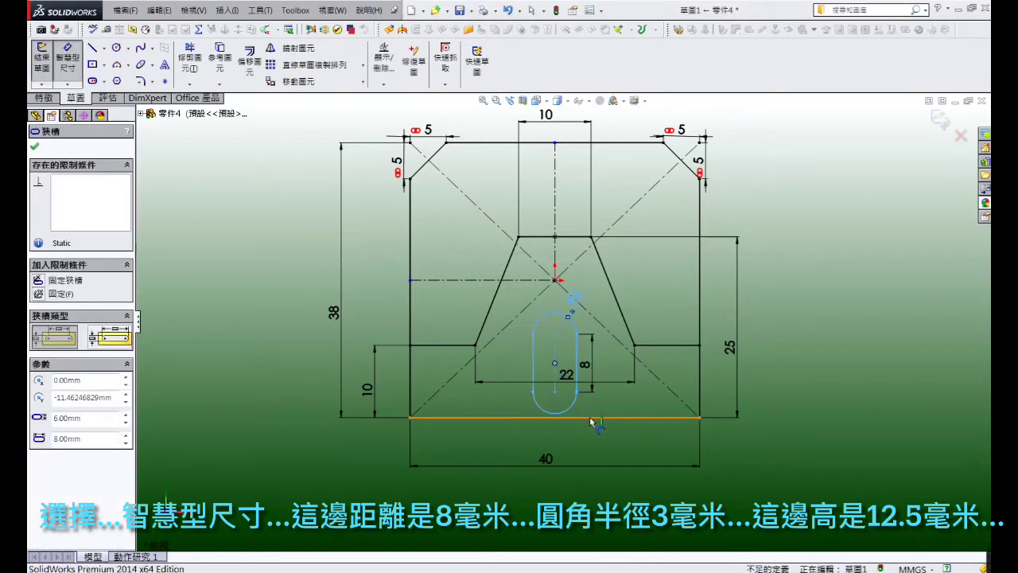
click(593, 420)
click(646, 390)
text(12.5)
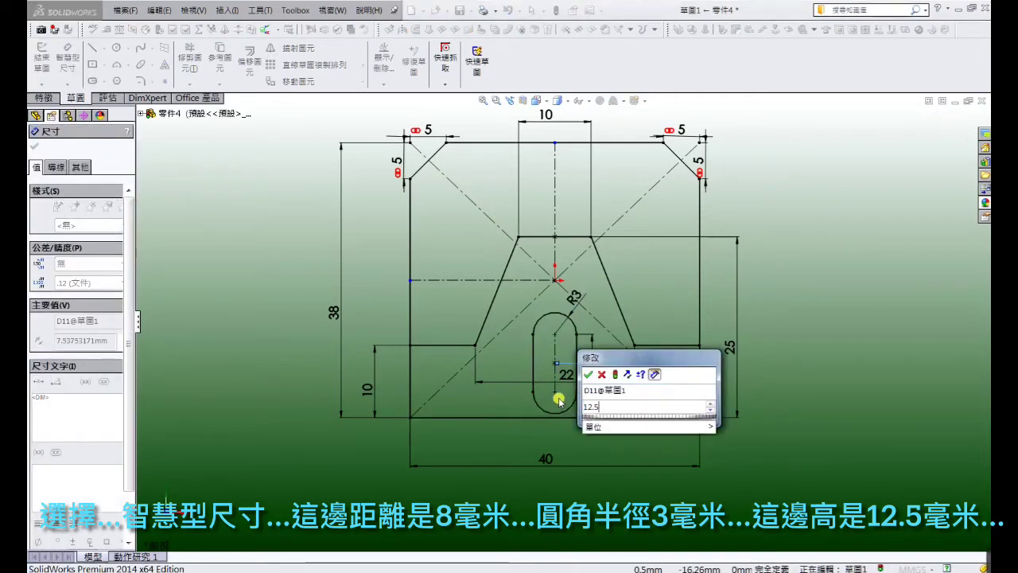
key(Return)
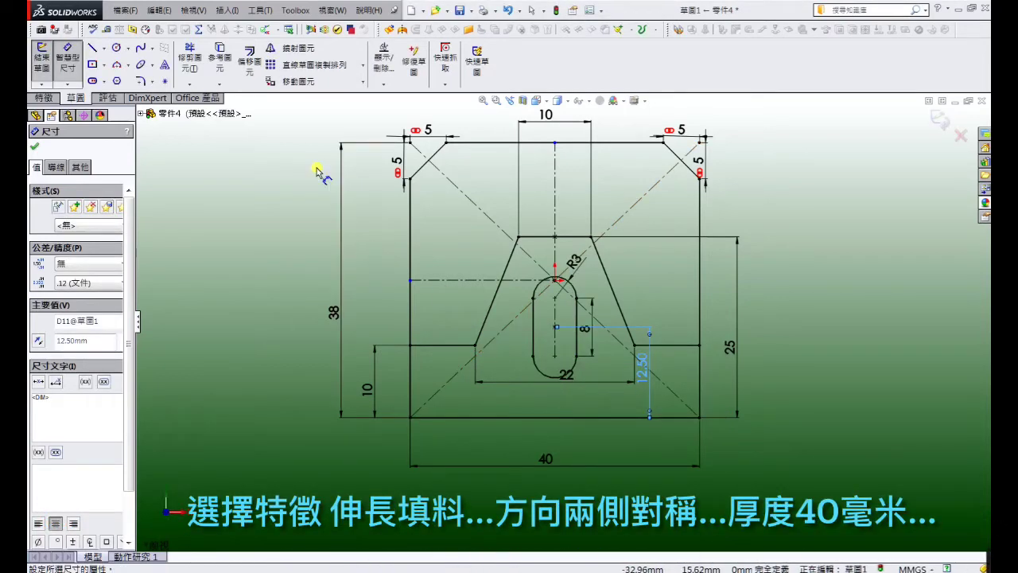
- Extrude the notched sketch region 40 mm using the Mid Plane end condition
click(46, 100)
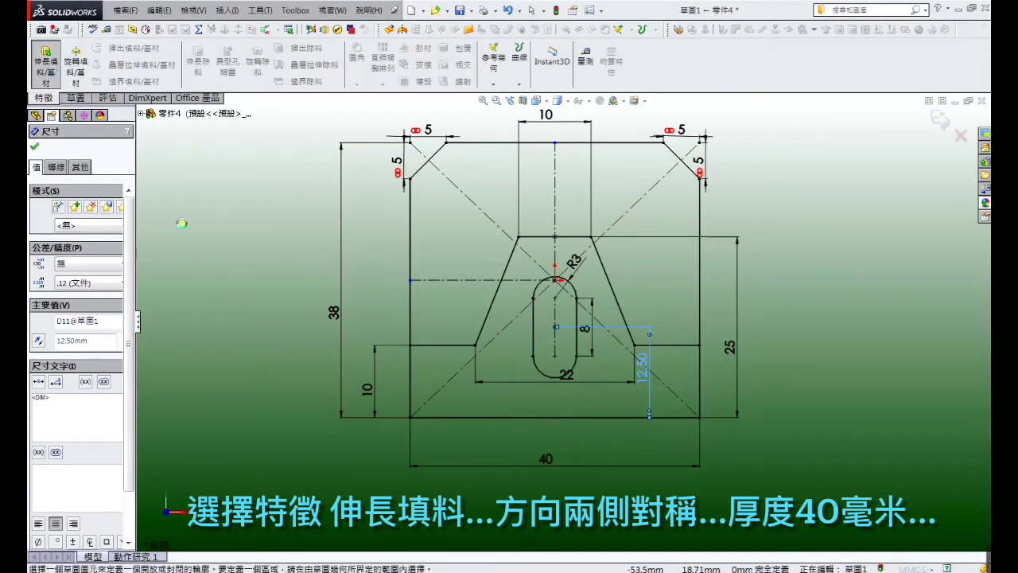
click(122, 220)
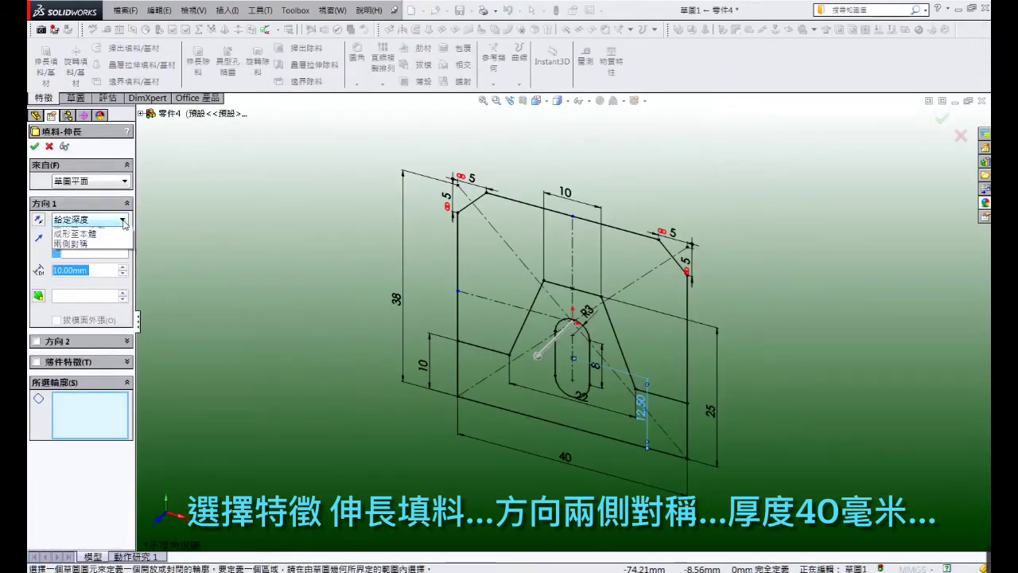
click(112, 283)
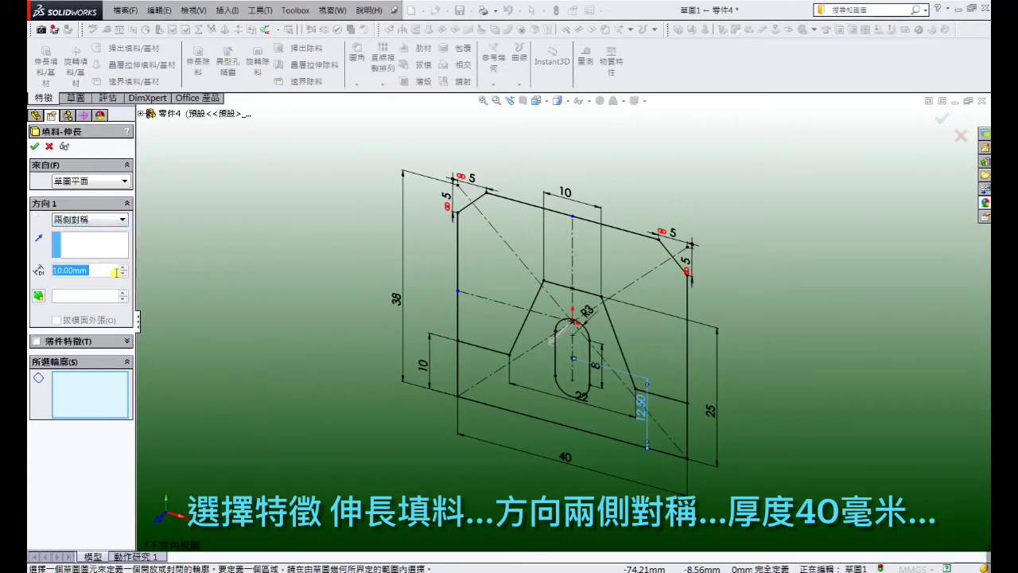
click(124, 268)
click(123, 268)
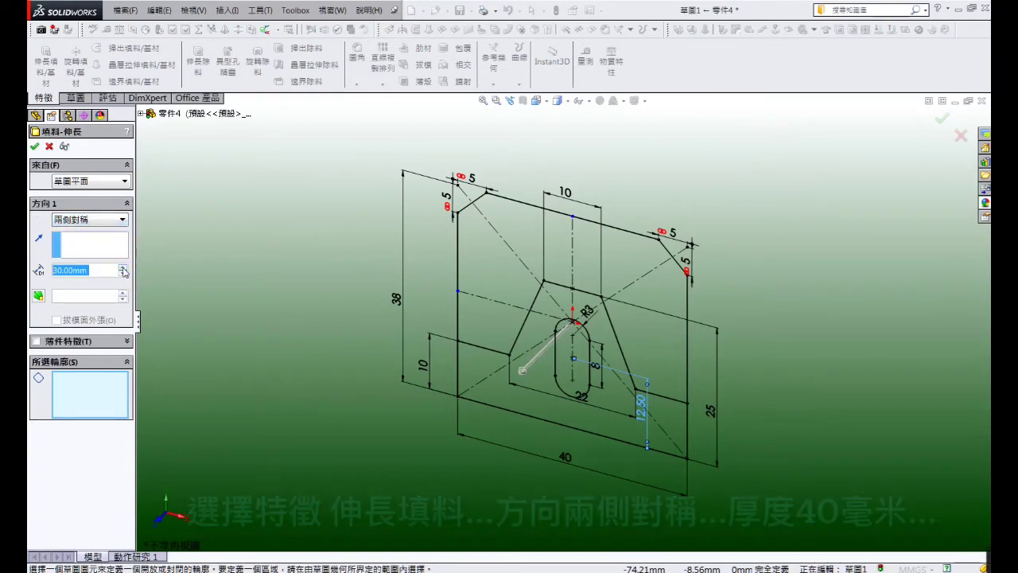
click(123, 268)
click(107, 364)
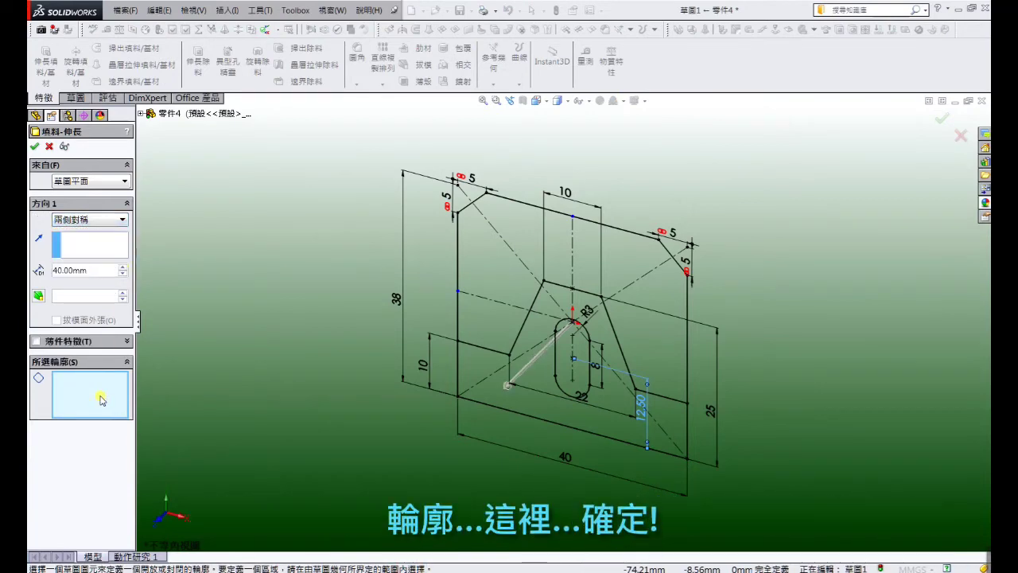
click(489, 389)
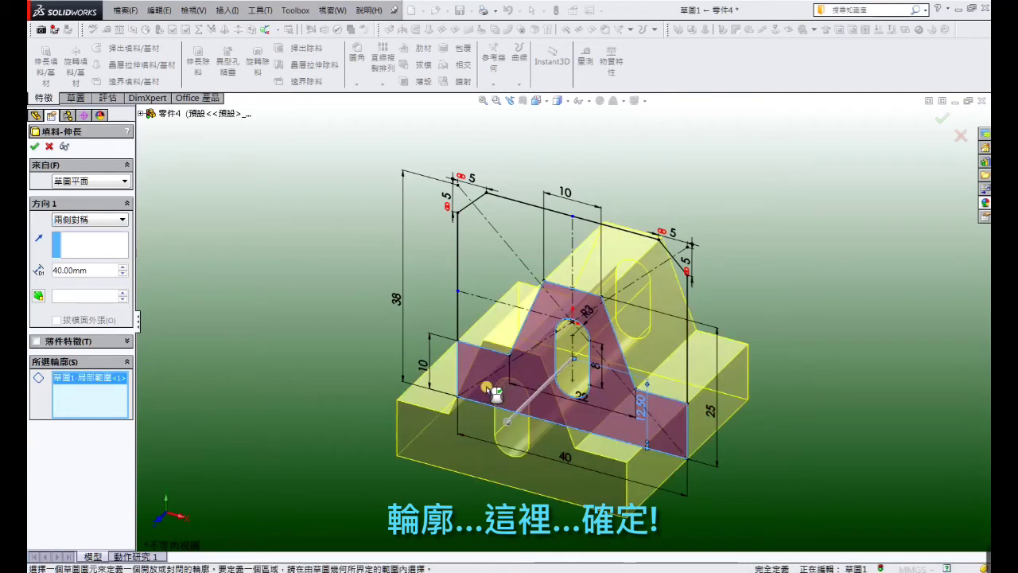
click(34, 147)
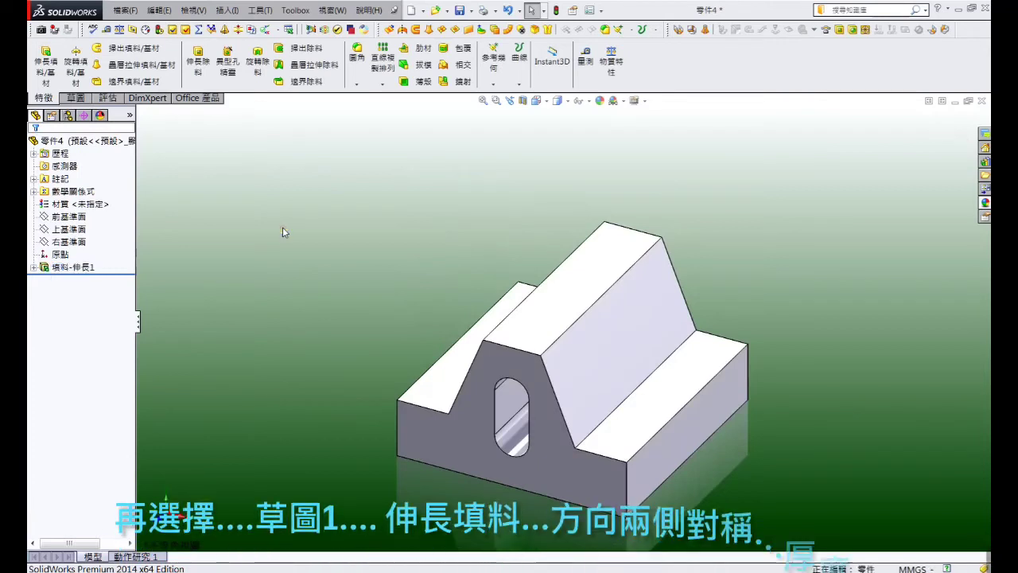
- Reuse 草圖1 to extrude the upper chamfered region 16 mm Mid Plane as Boss-Extrude2
click(34, 268)
click(64, 281)
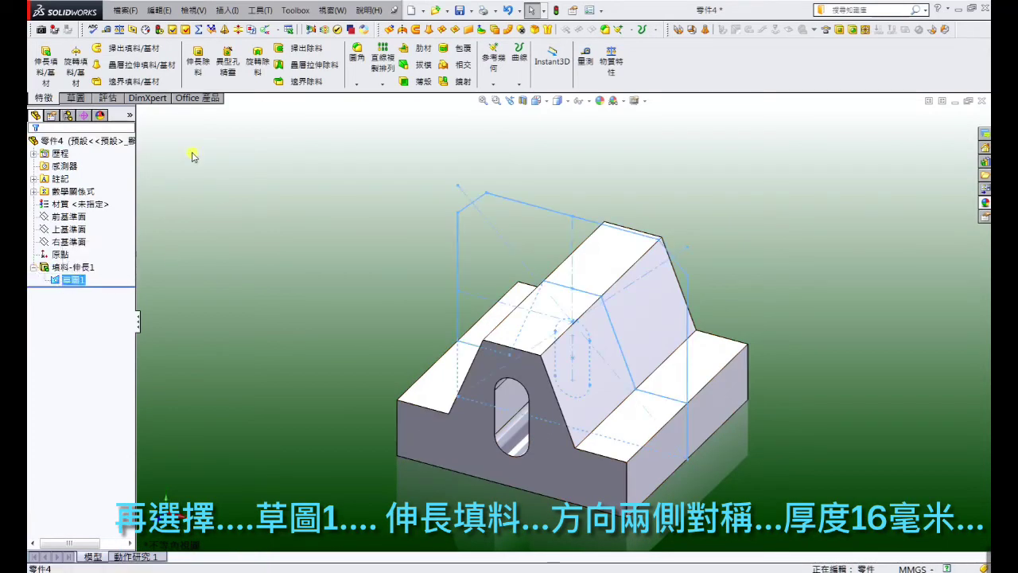
click(46, 63)
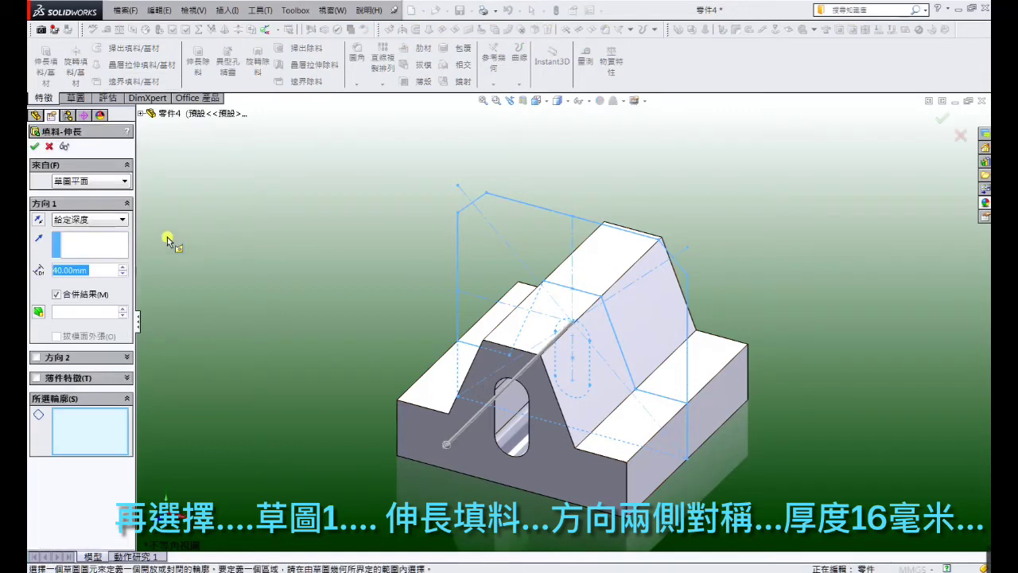
click(123, 221)
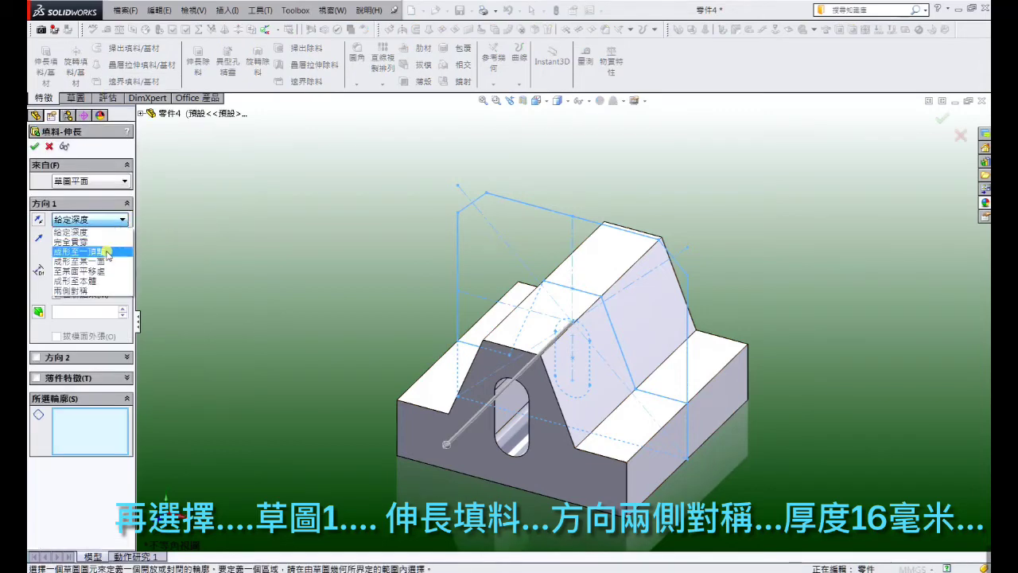
click(110, 291)
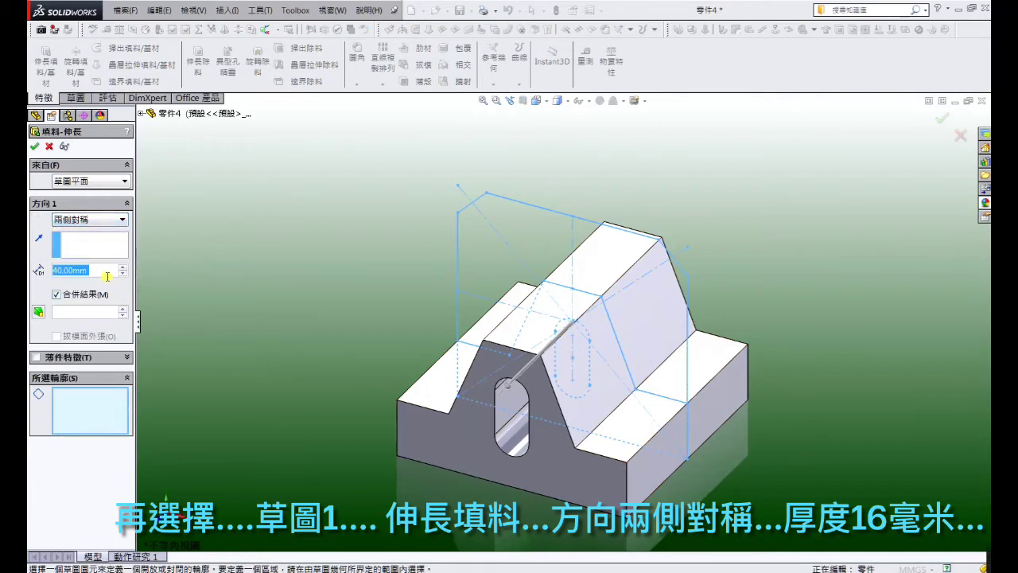
text(16)
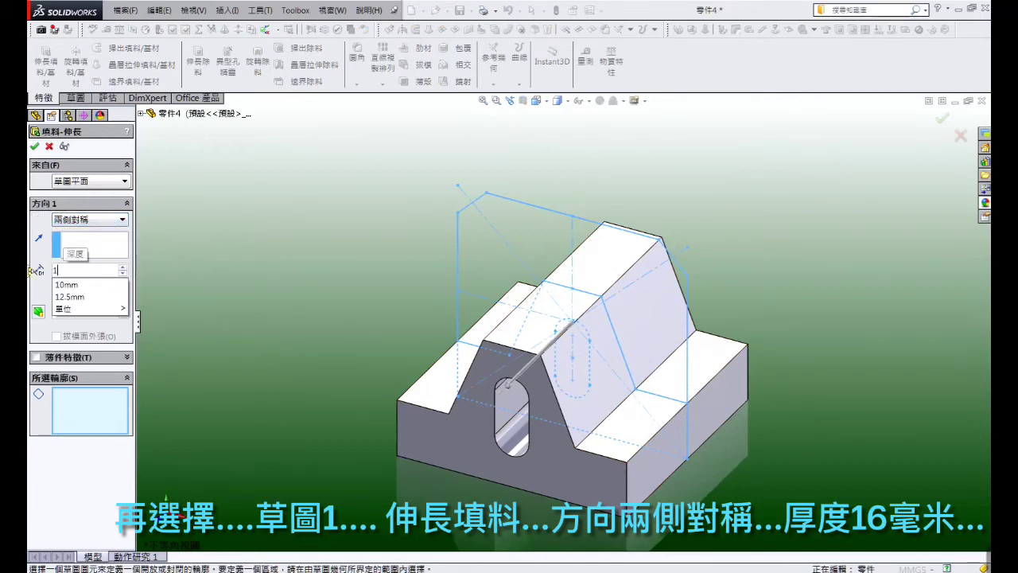
key(Return)
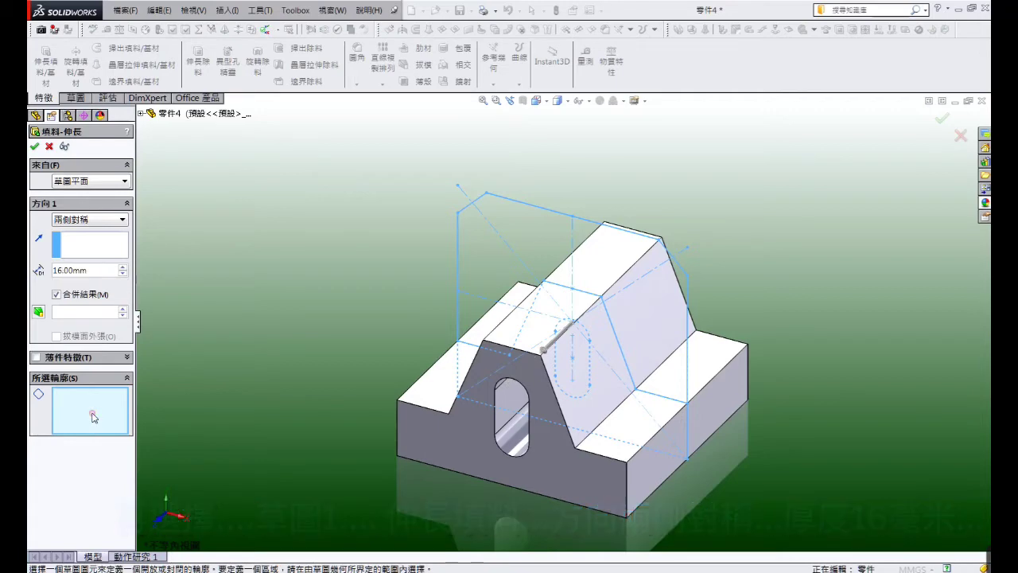
click(503, 282)
click(503, 283)
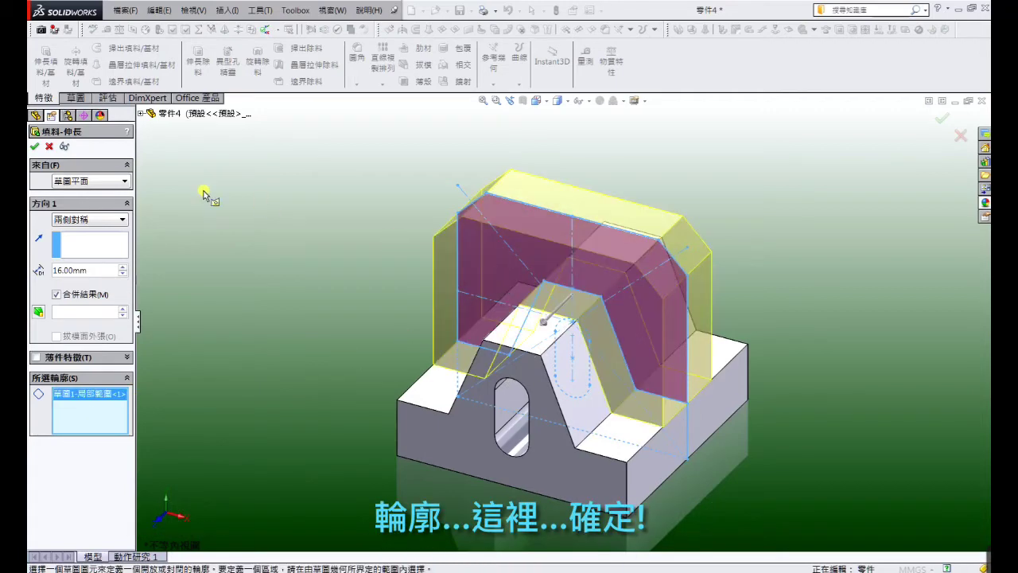
click(36, 147)
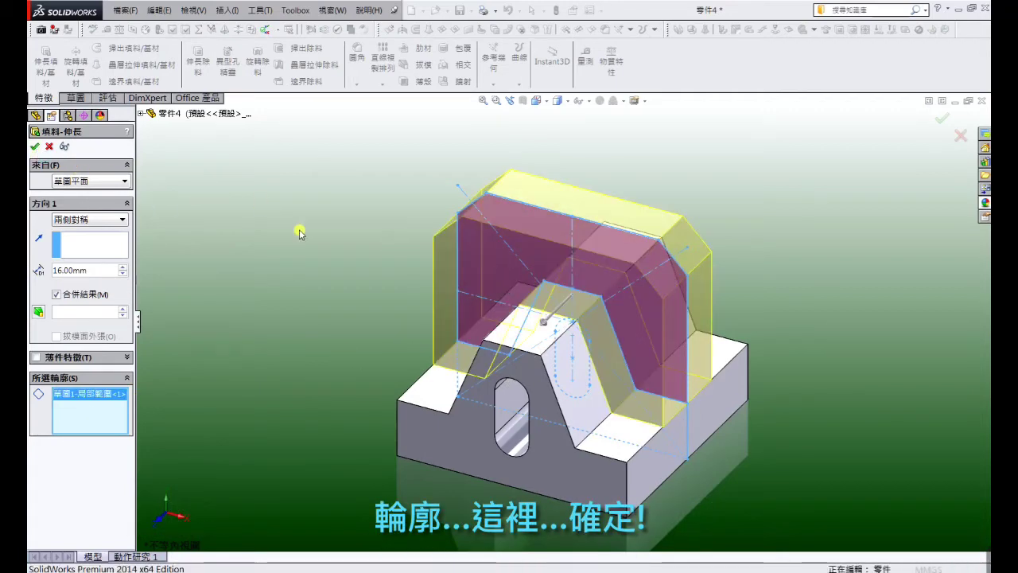
scroll(406, 318, up, 3)
middle_drag(407, 318, 514, 422)
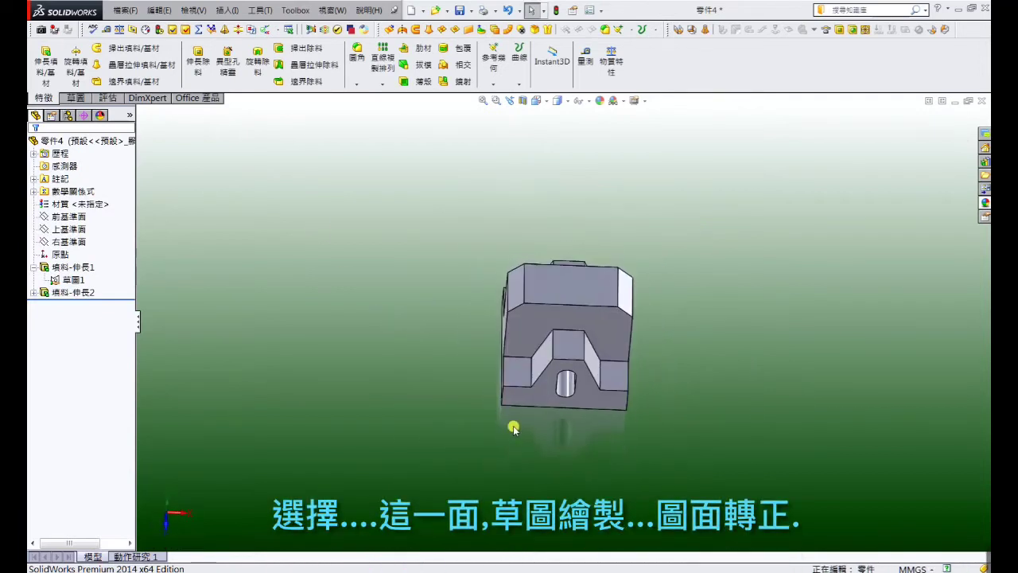
- Start sketch 草圖2 on the bracket's end face and orient the view Normal To it
click(518, 371)
click(561, 335)
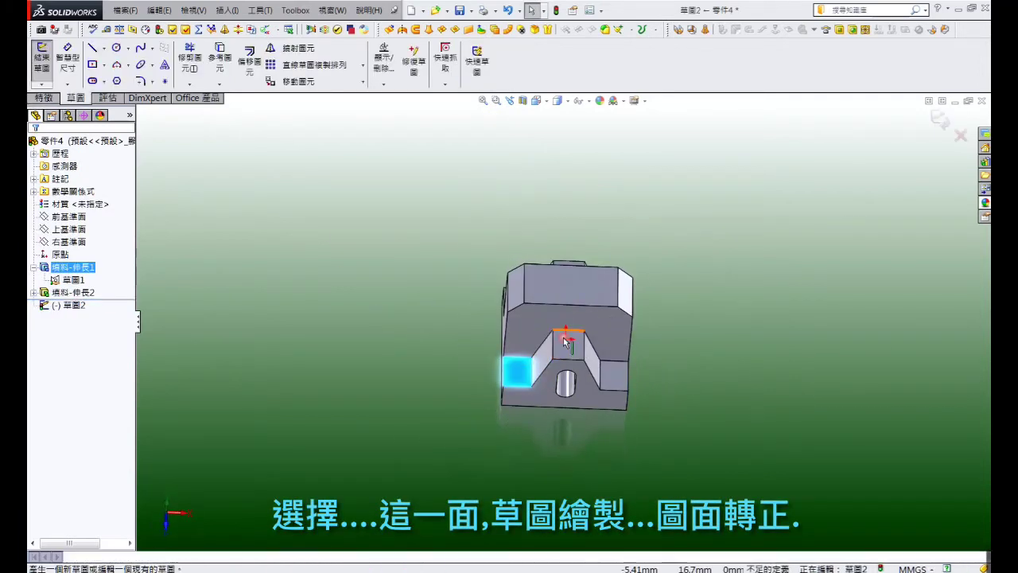
click(545, 106)
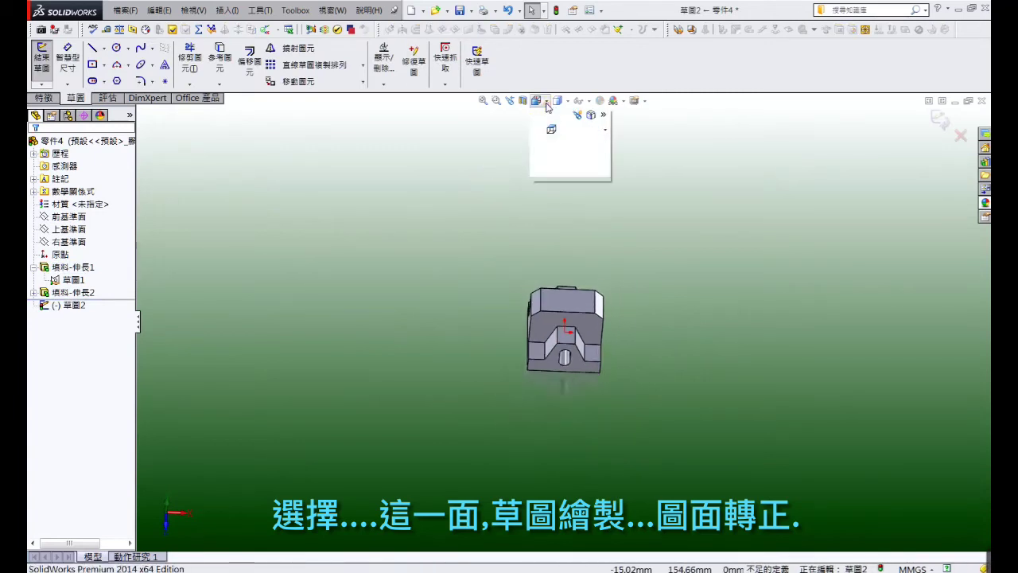
click(597, 164)
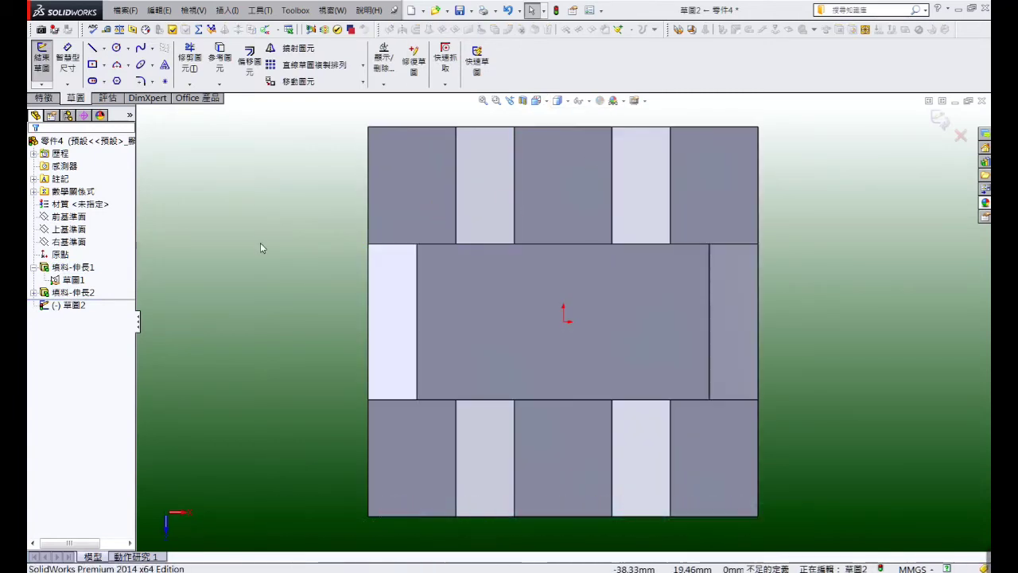
click(92, 48)
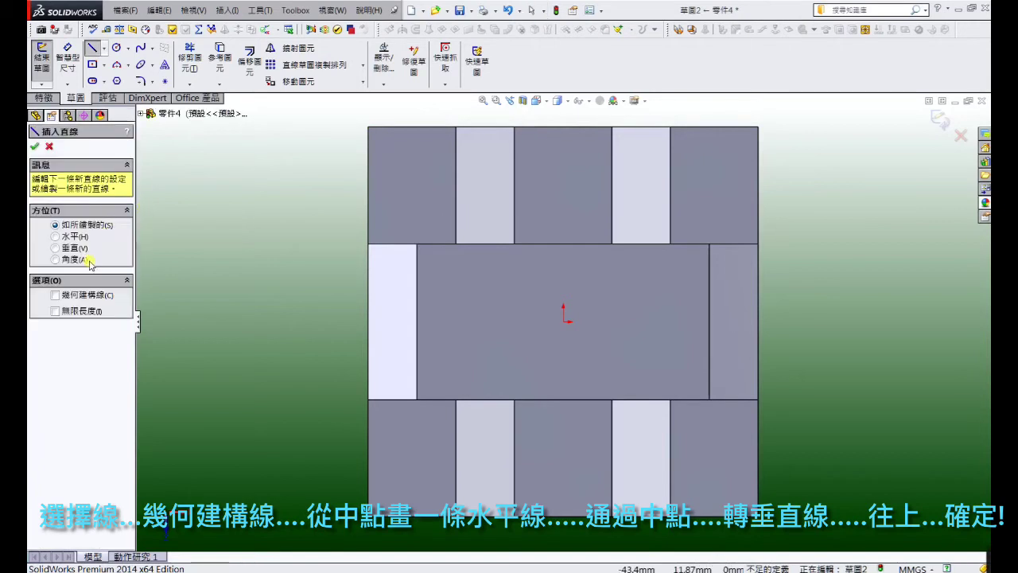
- Draw two construction lines in 草圖2: from the left-edge midpoint to the origin, then up to the top edge
click(369, 321)
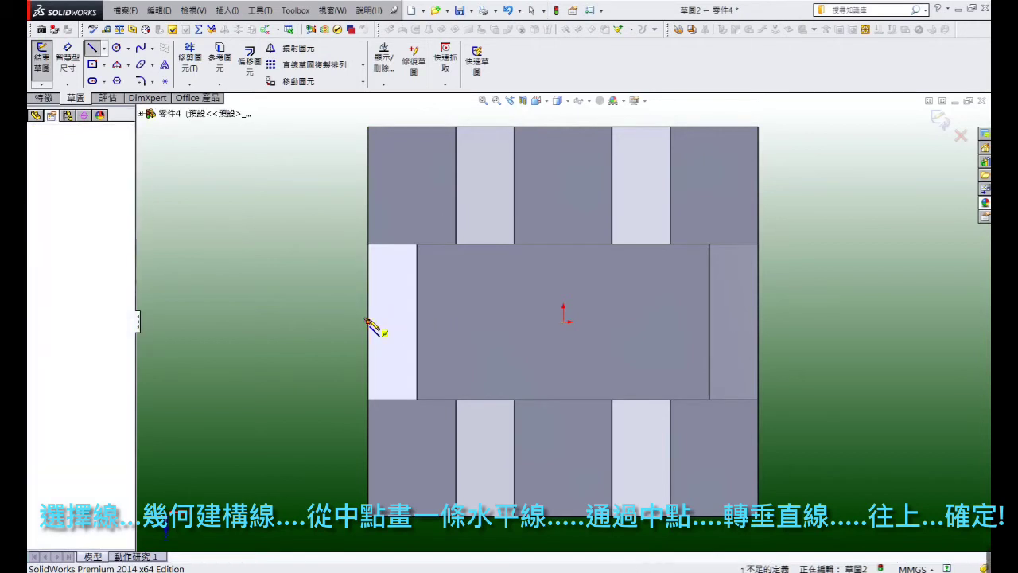
click(563, 321)
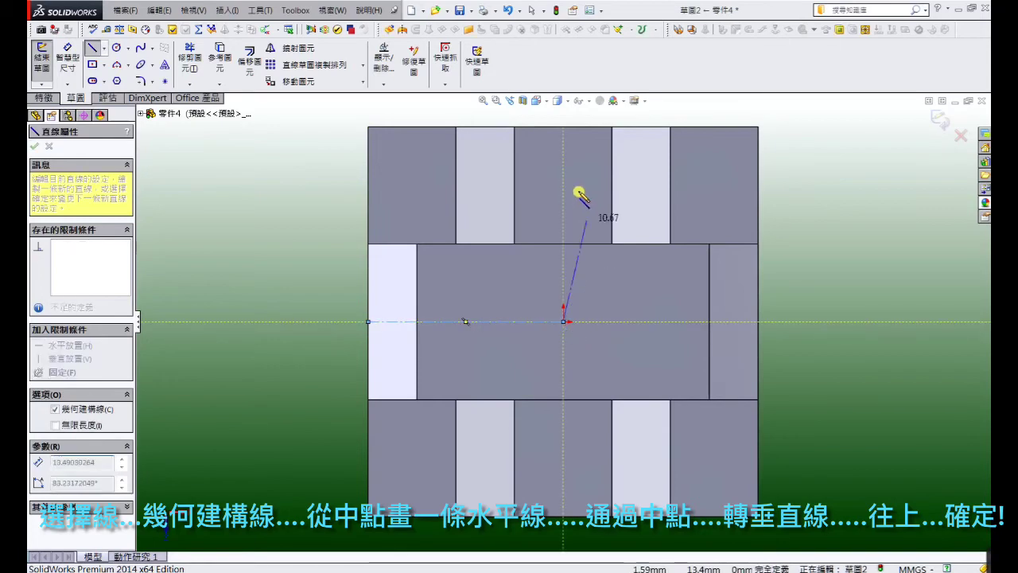
click(563, 127)
right_click(566, 104)
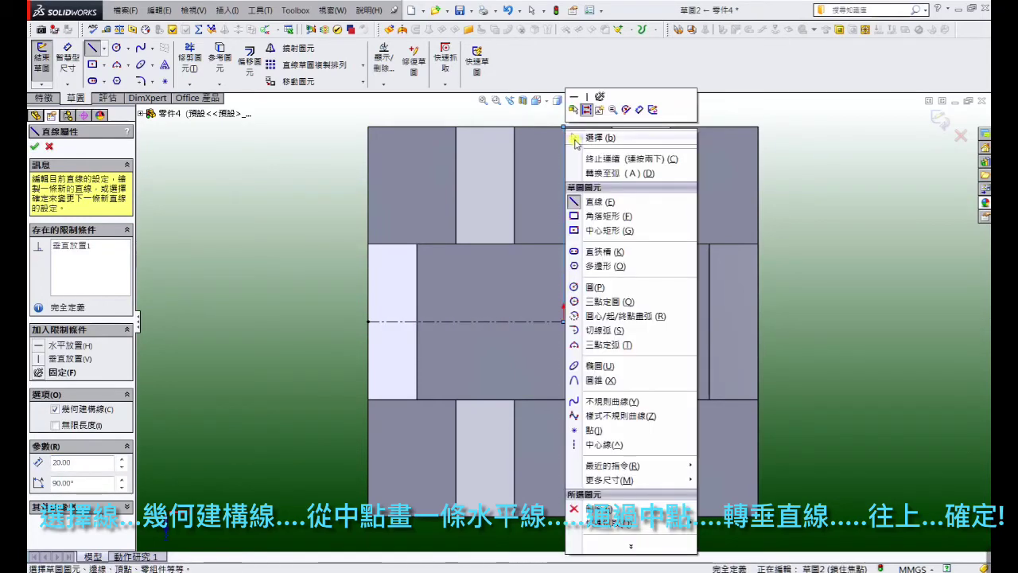
click(592, 131)
key(z)
scroll(487, 414, down, 2)
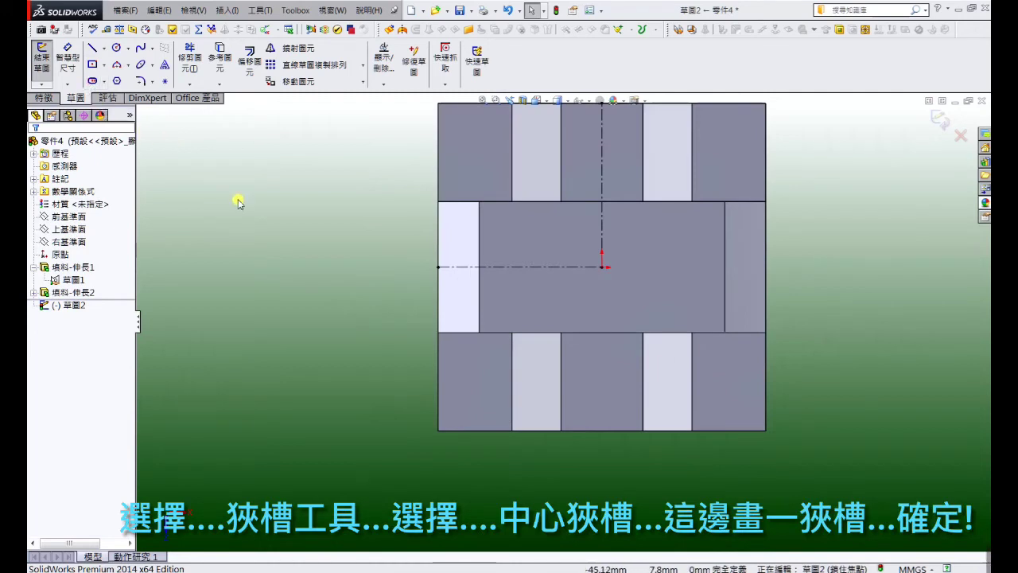
- Sketch a vertical centre-point straight slot in the lower-left block of 草圖2
click(93, 81)
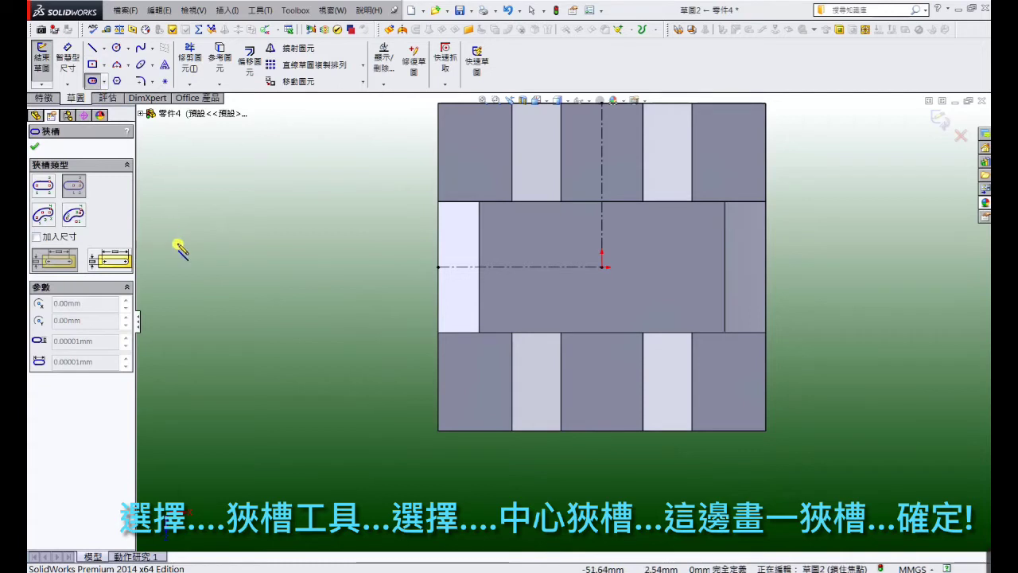
scroll(467, 377, down, 2)
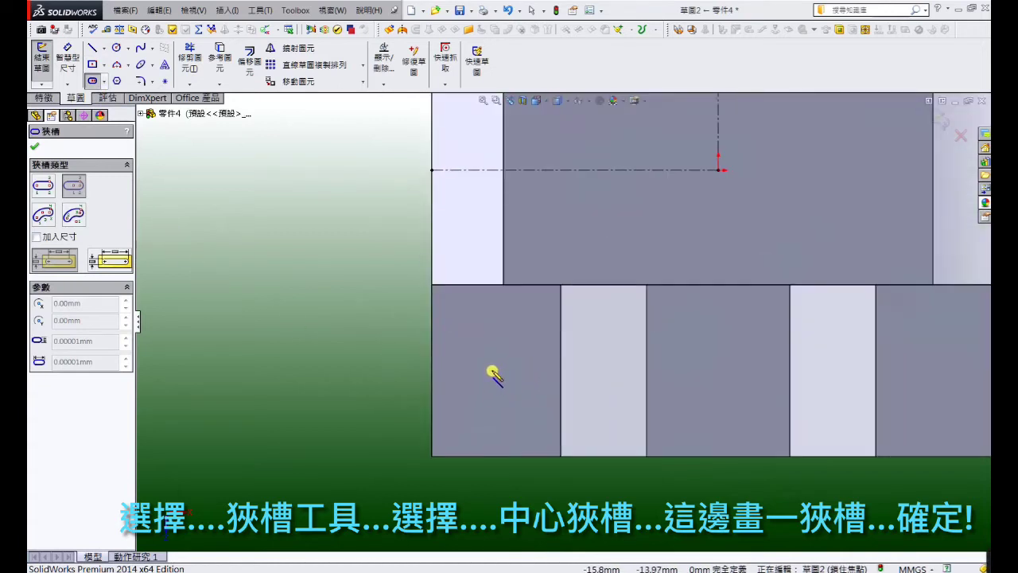
click(491, 340)
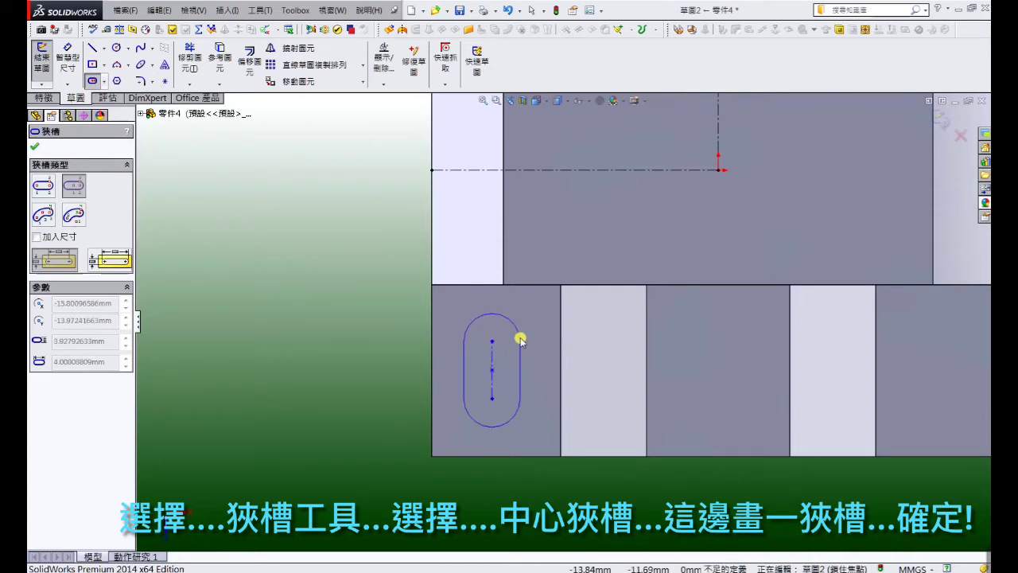
click(520, 338)
right_click(521, 340)
click(532, 190)
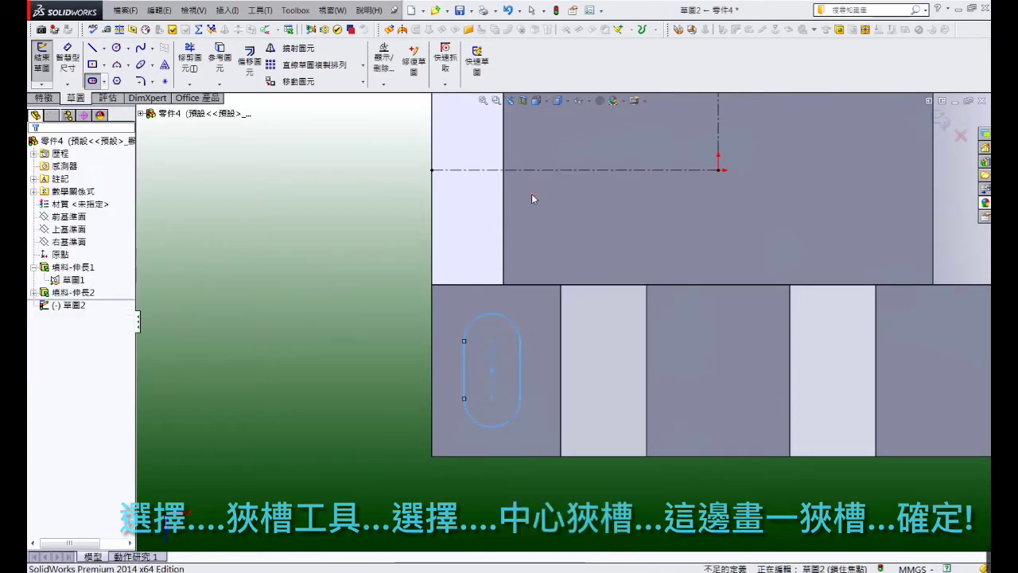
click(67, 57)
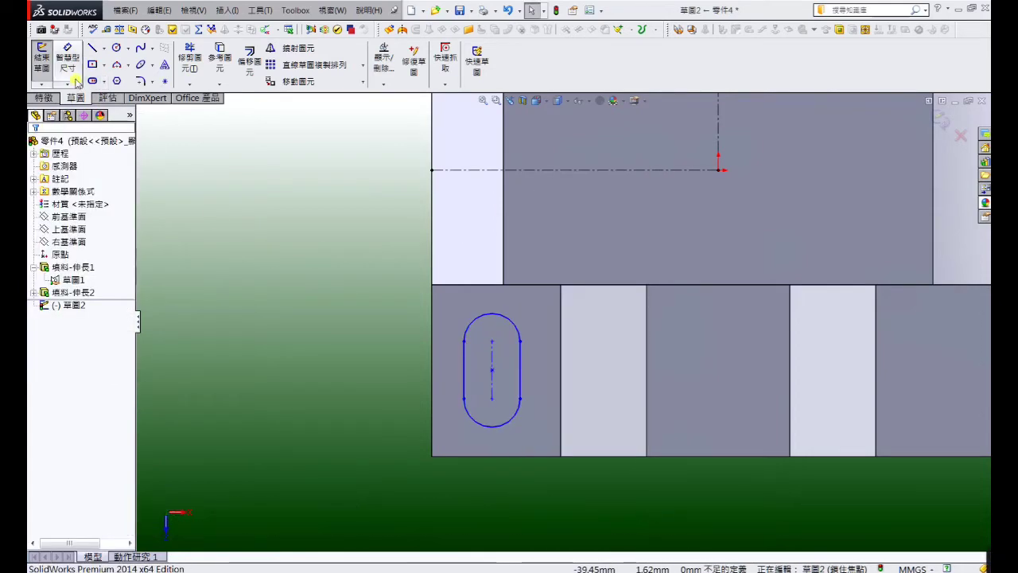
- Give the slot R2.5 end arcs and a 2 mm straight length
click(511, 324)
click(525, 316)
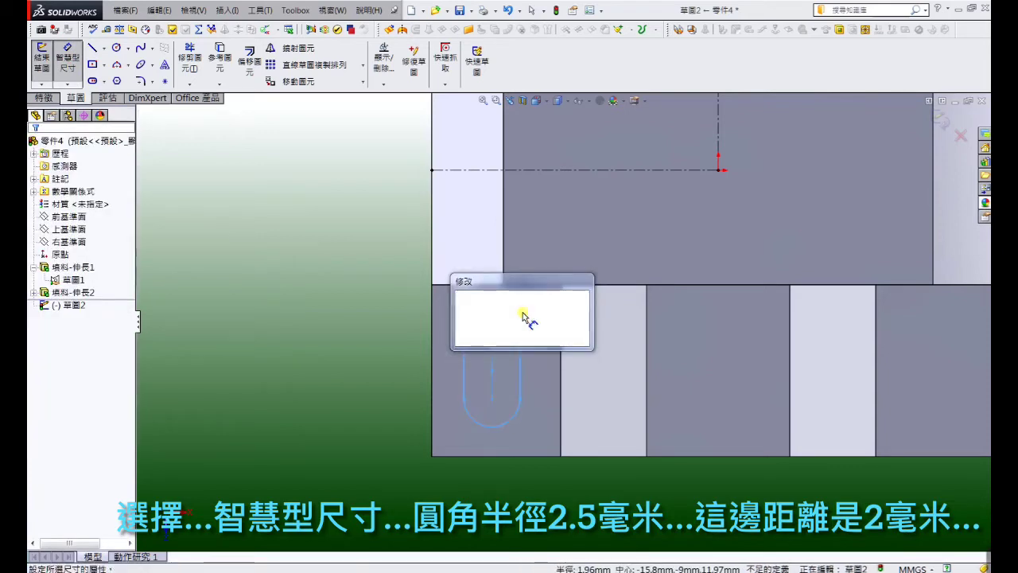
text(2)
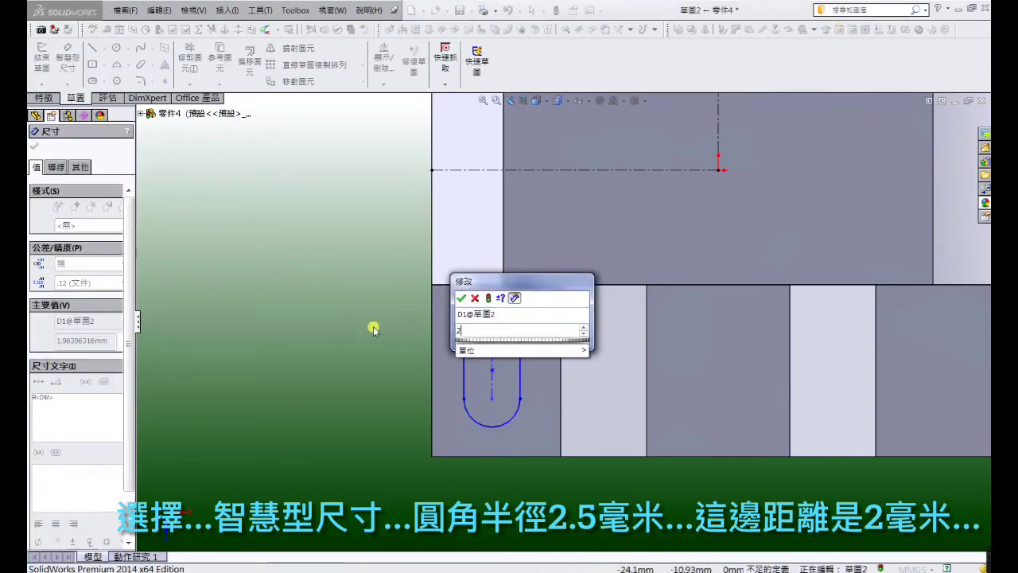
text(.5)
key(Return)
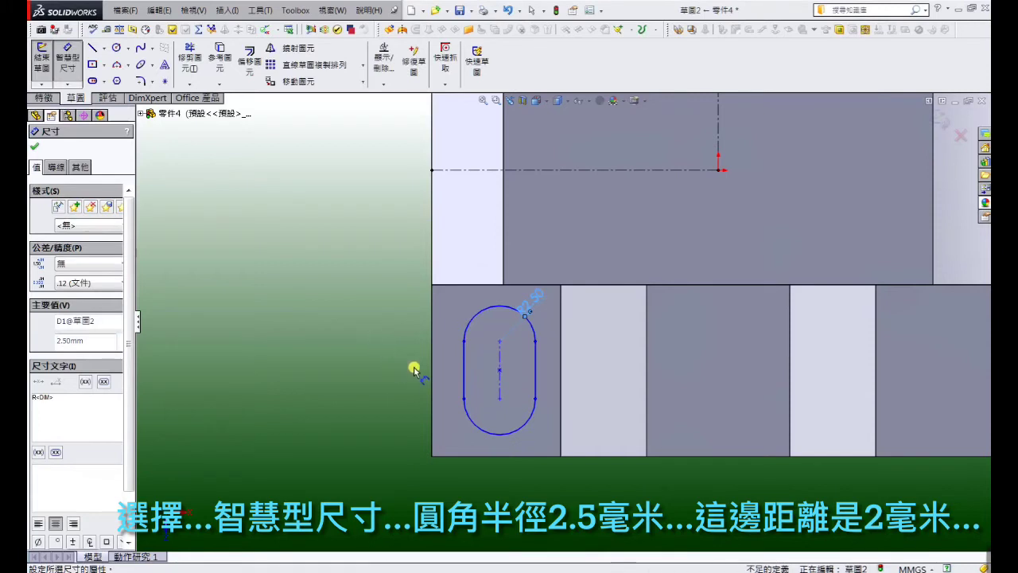
click(459, 375)
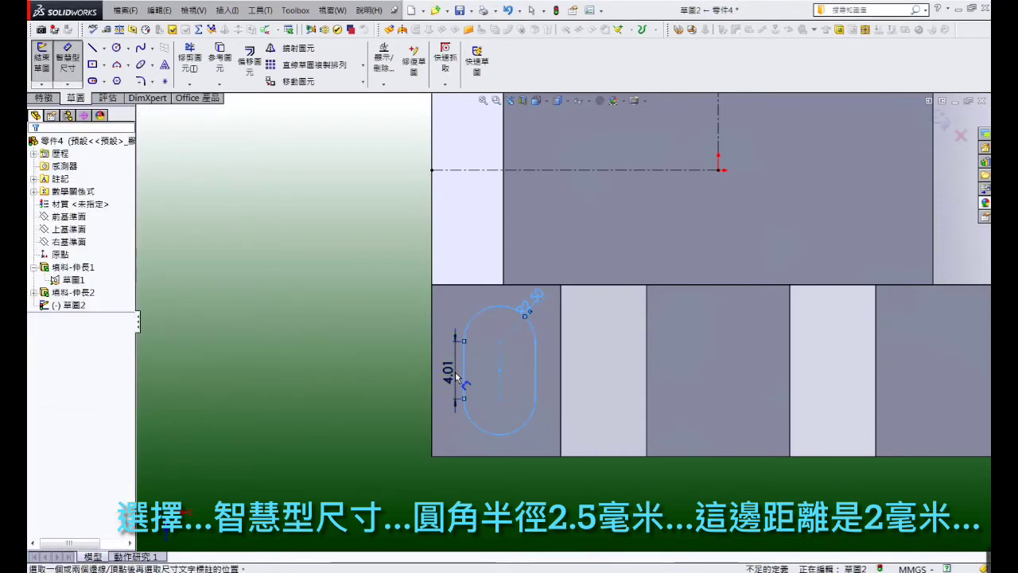
click(453, 373)
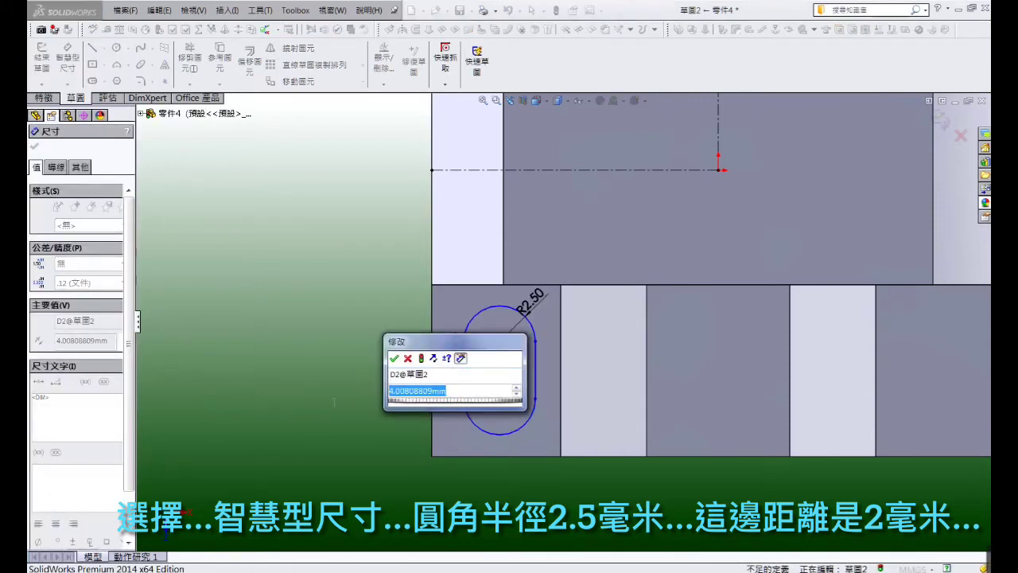
text(2)
key(Return)
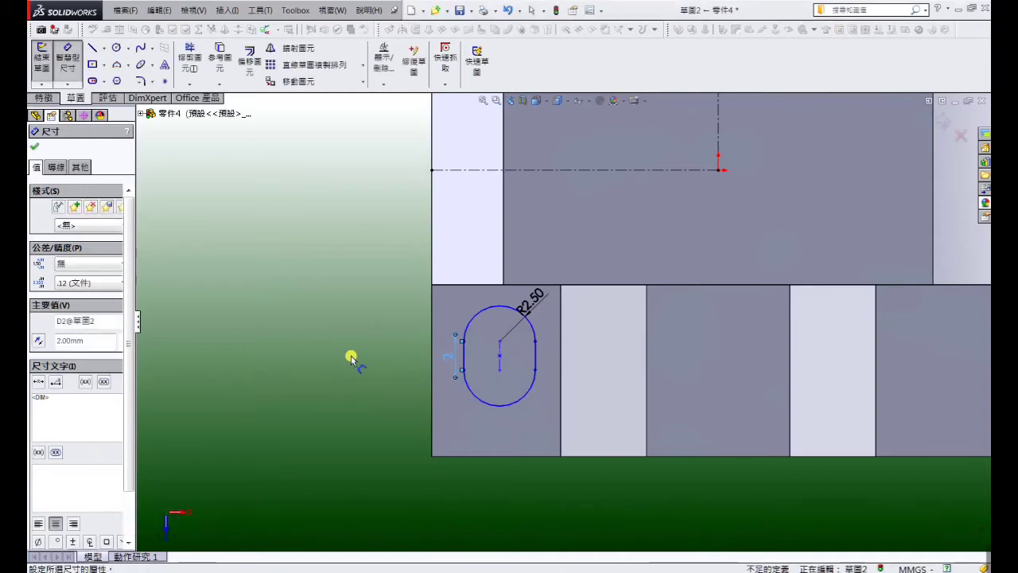
- Locate the slot centre 5 mm above the bottom edge and 4.5 mm from the left edge
click(496, 405)
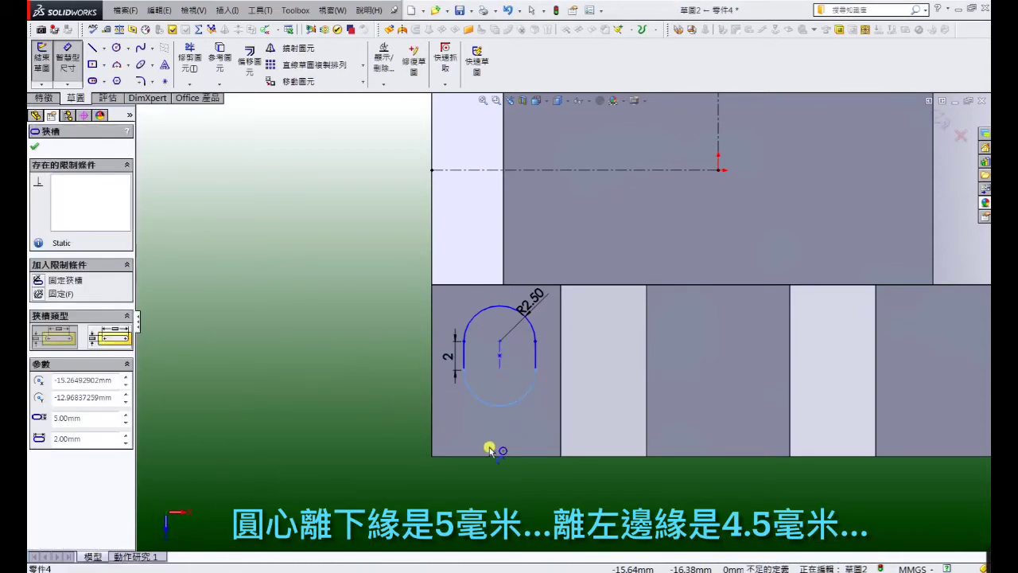
click(487, 458)
click(421, 432)
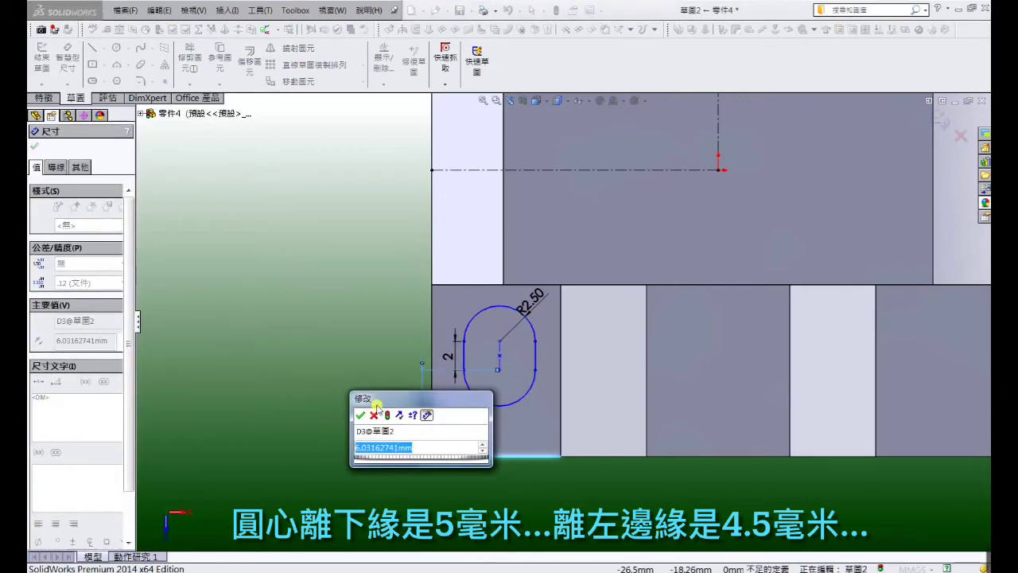
text(5)
key(Return)
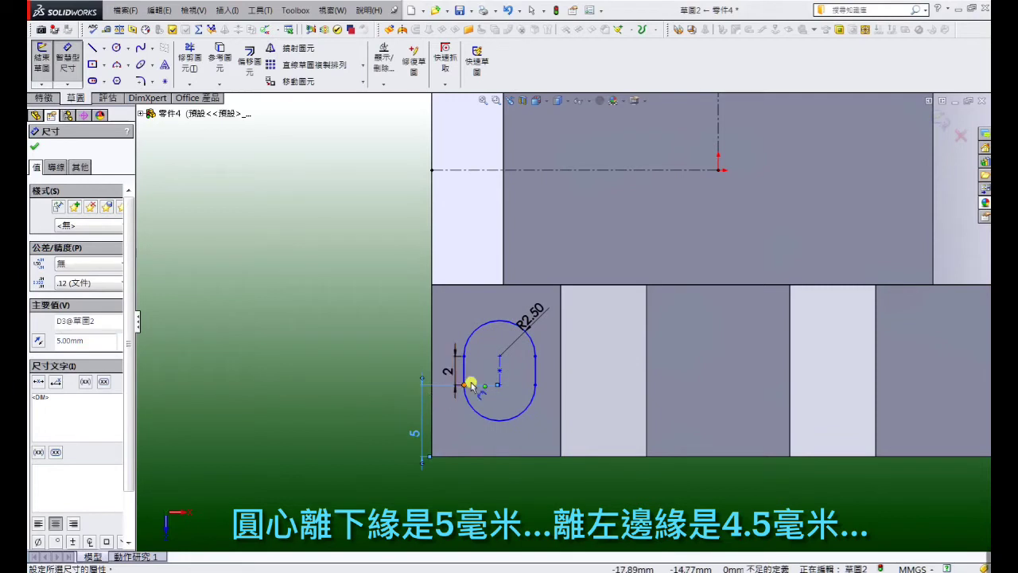
click(495, 422)
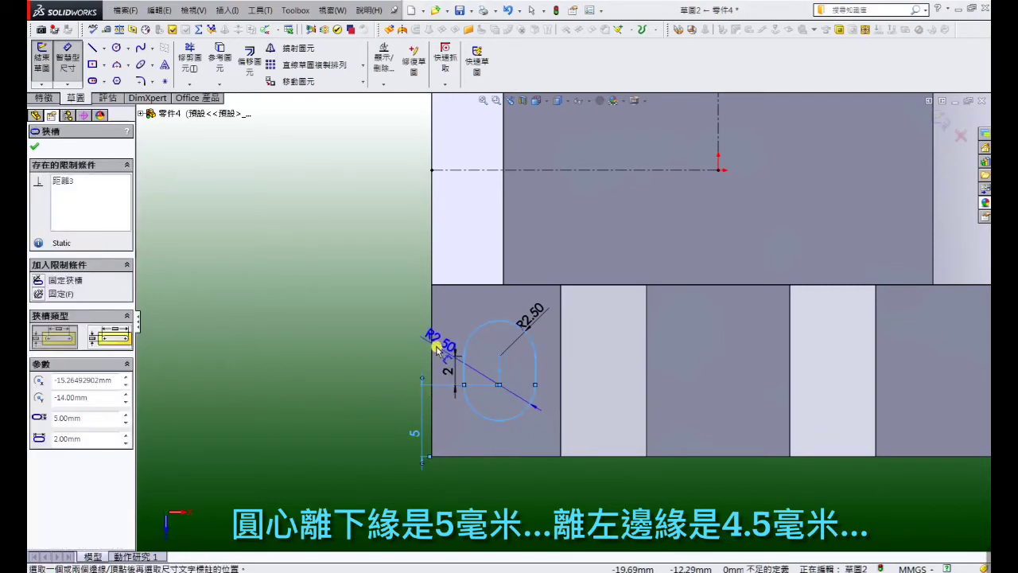
click(432, 349)
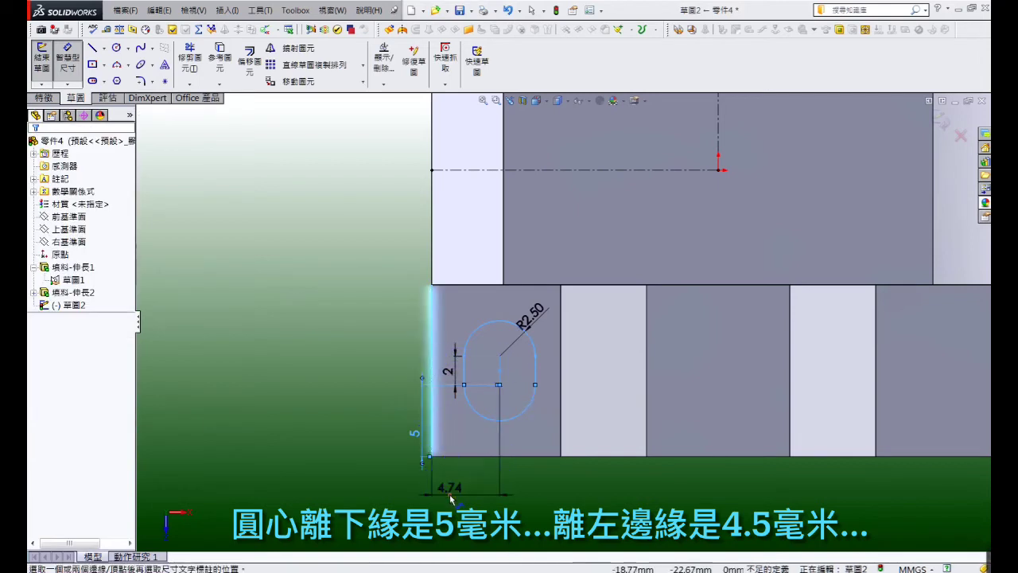
click(449, 499)
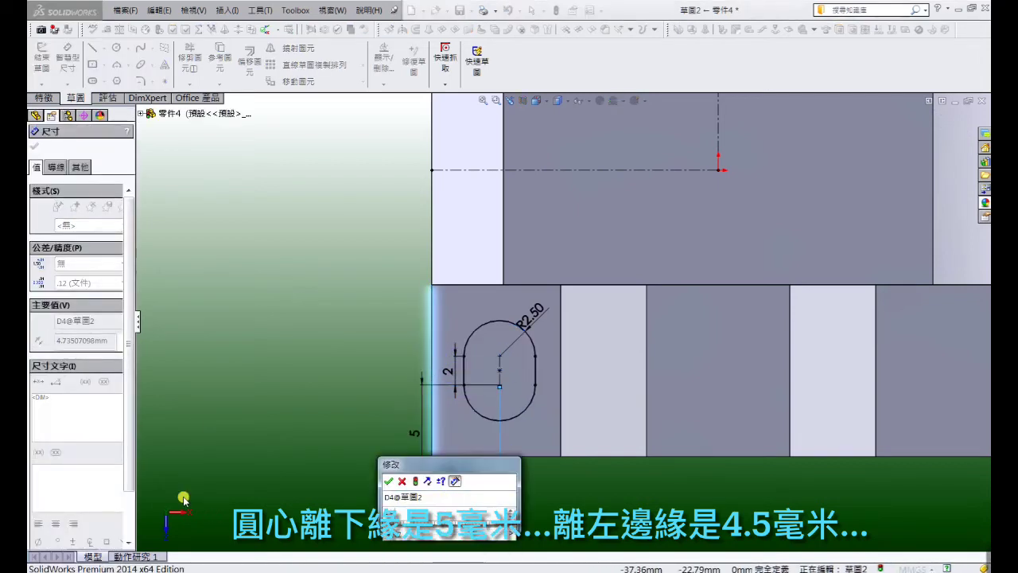
key(Return)
key(Escape)
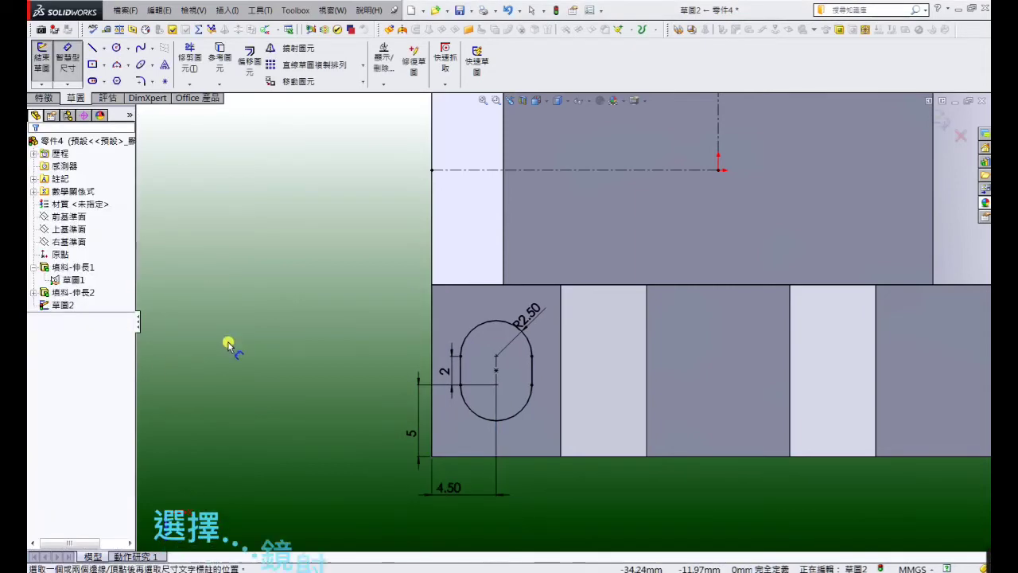
key(f)
key(f)
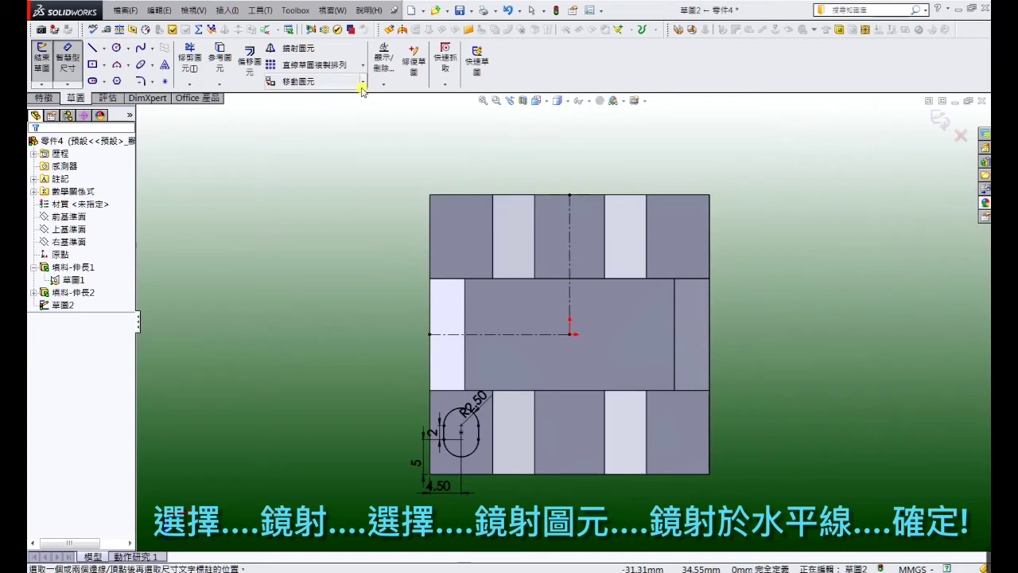
- Mirror the bottom-left slot about the horizontal centerline to create the top-left slot
click(293, 48)
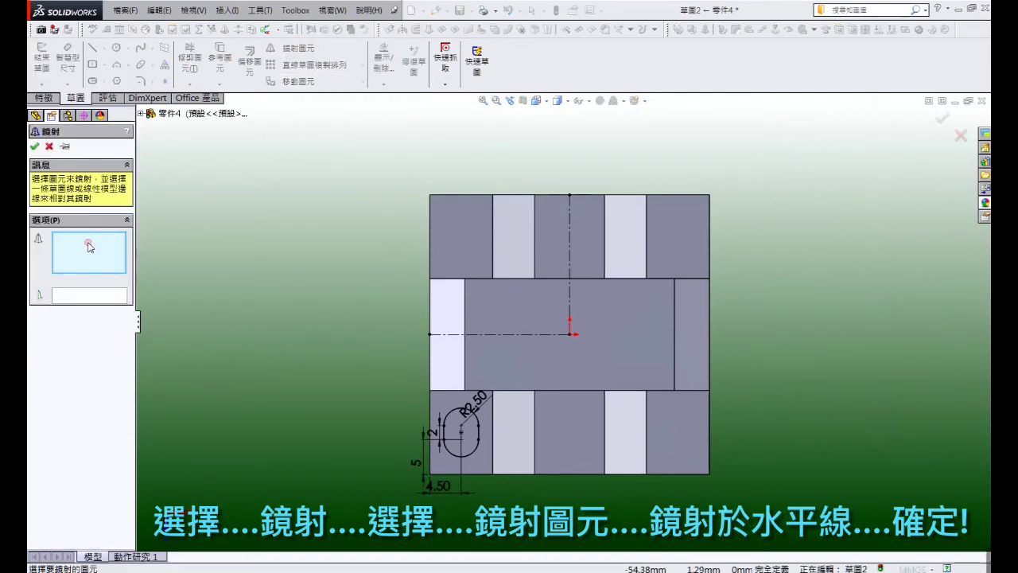
click(444, 417)
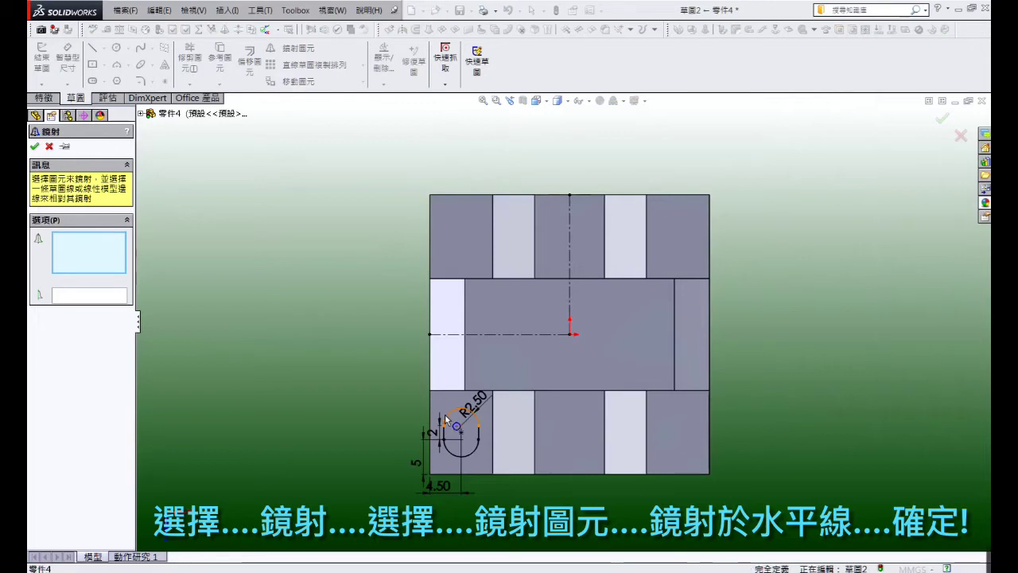
click(109, 295)
click(469, 335)
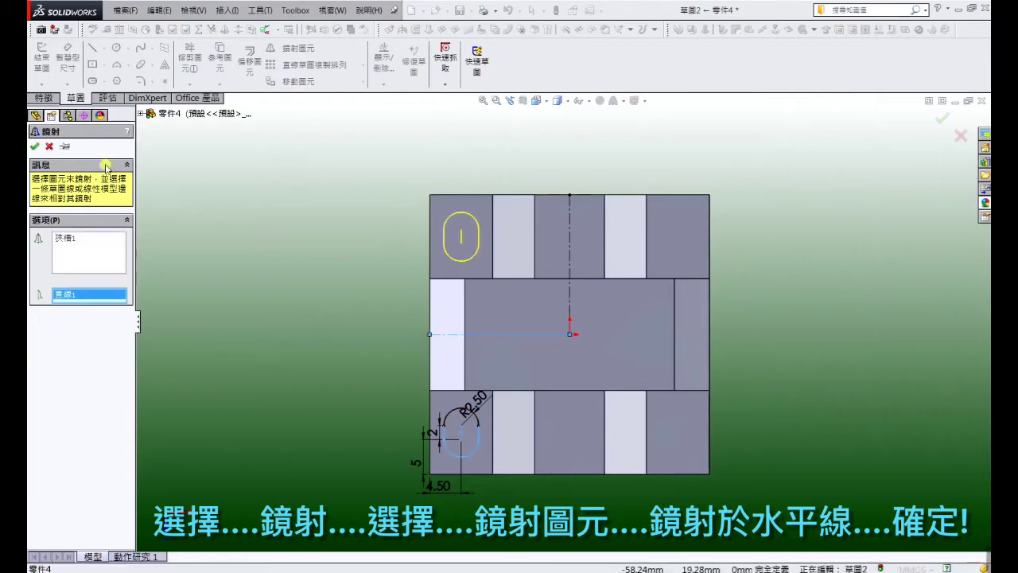
click(35, 146)
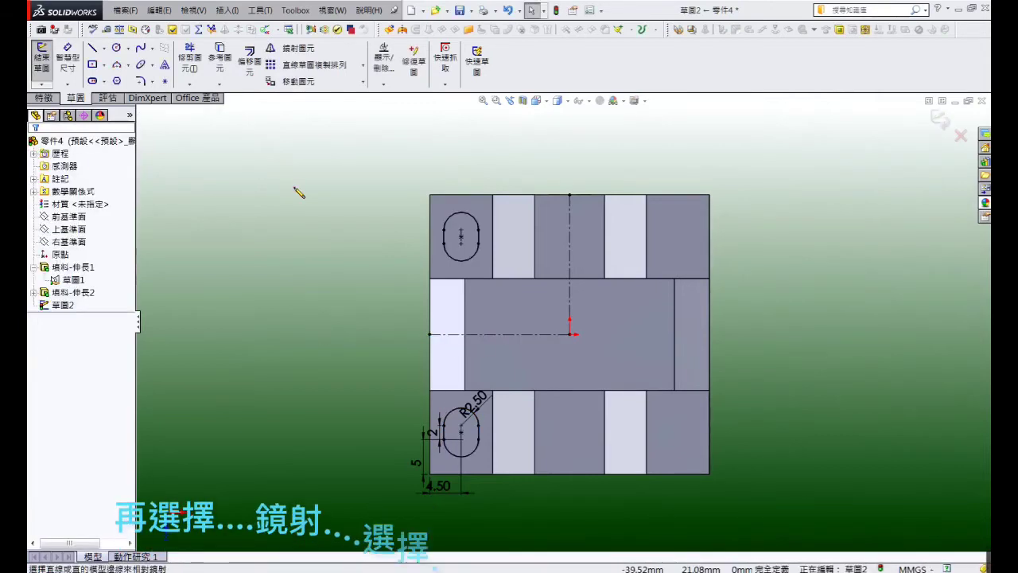
- Mirror both left slots about the vertical centerline onto the right side
click(307, 52)
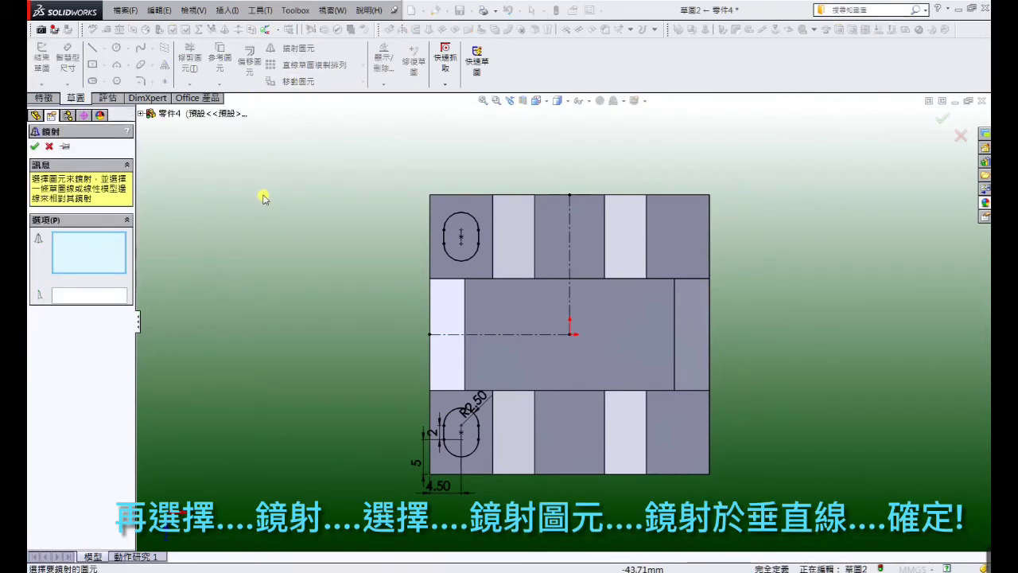
click(457, 264)
click(460, 417)
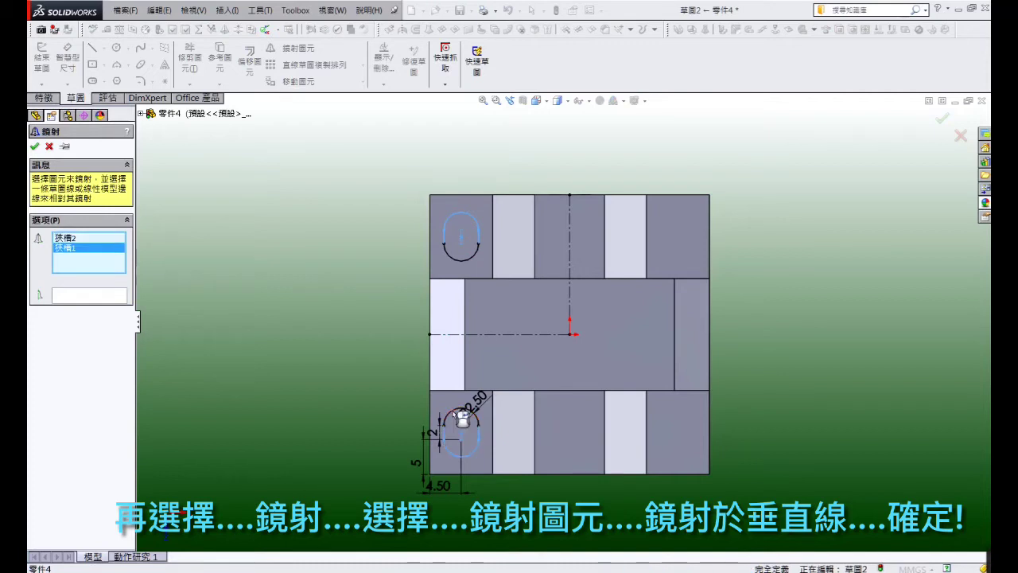
click(119, 297)
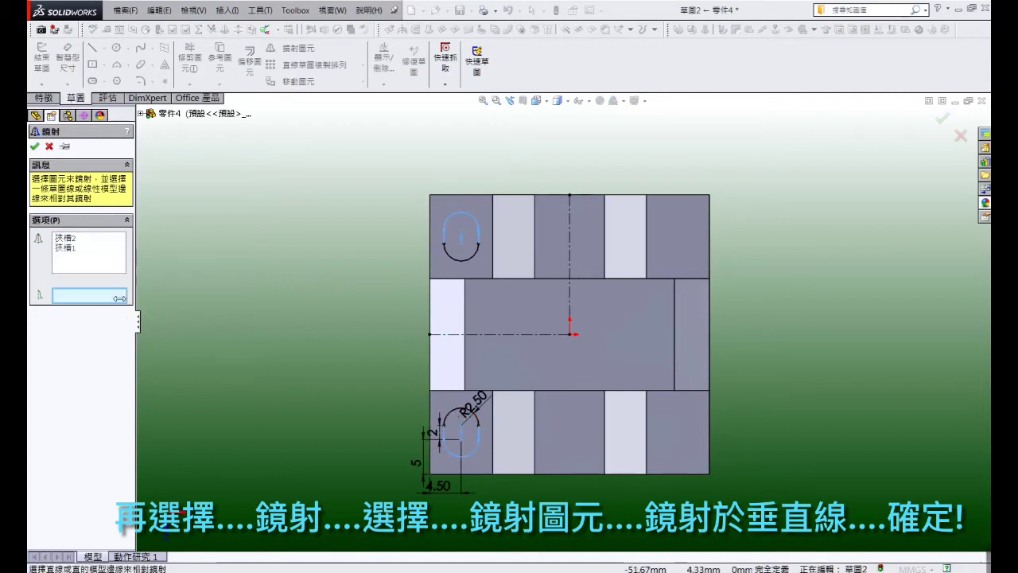
click(569, 260)
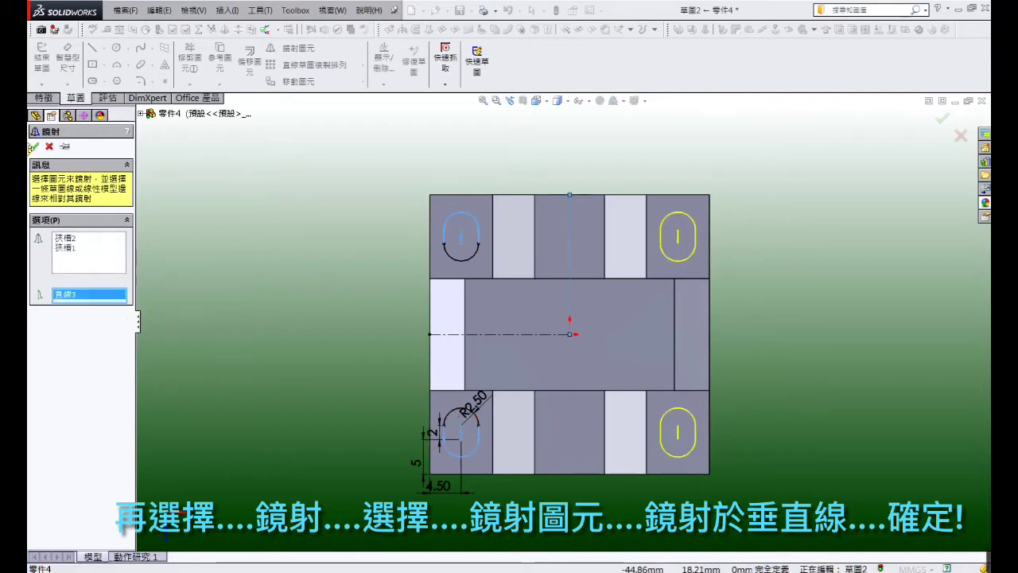
click(35, 147)
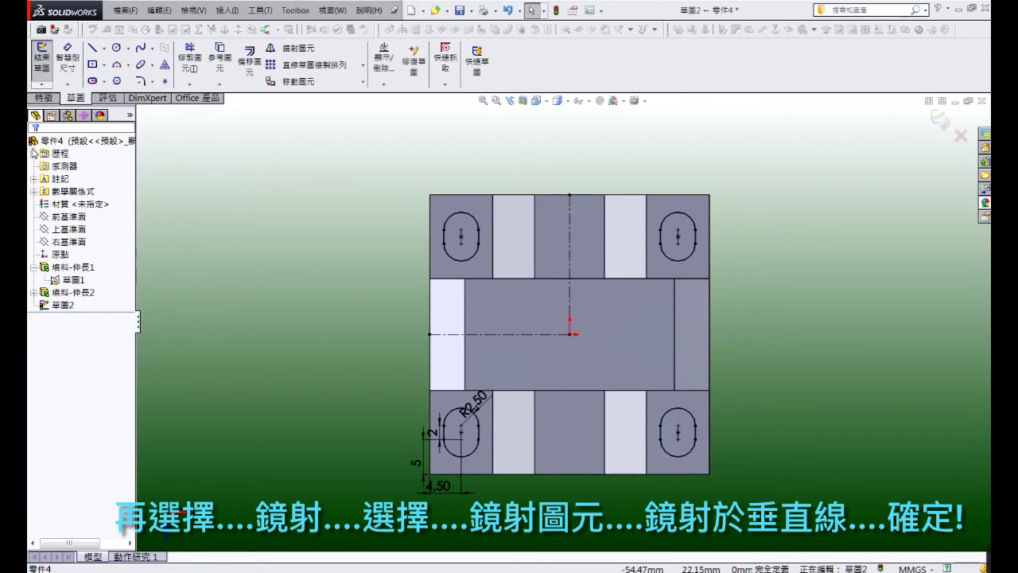
- Extrude-cut 草圖2 Through All to make the four corner slots
click(44, 97)
click(198, 59)
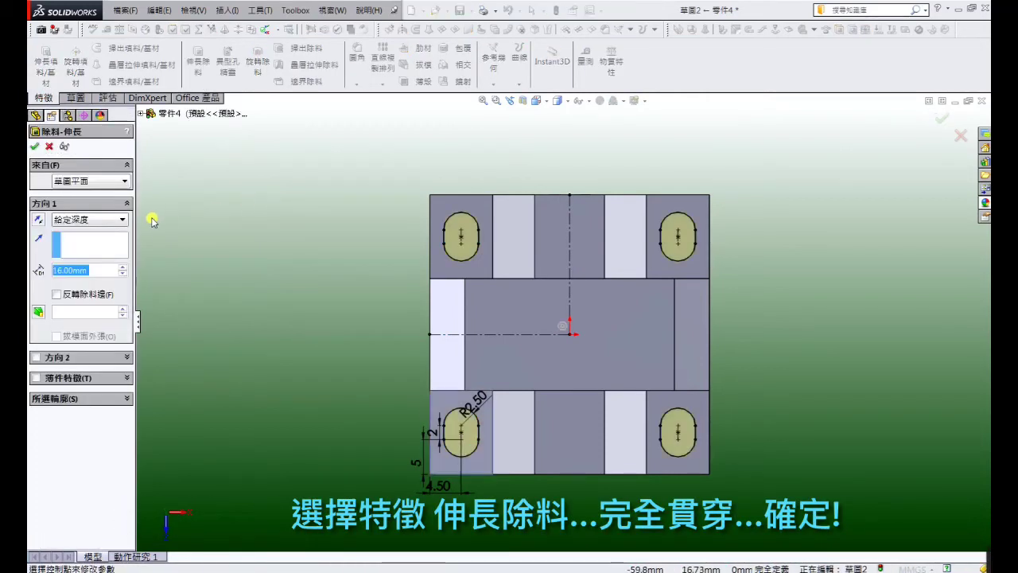
click(122, 222)
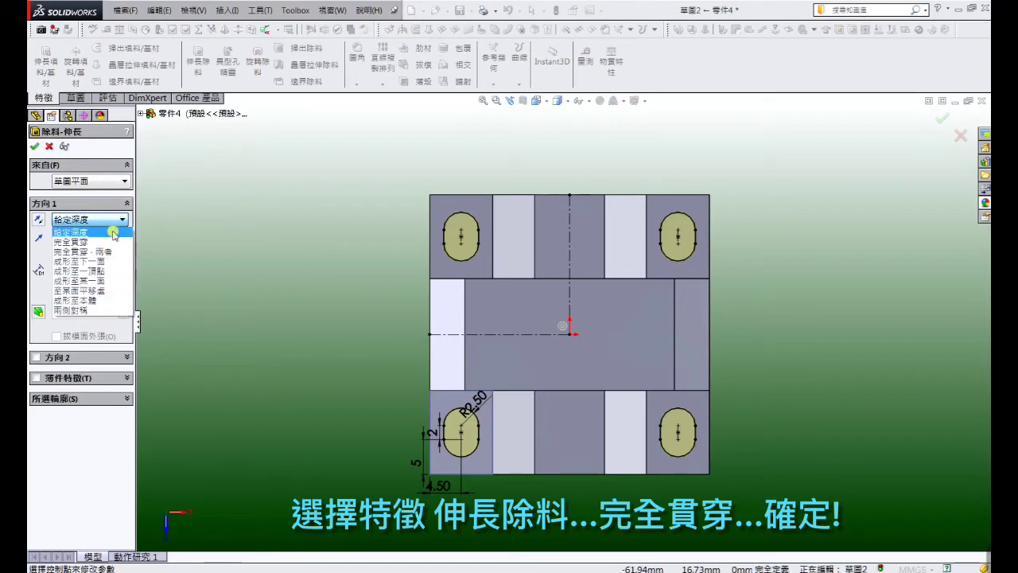
click(106, 242)
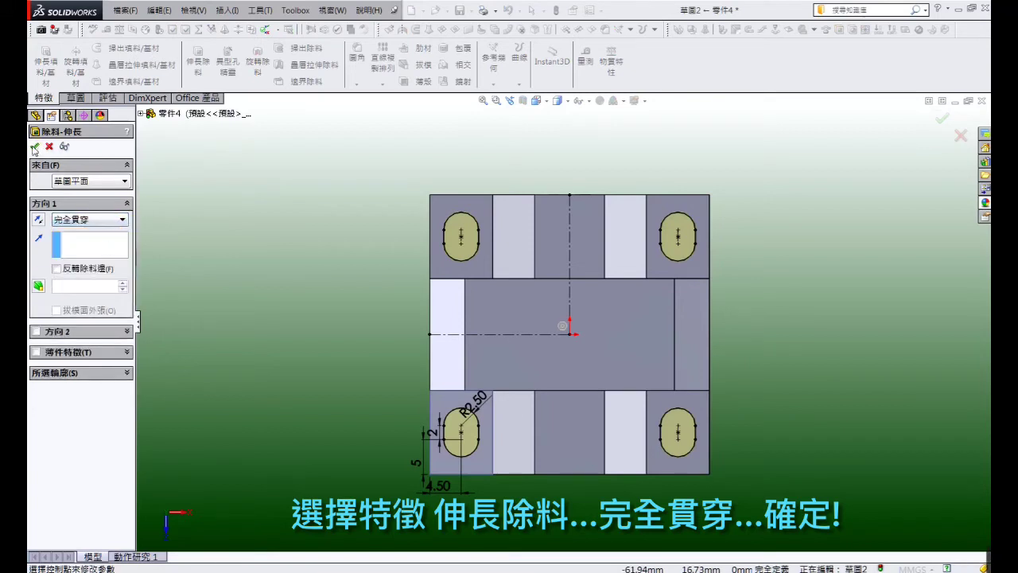
click(35, 147)
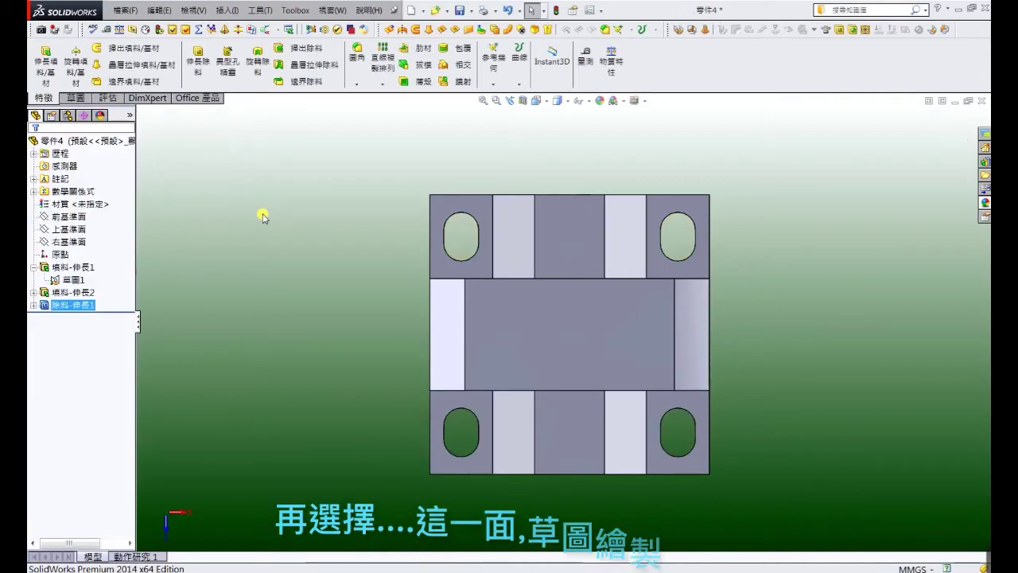
- Open 草圖3 on the bracket's top face and view it Normal To
middle_drag(262, 216, 339, 284)
click(525, 281)
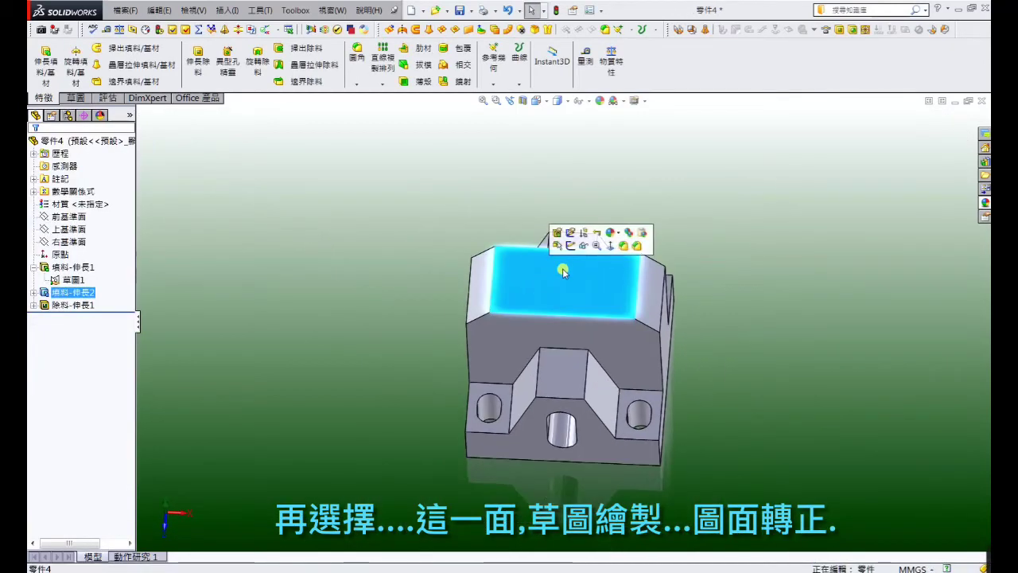
click(570, 244)
key(ctrl+8)
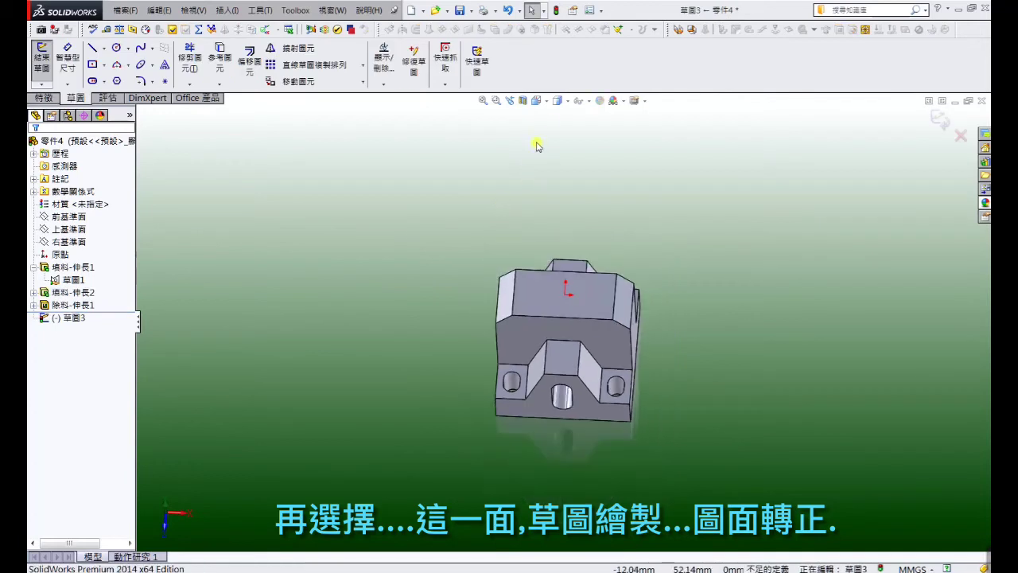
click(547, 102)
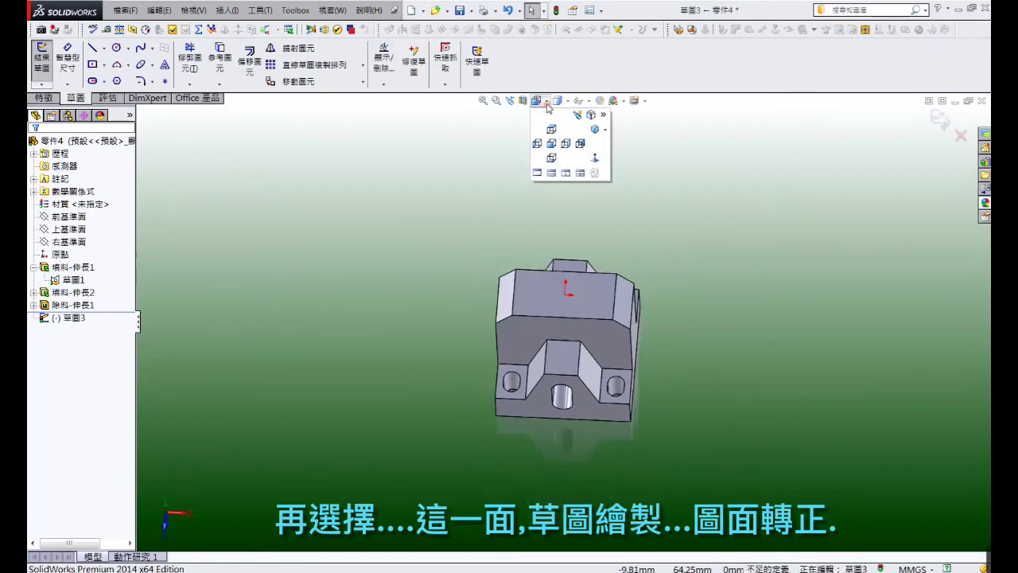
click(596, 163)
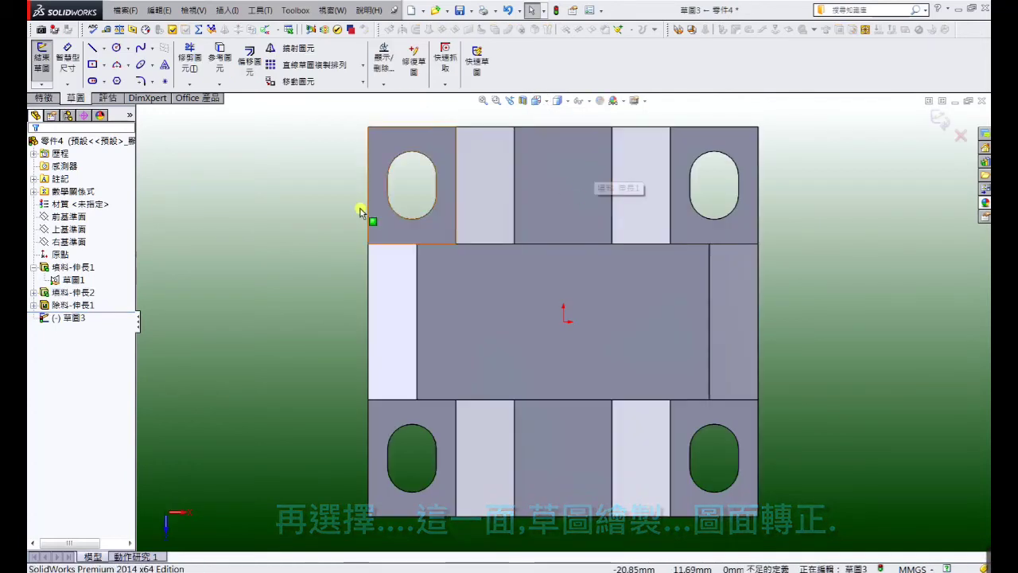
- Place a single sketch point on the origin in 草圖3
click(166, 82)
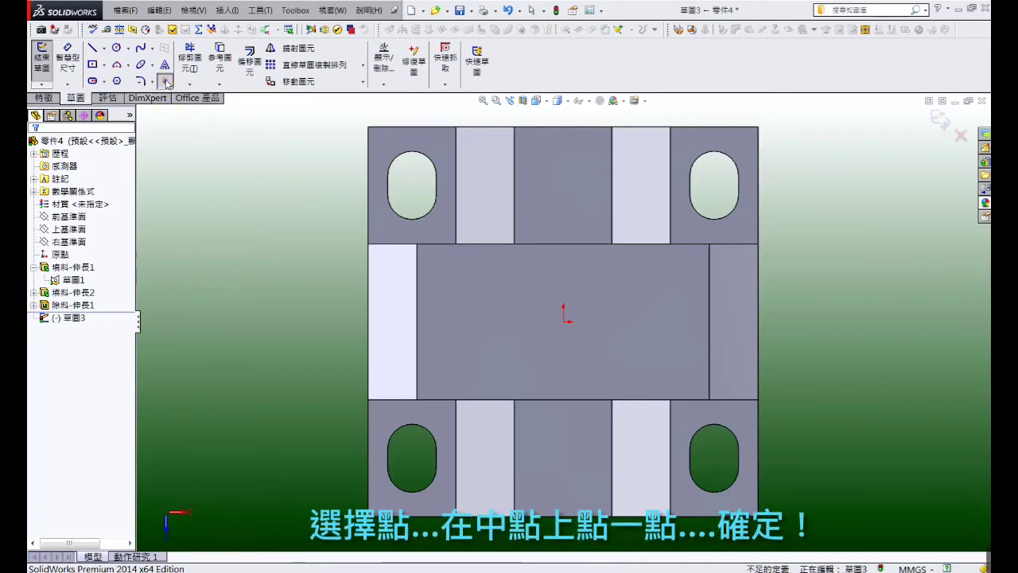
click(565, 319)
right_click(563, 321)
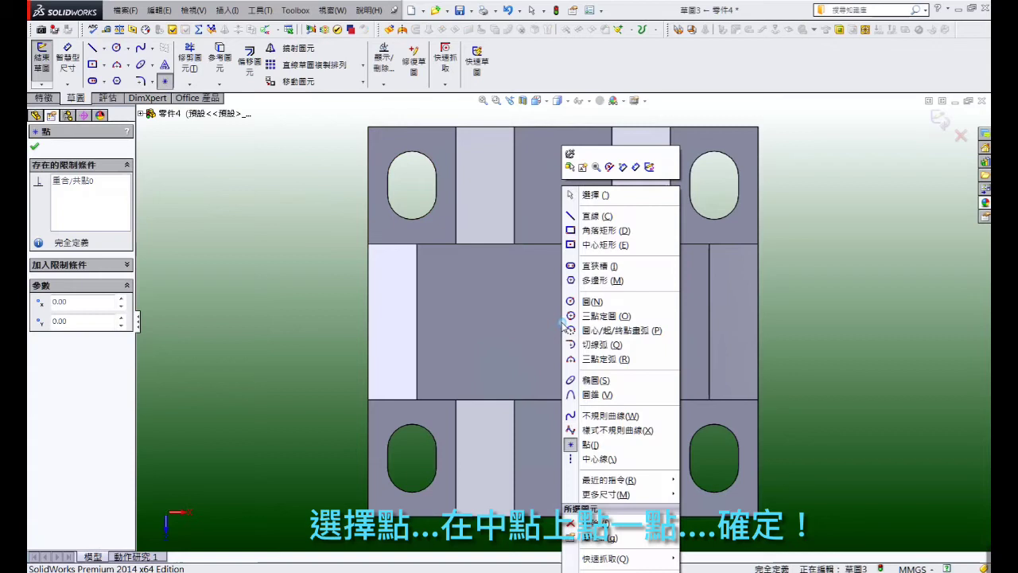
click(570, 194)
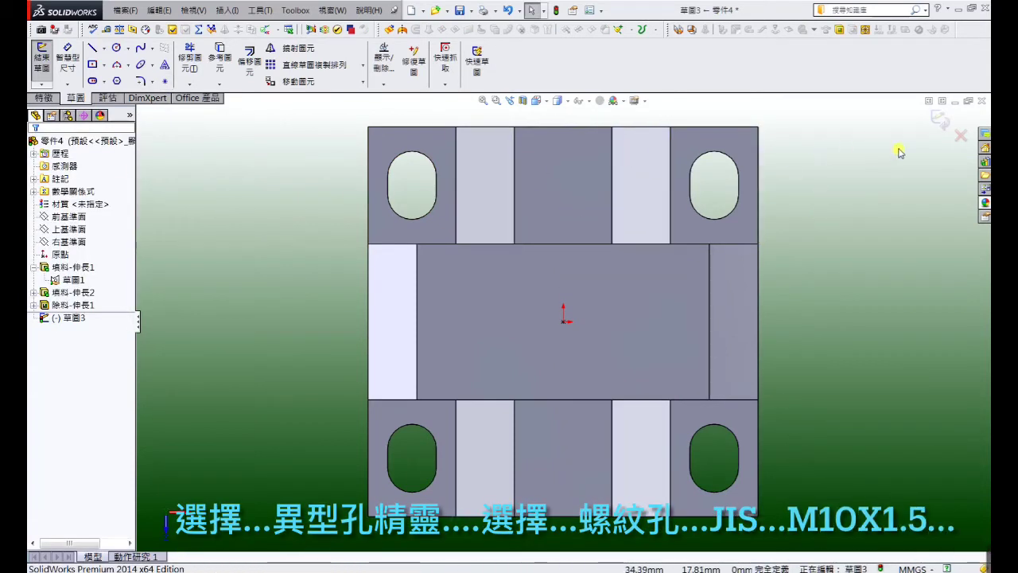
- Define a JIS M10x1.5 tapped hole: 15 mm depth, 12 mm thread, near-side countersink
click(939, 118)
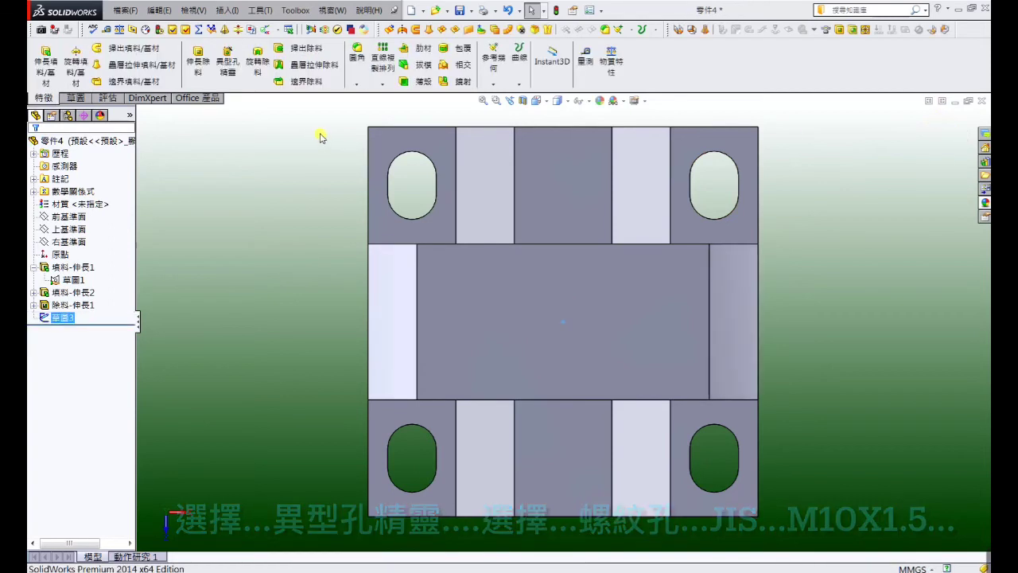
click(228, 61)
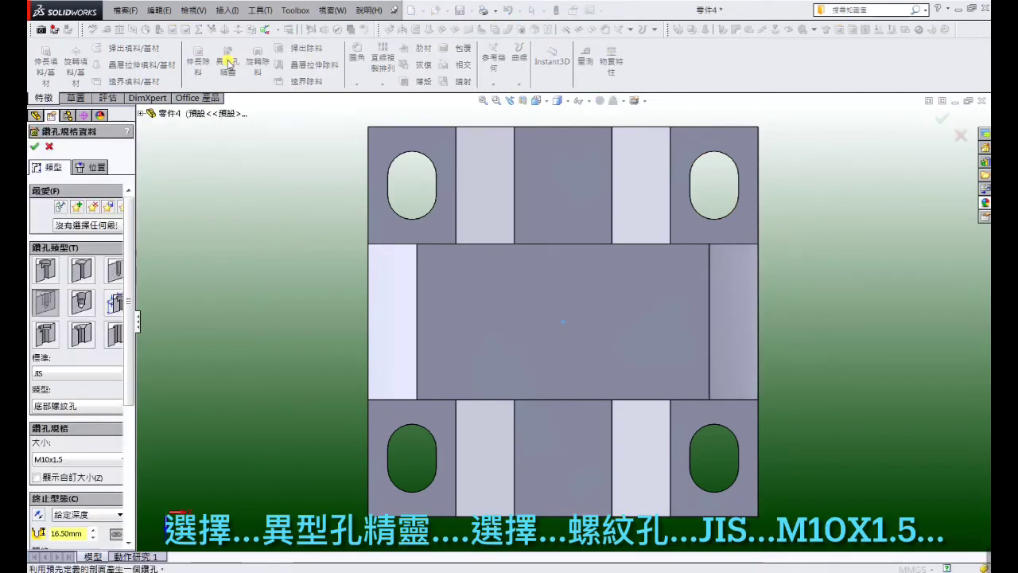
click(44, 302)
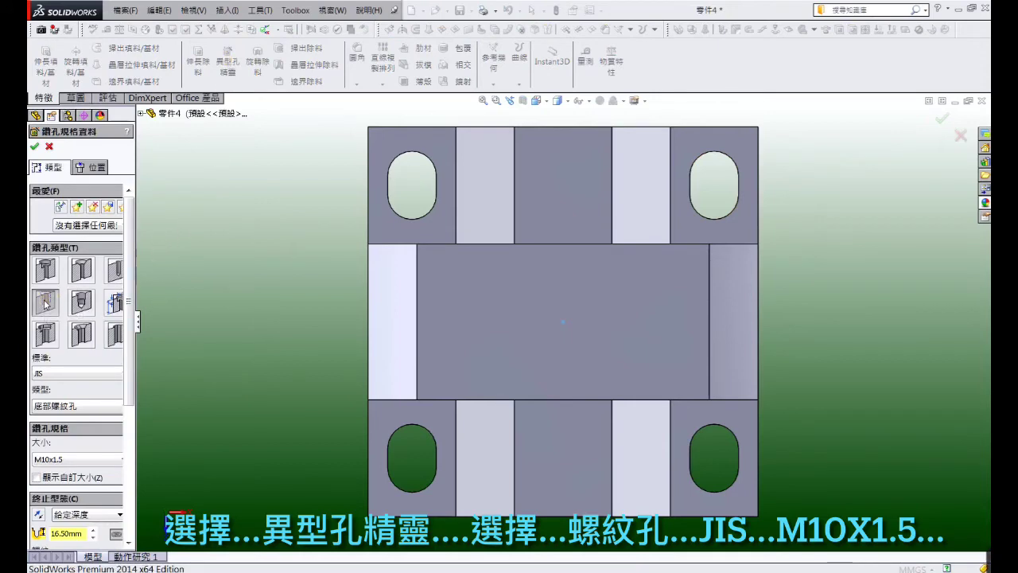
drag(135, 334, 137, 402)
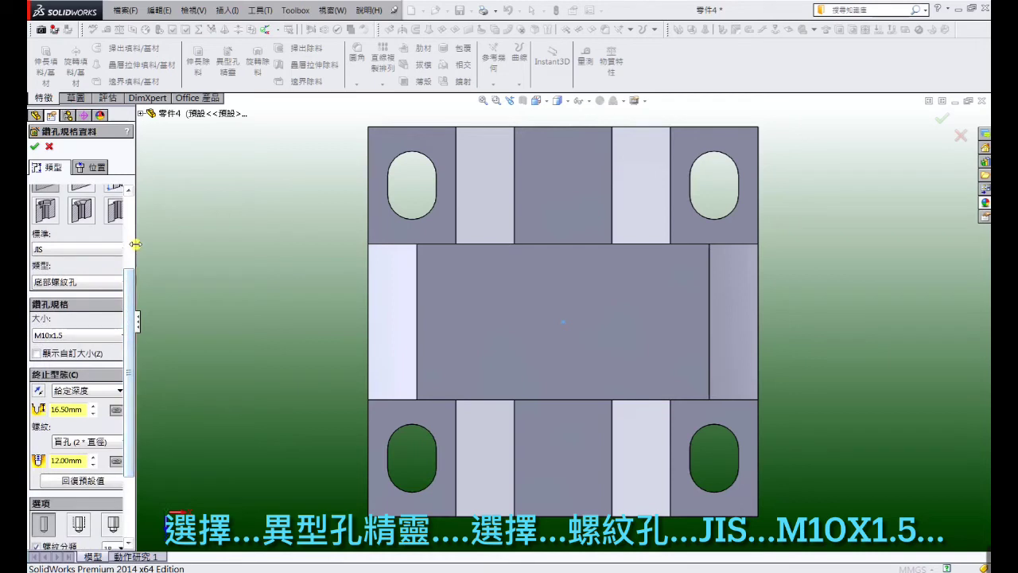
drag(135, 275, 167, 248)
text(15)
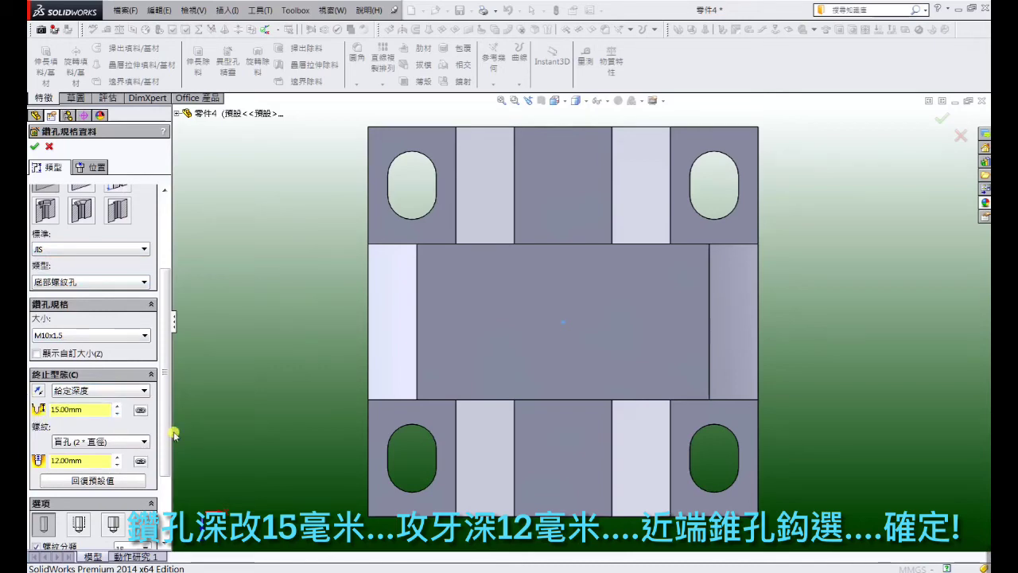
scroll(119, 358, down, 3)
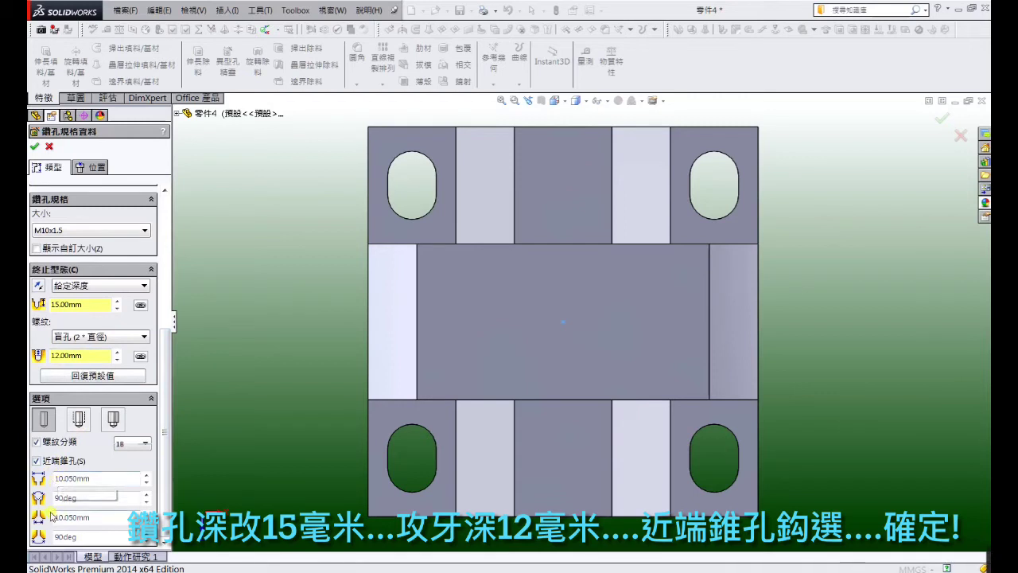
click(96, 167)
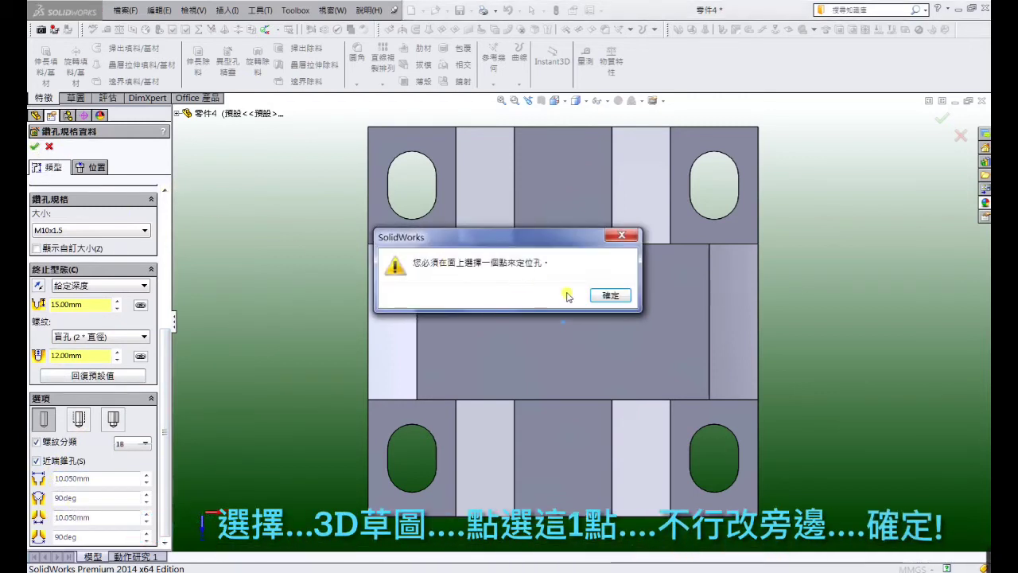
- Place the M10x1.5 hole point on the top face using a 3D sketch
click(609, 295)
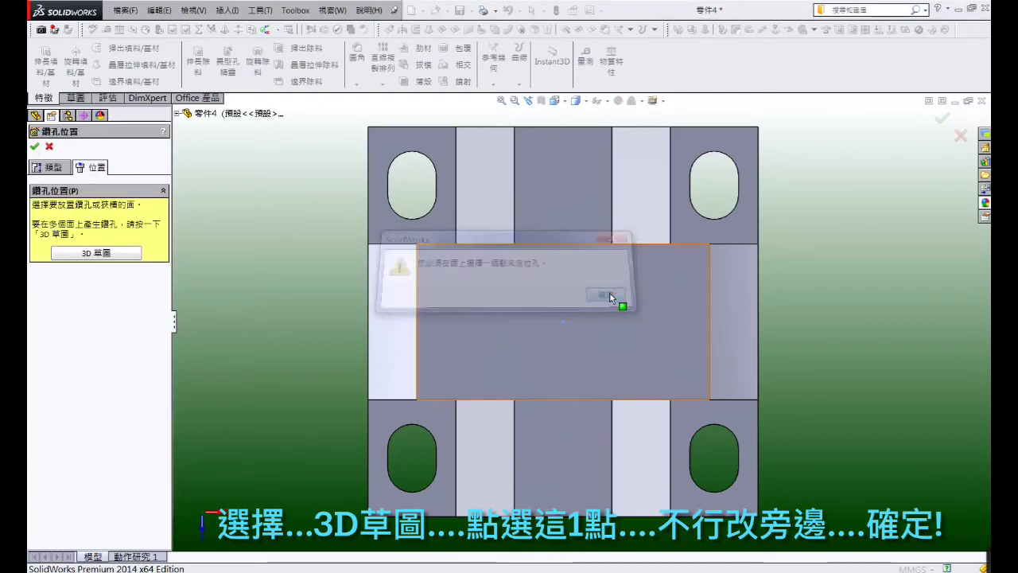
click(132, 259)
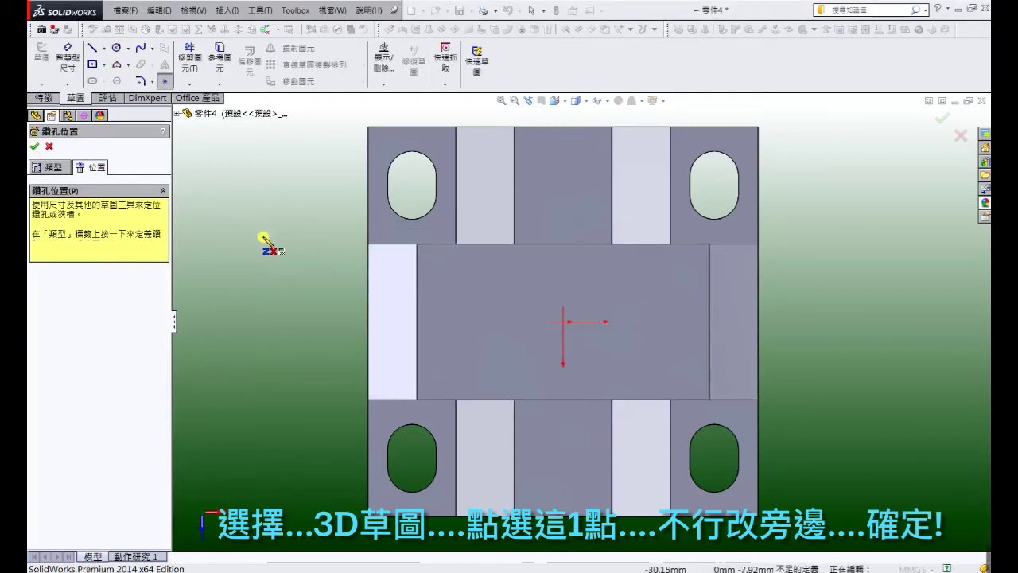
click(563, 325)
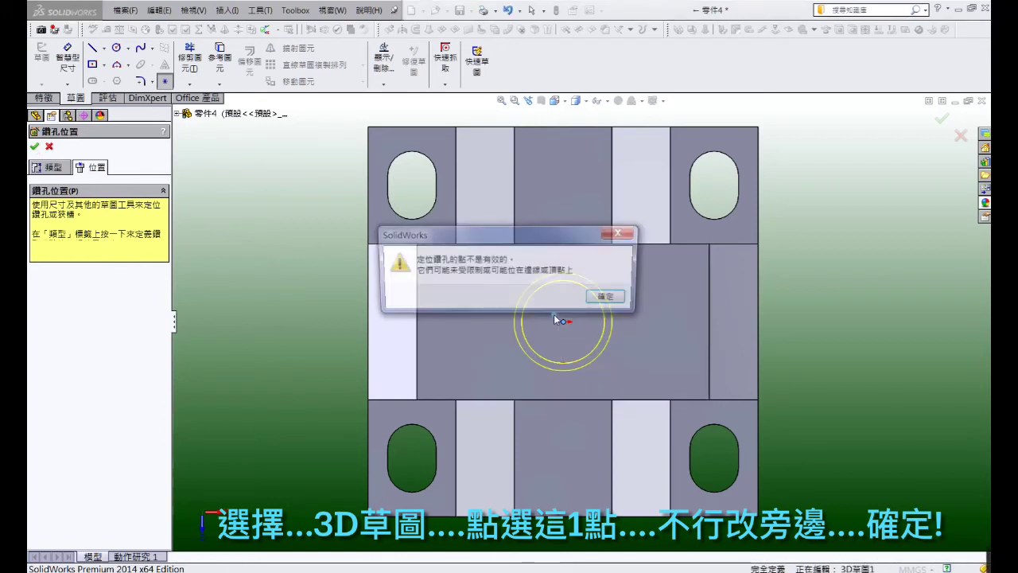
click(609, 298)
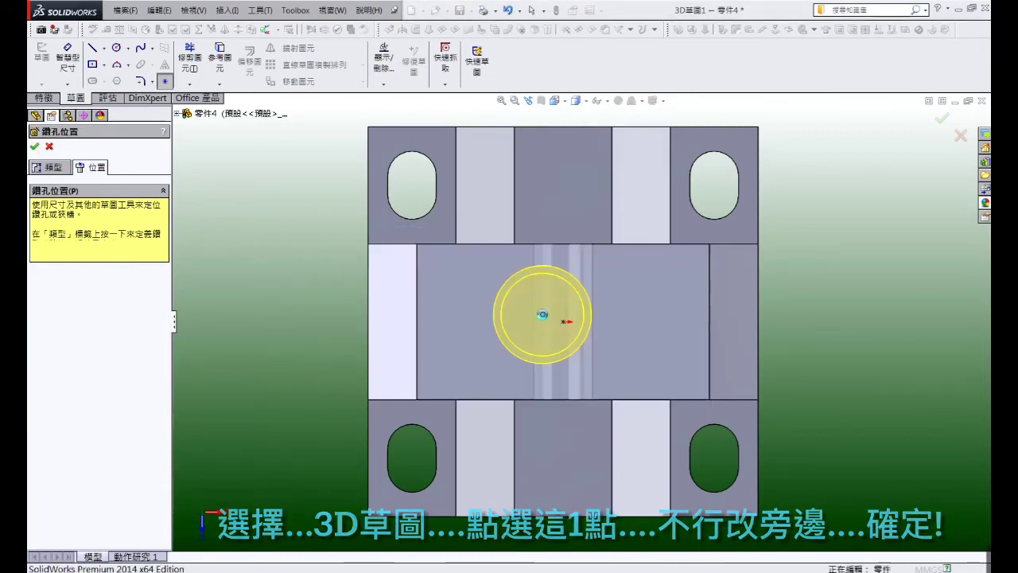
key(Return)
- Edit 3D草圖1 so the hole point is coincident with the top-face centre point
click(68, 330)
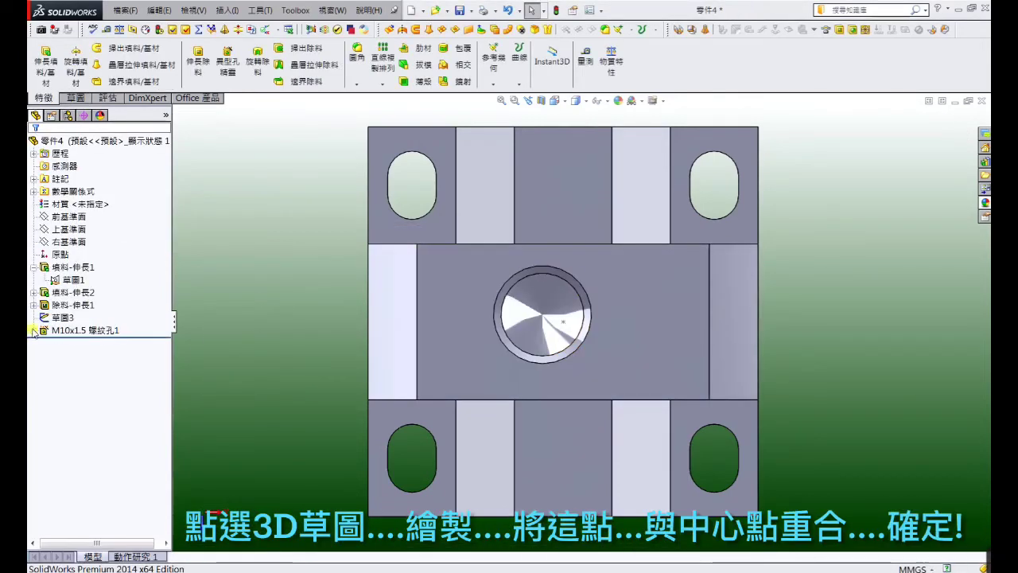
click(33, 331)
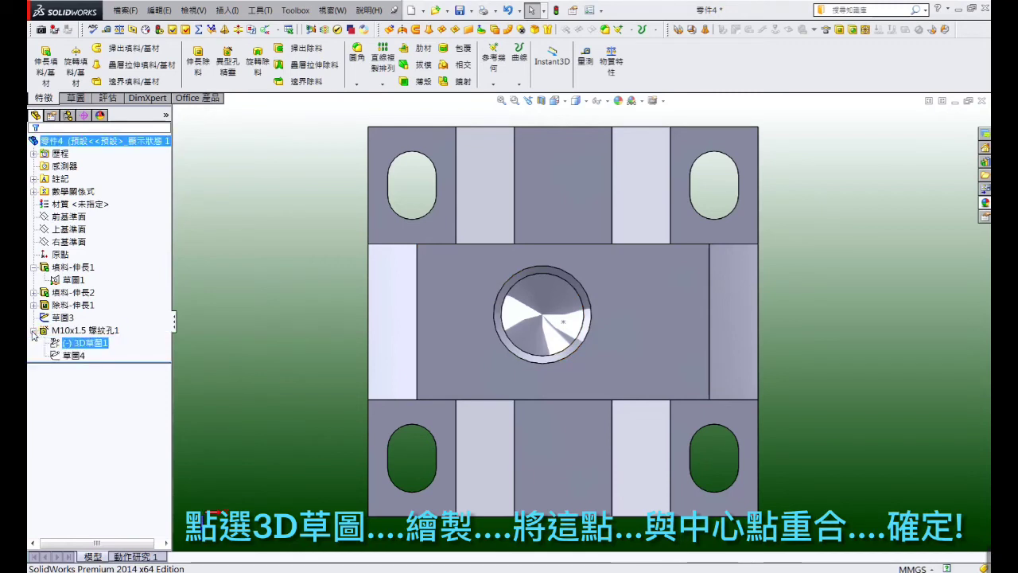
click(83, 344)
click(90, 322)
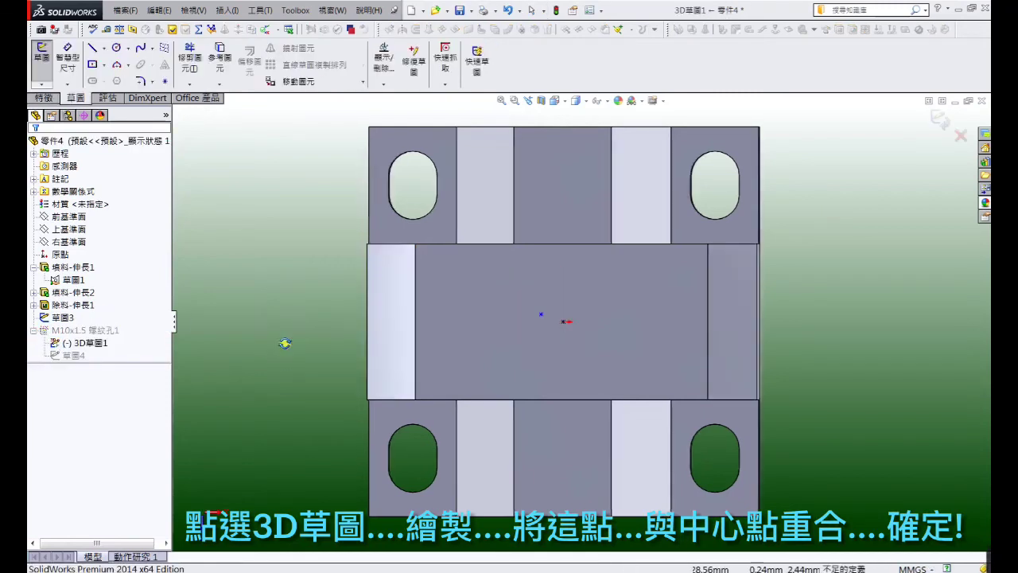
scroll(549, 238, down, 4)
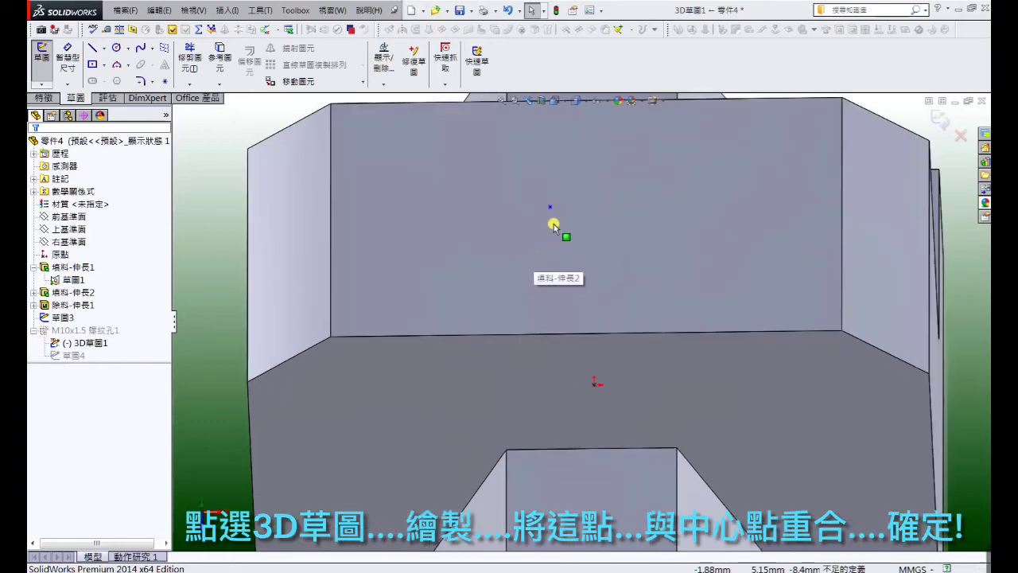
click(551, 207)
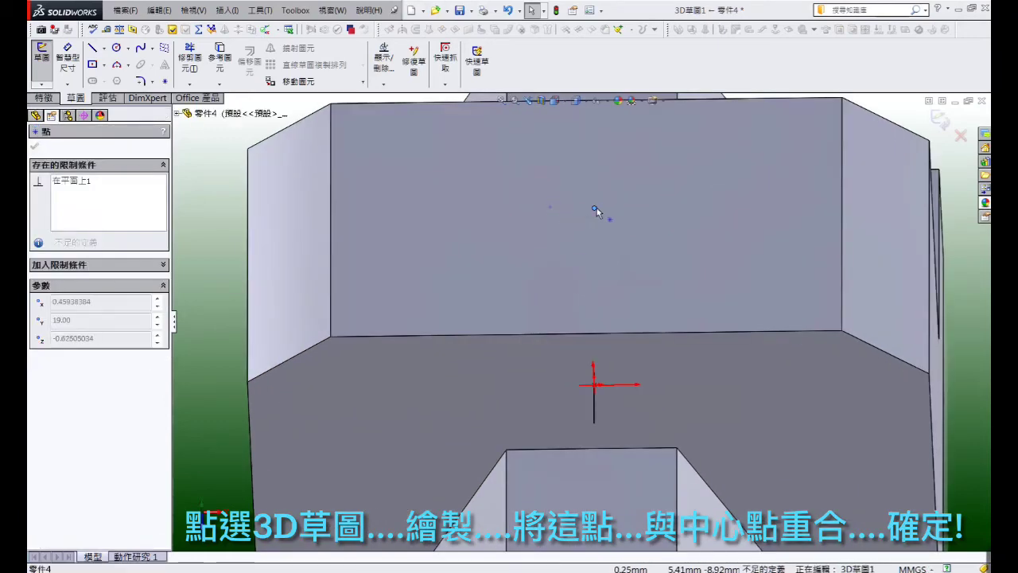
click(594, 213)
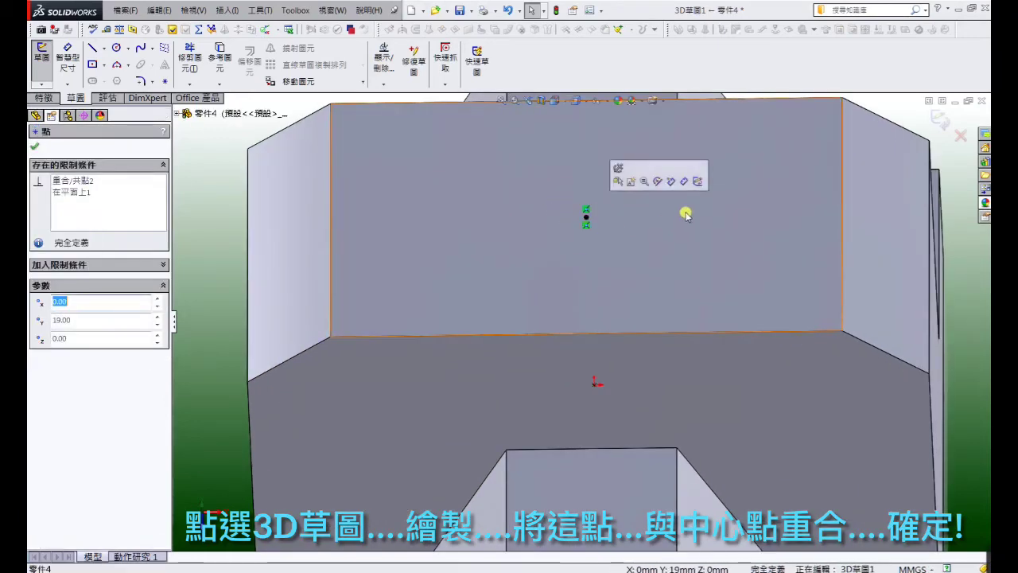
click(940, 120)
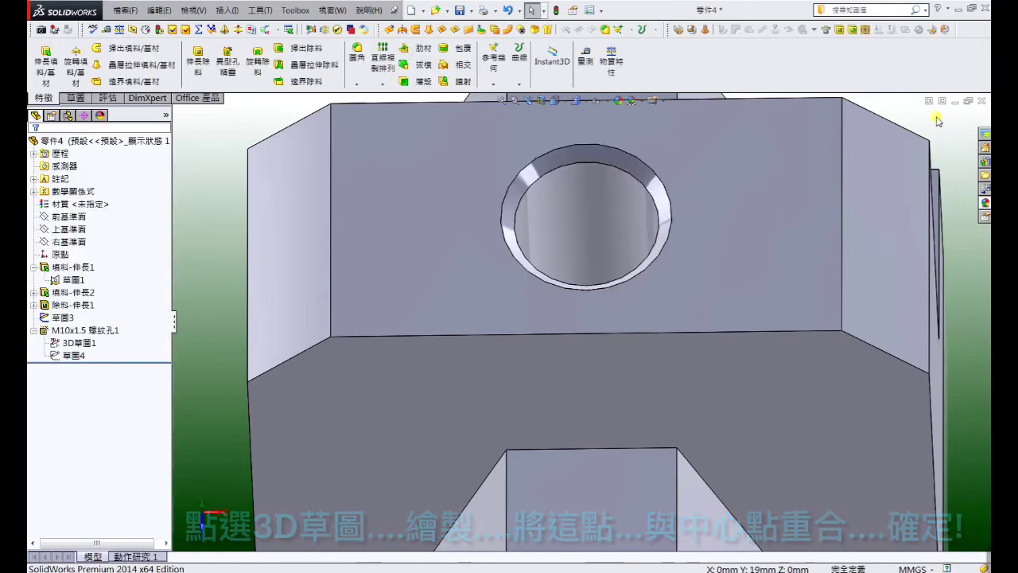
key(ctrl+7)
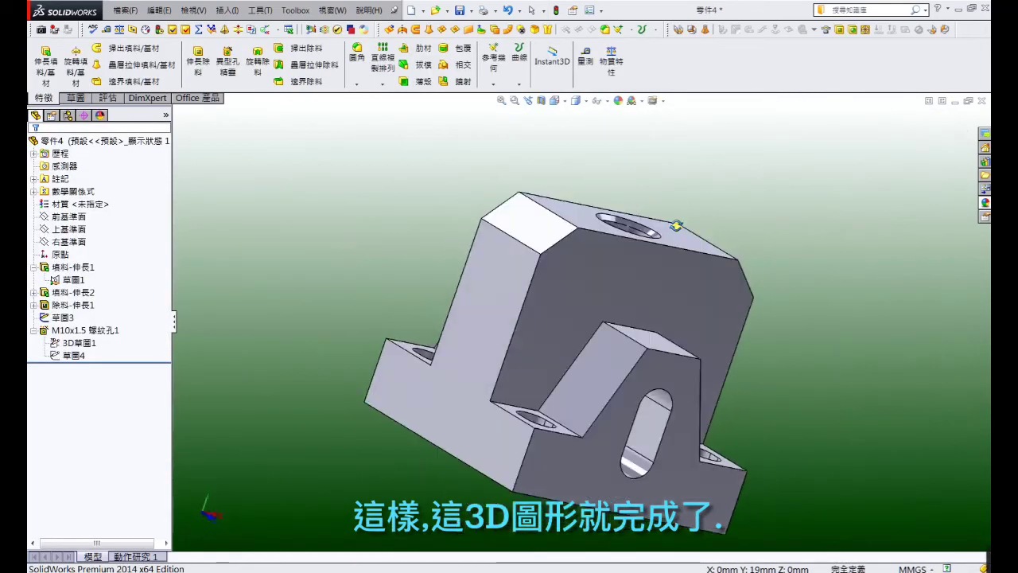
- Apply the blue appearance swatch to the whole bracket part
middle_drag(619, 232, 599, 381)
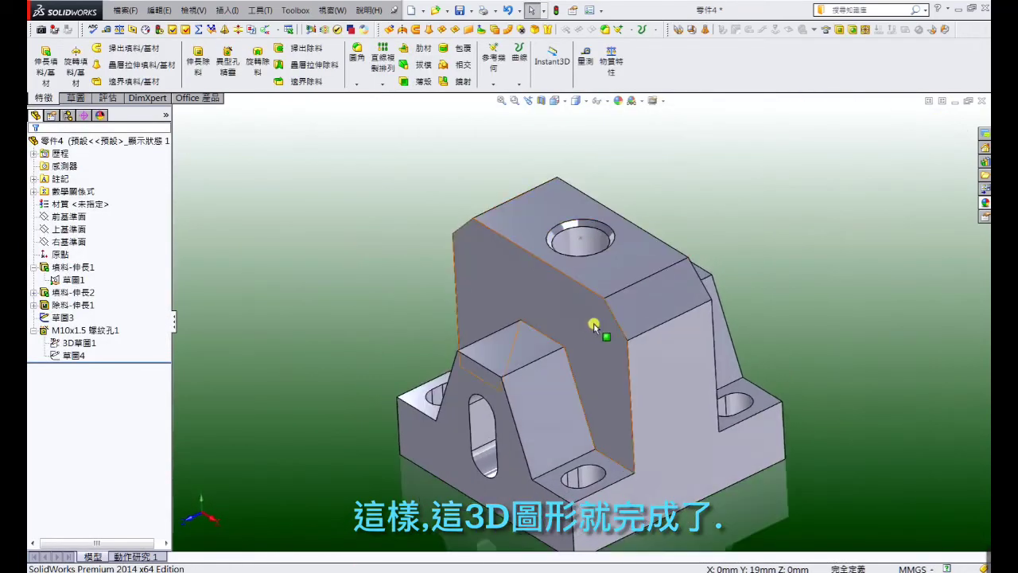
scroll(599, 381, down, 2)
scroll(600, 379, down, 2)
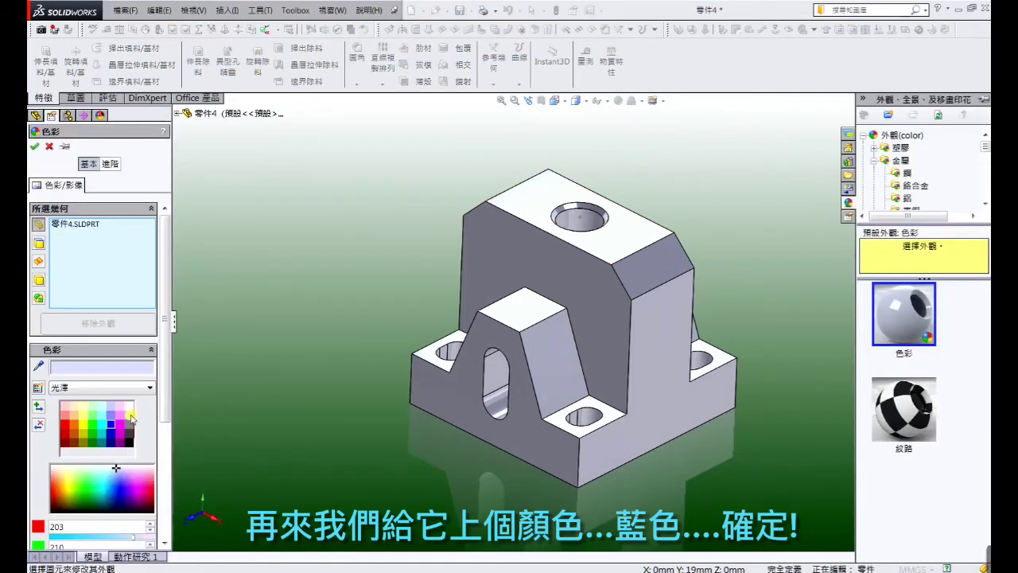
click(110, 427)
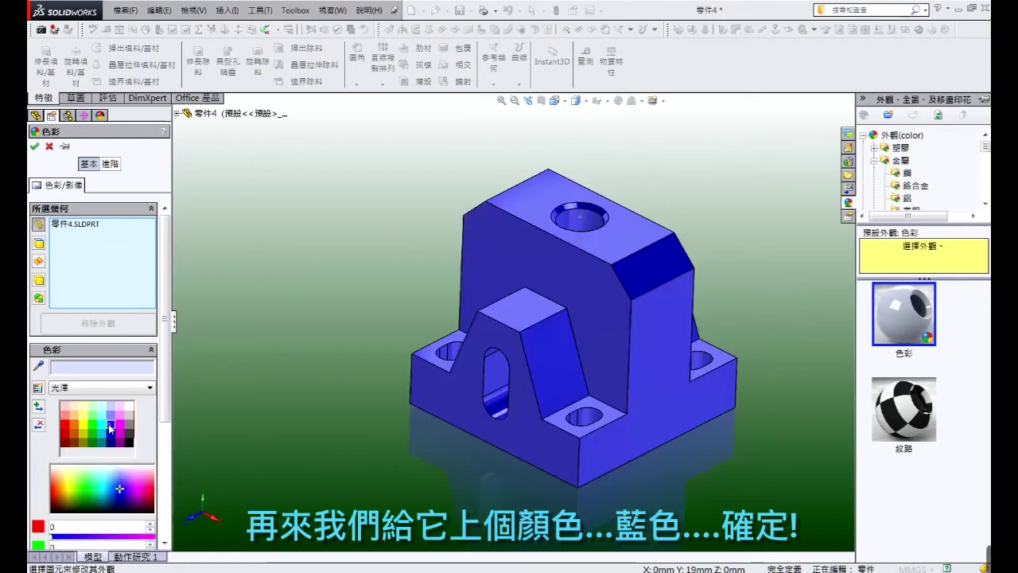
click(33, 147)
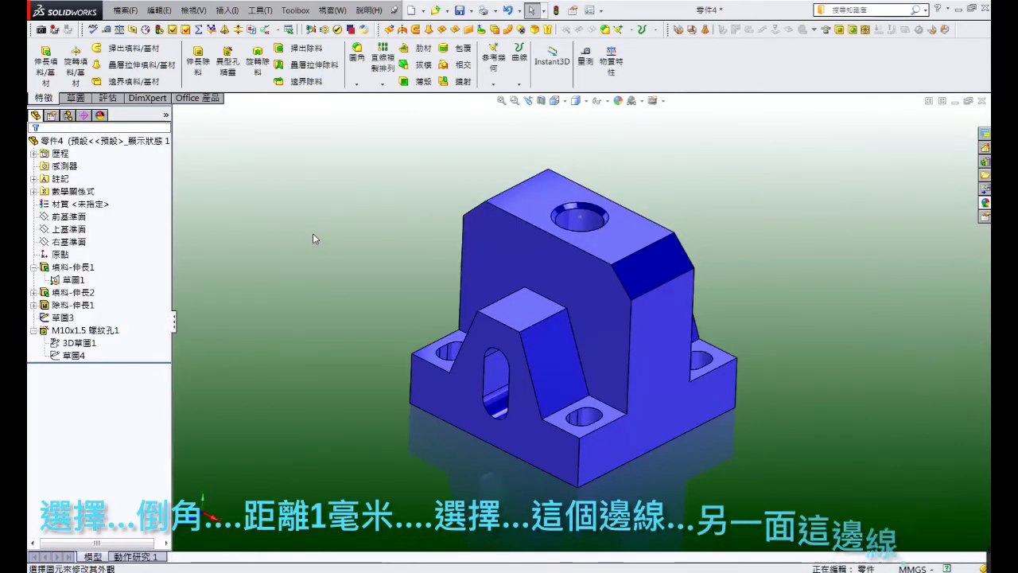
- Add Chamfer1 at 1 mm × 45° to the slot edge on both front and back faces
click(356, 84)
click(370, 111)
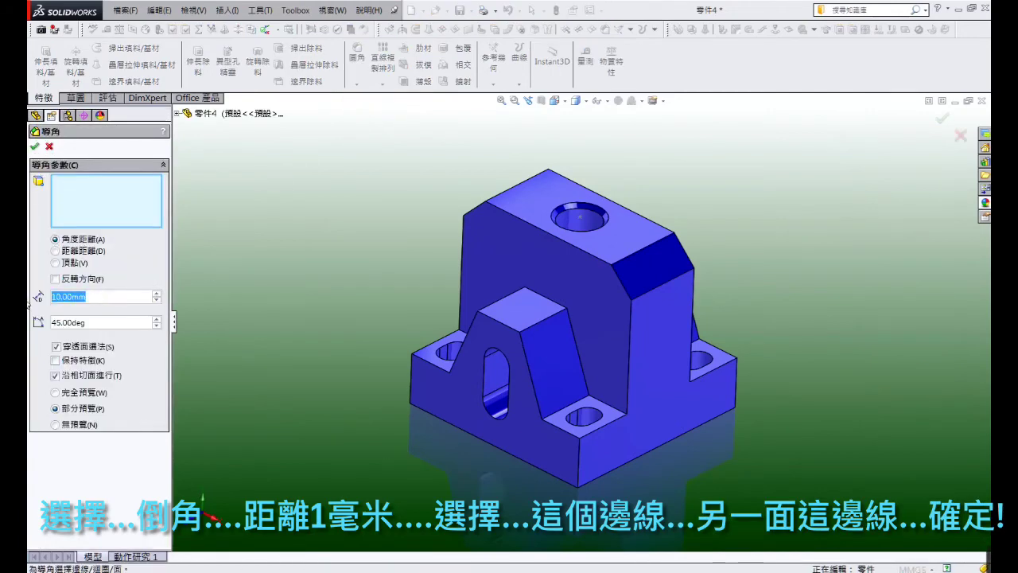
text(1)
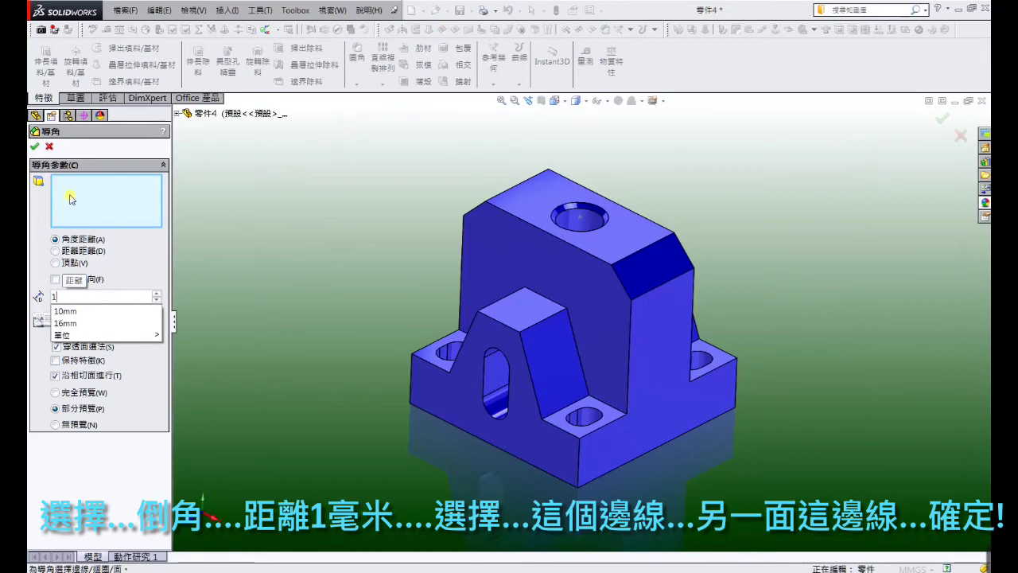
click(70, 194)
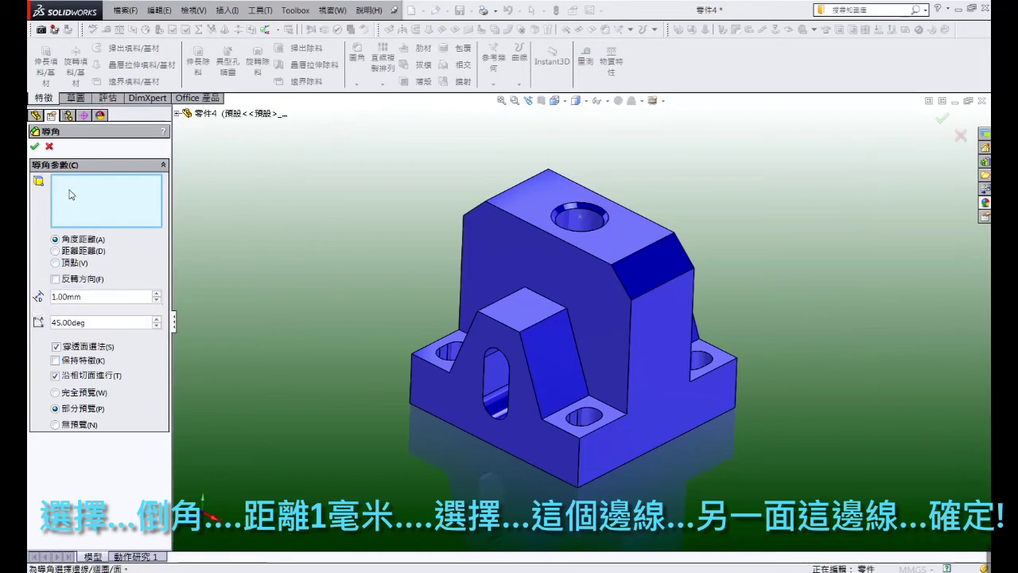
click(485, 373)
middle_drag(739, 338, 671, 332)
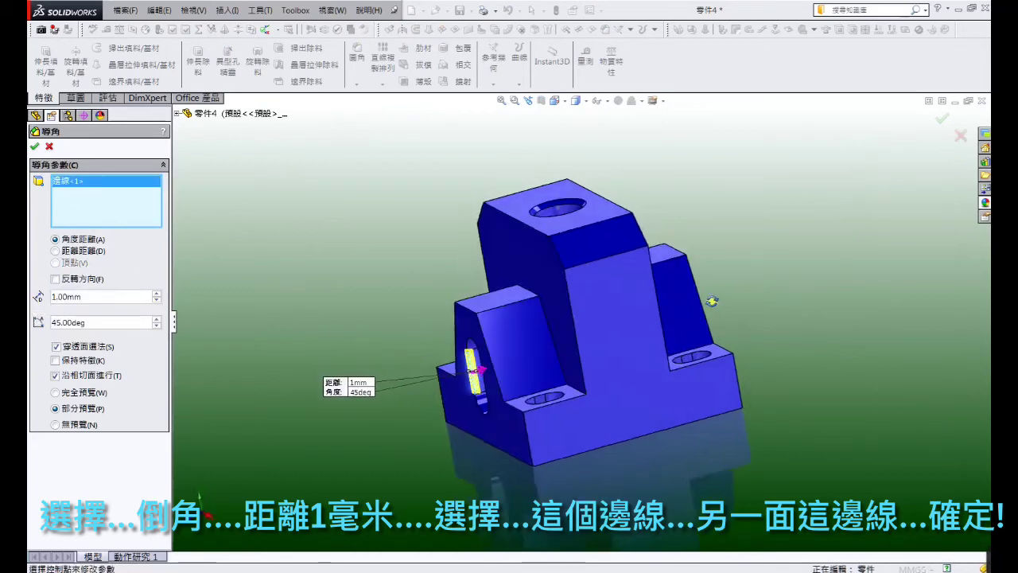
click(695, 306)
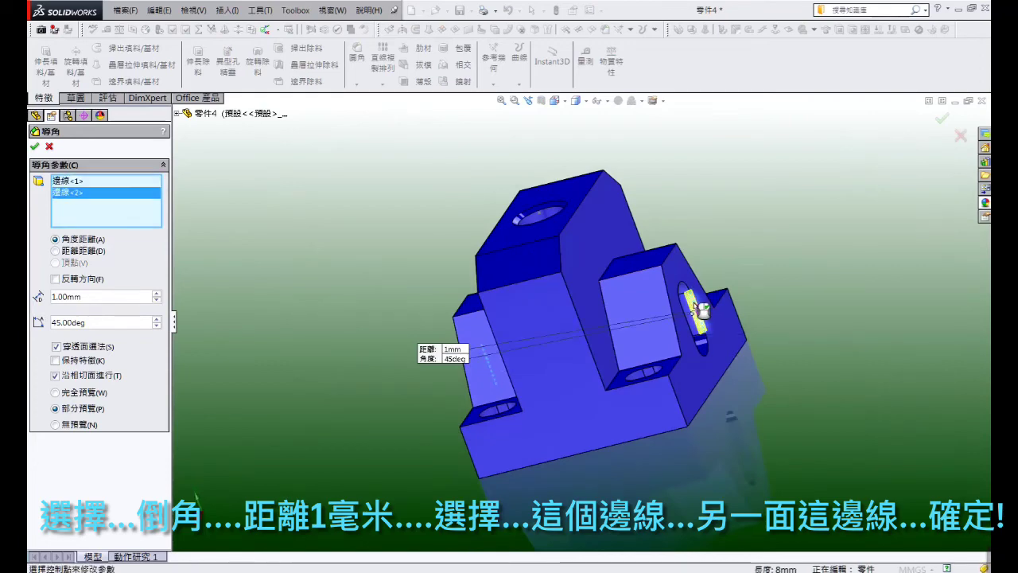
click(35, 147)
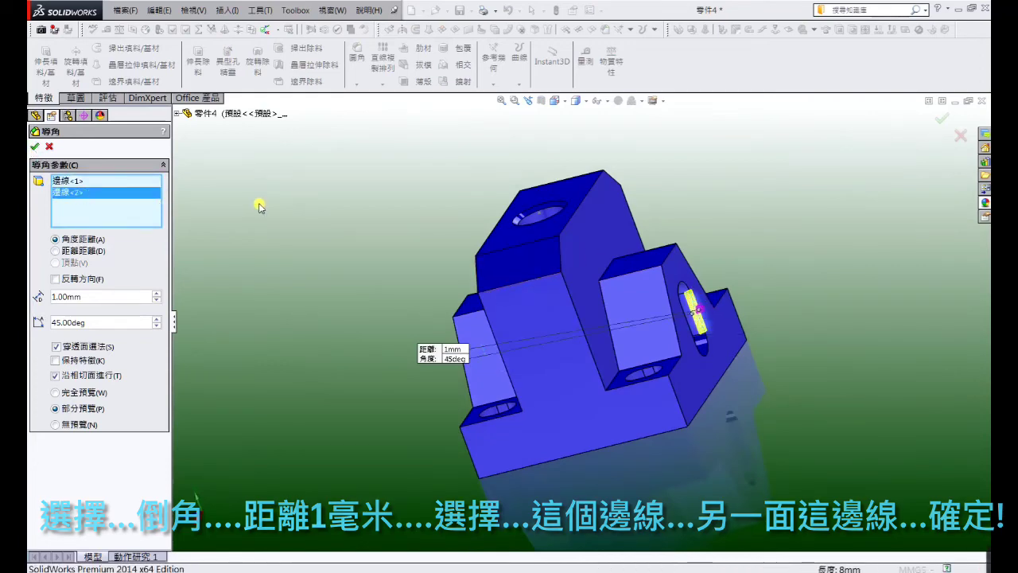
mouse_move(250, 204)
middle_down()
mouse_move(331, 260)
mouse_move(339, 288)
middle_up()
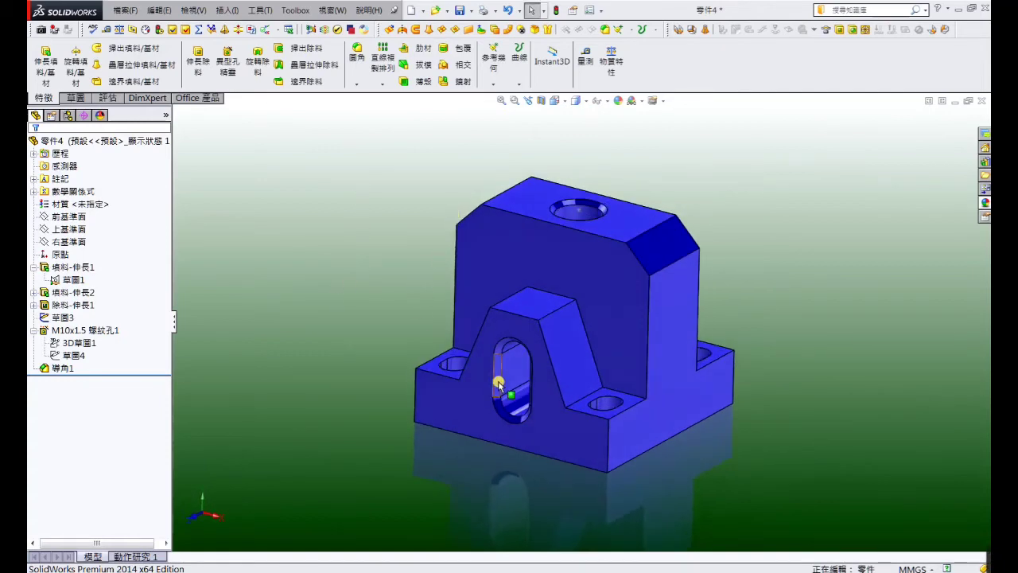
- Start a face appearance on the slot's inner face and choose white
scroll(497, 383, down, 3)
click(548, 355)
right_click(547, 225)
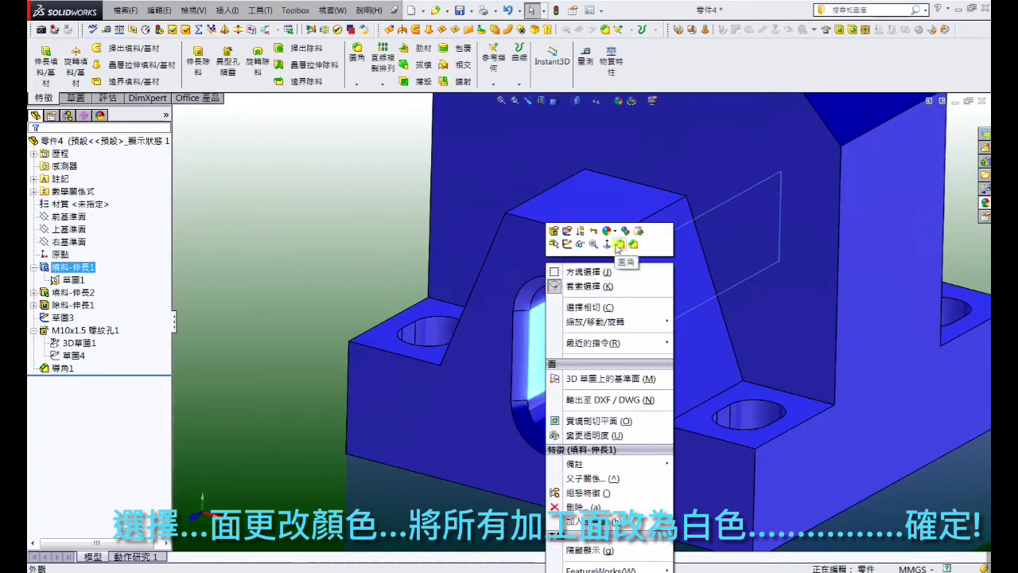
click(617, 233)
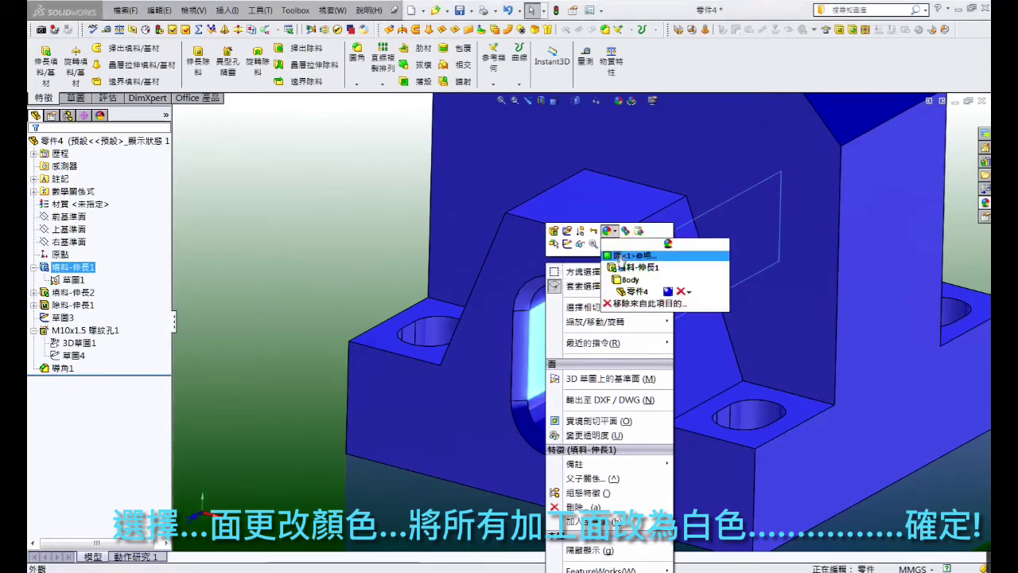
click(620, 256)
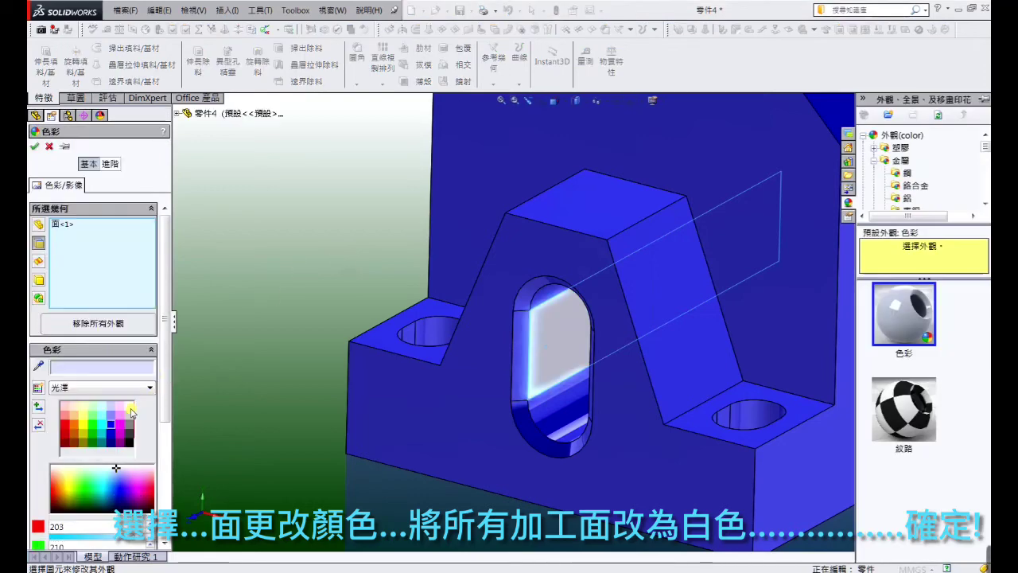
click(131, 408)
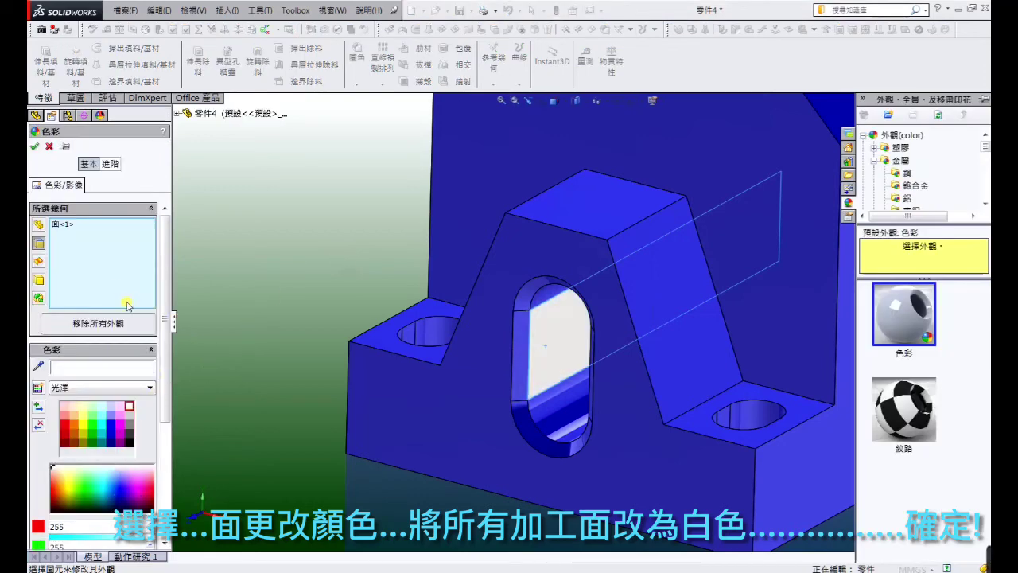
- Add the slot's upper, inner, lower, rounded and right faces to the white recolour
click(536, 302)
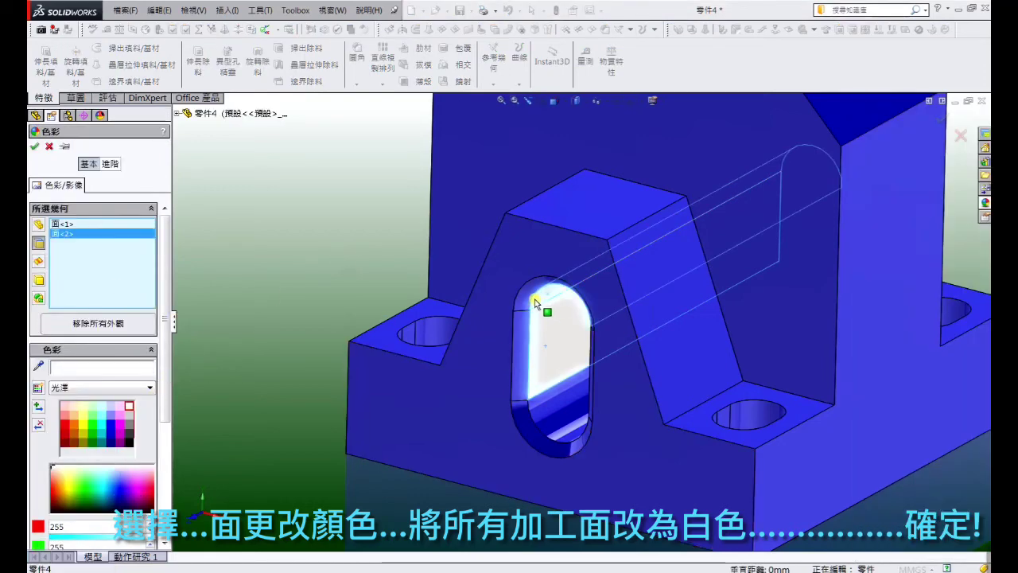
click(533, 318)
click(532, 405)
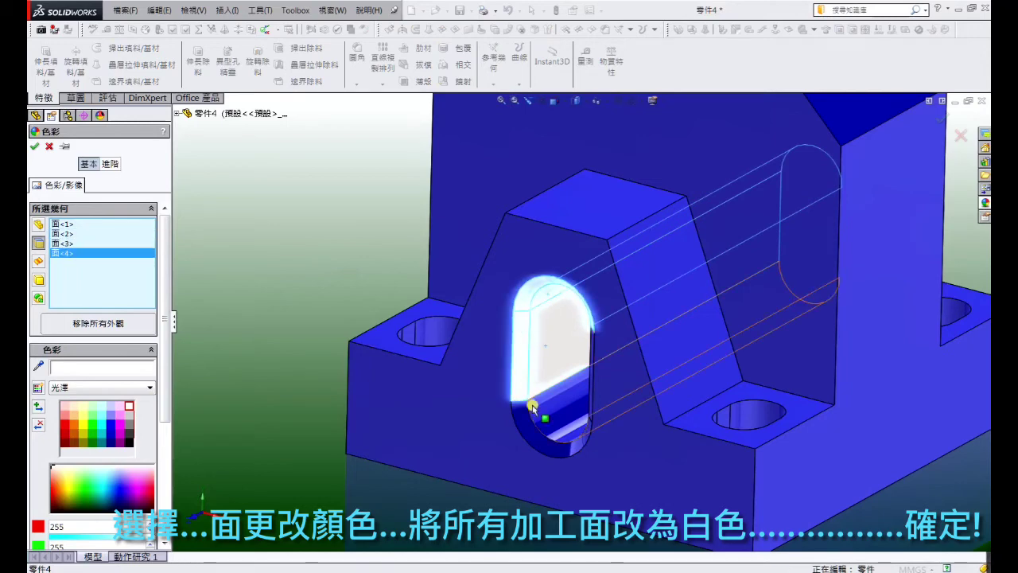
click(541, 422)
click(531, 427)
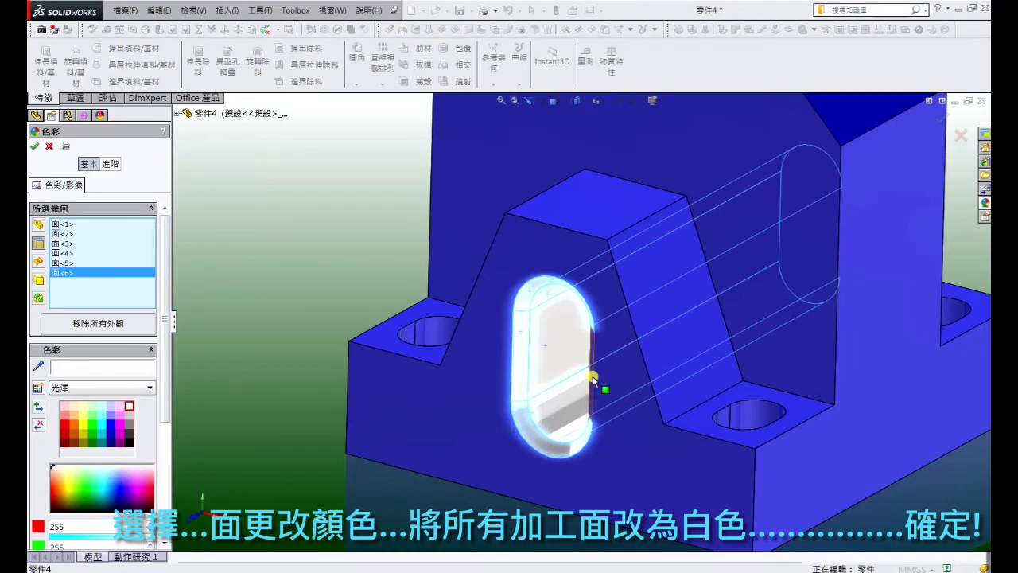
click(593, 382)
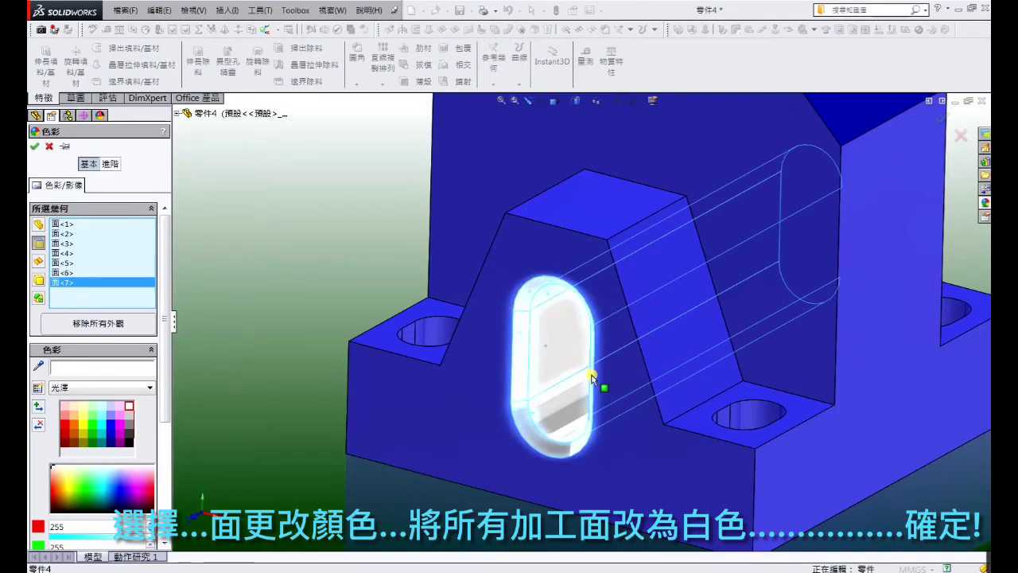
- Add the left and right-front bolt holes' inner faces to the recolour
click(430, 338)
click(407, 337)
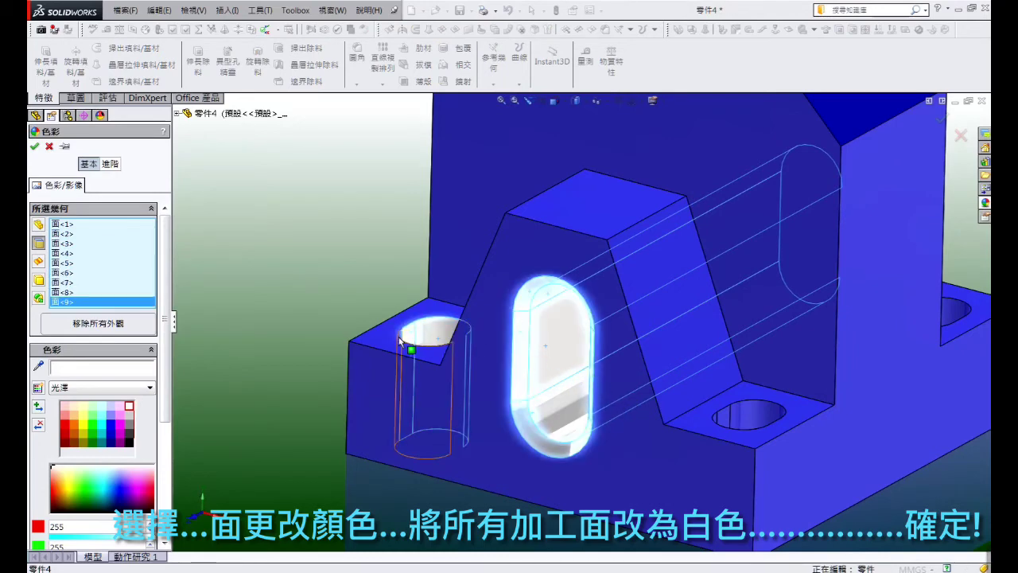
click(747, 414)
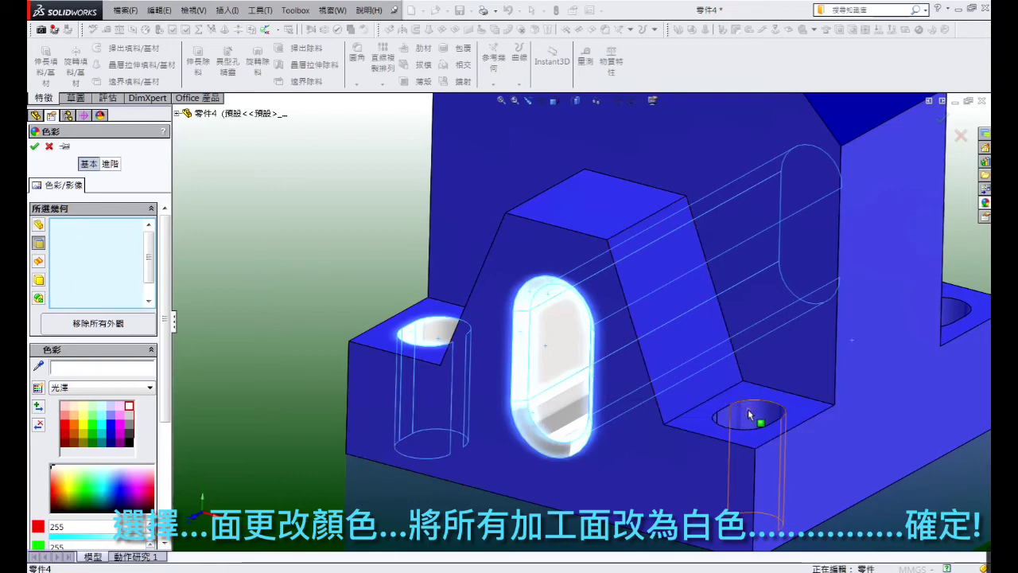
click(747, 414)
click(723, 420)
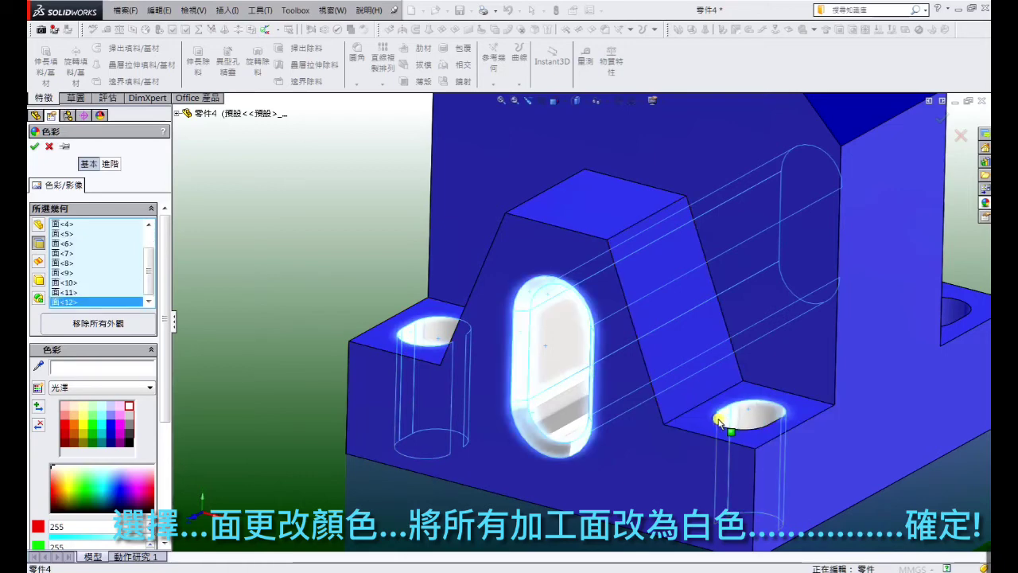
click(719, 422)
- Add the underside holes, middle slot's right face and large hole's face from below
mouse_move(761, 416)
middle_down()
mouse_move(793, 452)
mouse_move(800, 513)
middle_up()
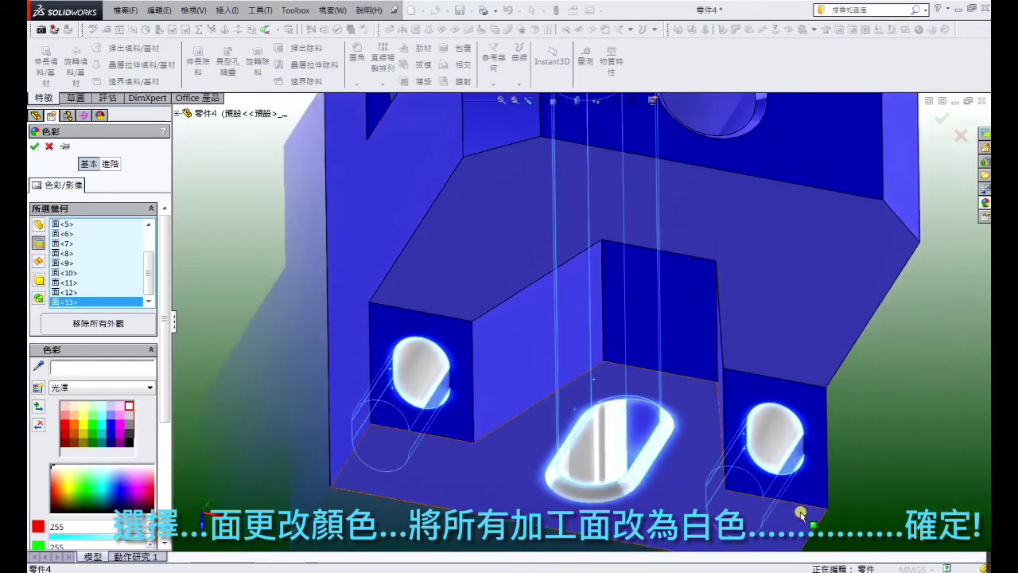
click(798, 465)
click(641, 427)
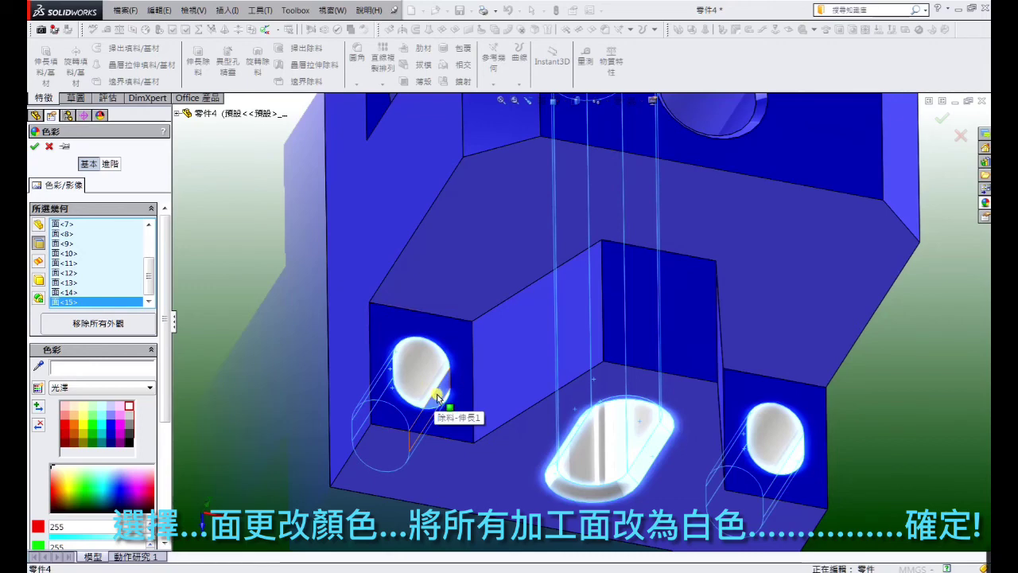
click(437, 396)
scroll(517, 350, up, 5)
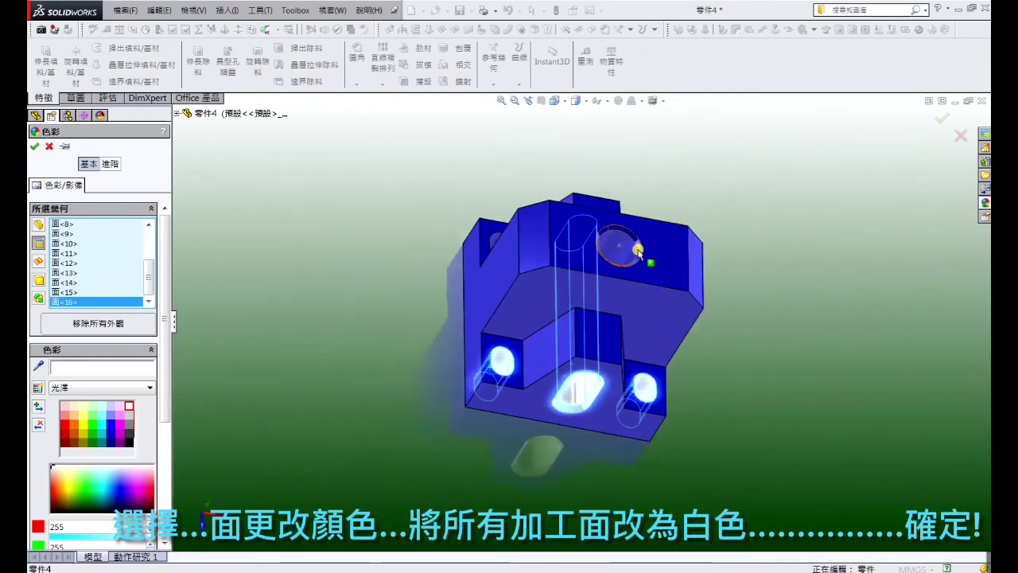
scroll(637, 252, down, 3)
click(625, 252)
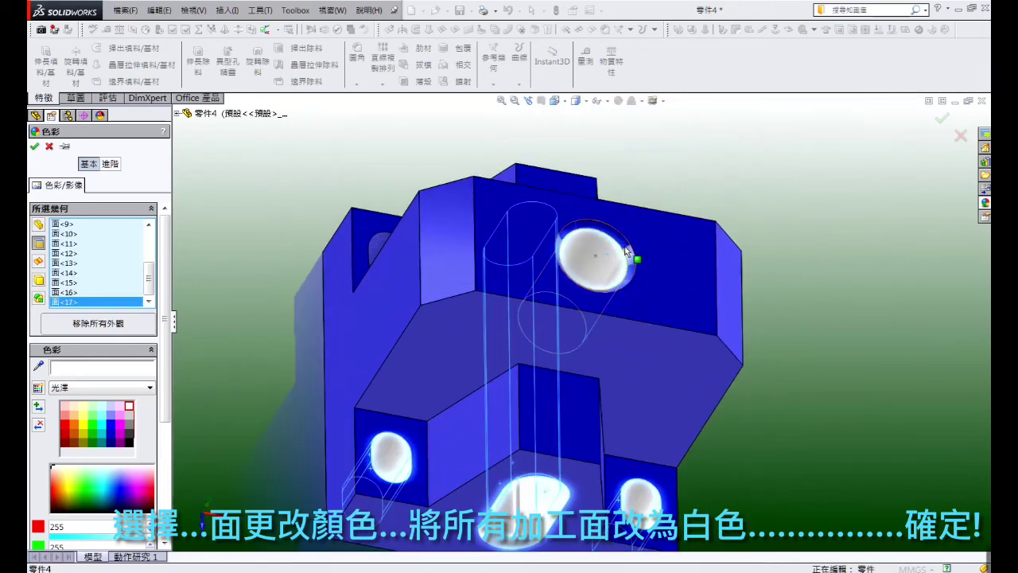
click(625, 252)
middle_drag(625, 252, 602, 304)
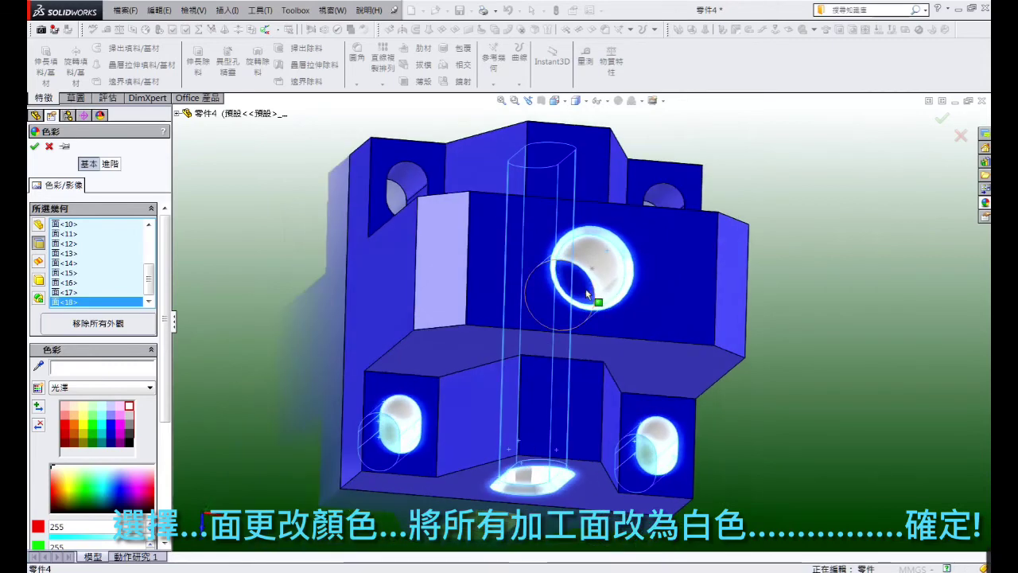
key(Escape)
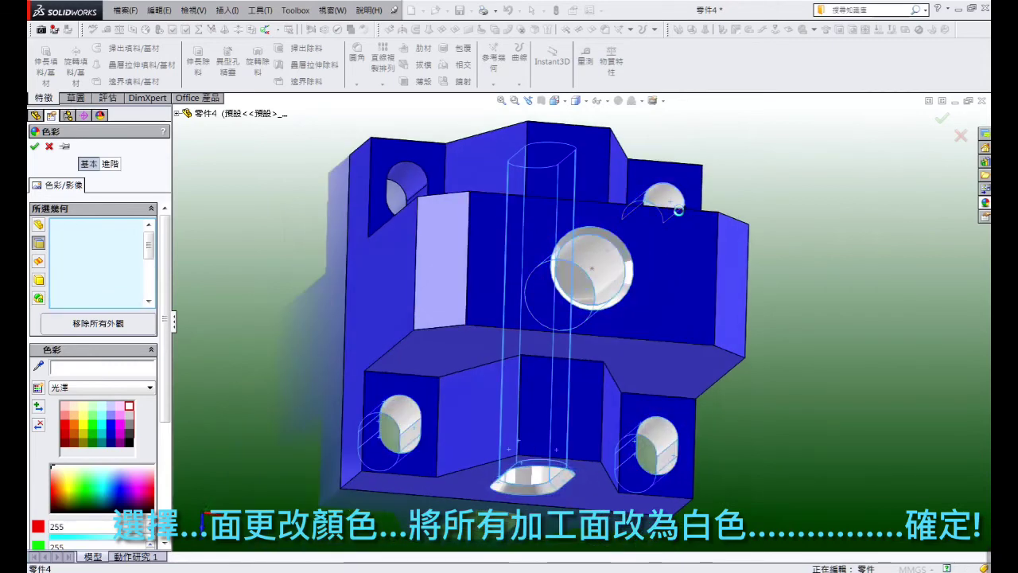
- Add the upper-right and upper-left slots' faces to the recolour
mouse_move(677, 210)
middle_down()
mouse_move(663, 232)
mouse_move(677, 220)
middle_up()
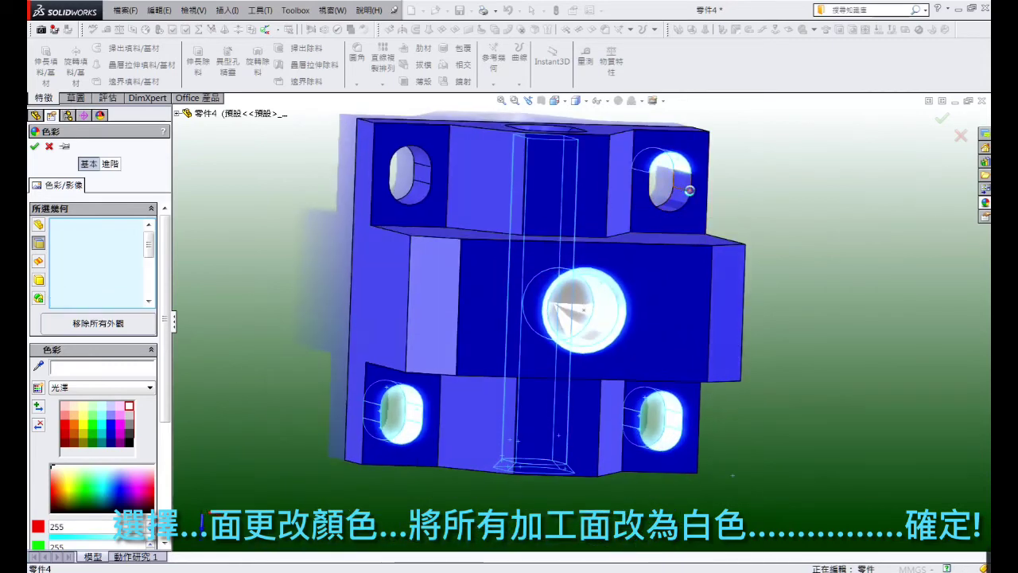
click(689, 190)
click(676, 195)
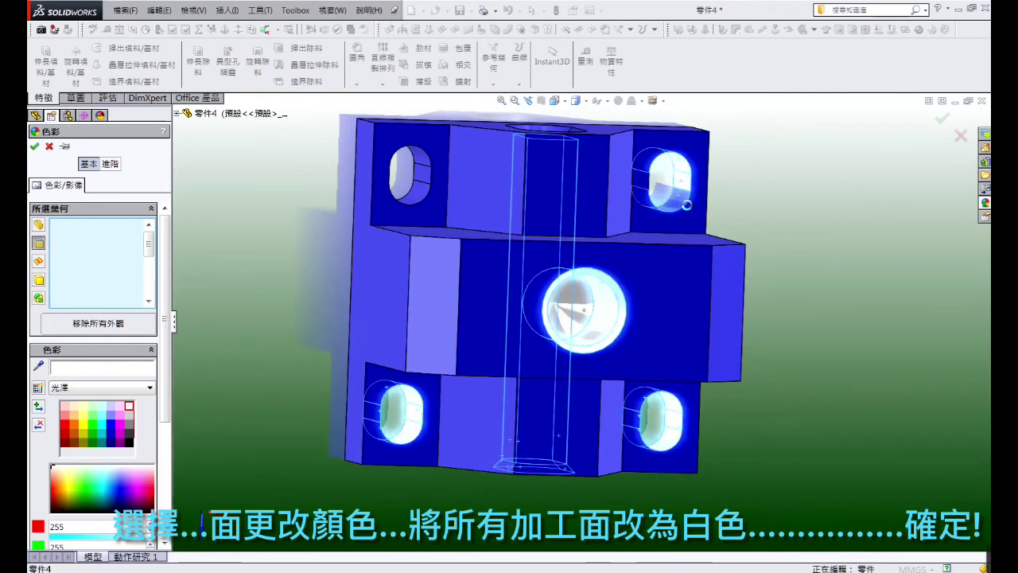
click(421, 155)
click(426, 182)
click(420, 197)
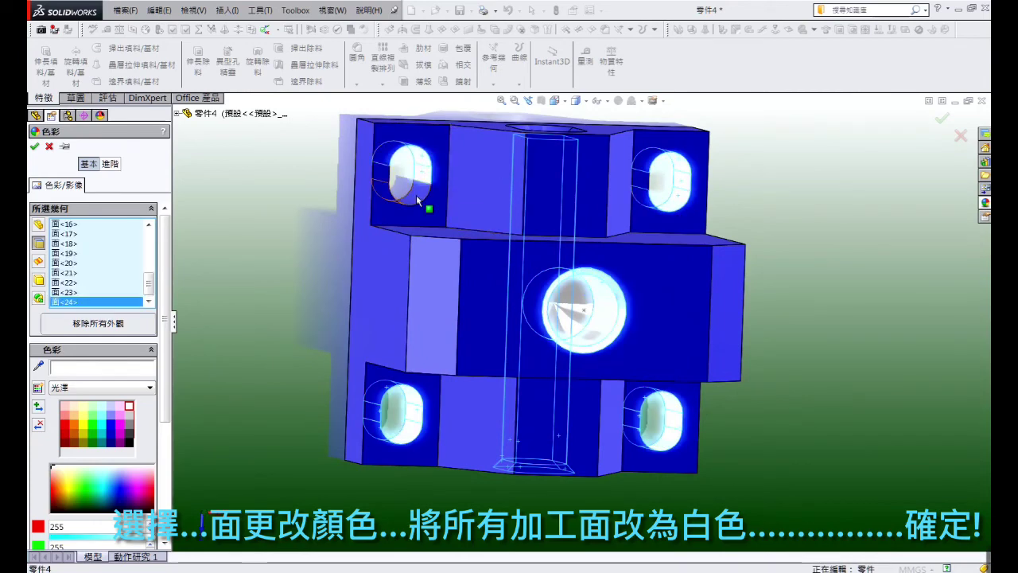
mouse_move(473, 193)
middle_down()
mouse_move(390, 180)
mouse_move(421, 195)
mouse_move(438, 186)
middle_up()
click(467, 171)
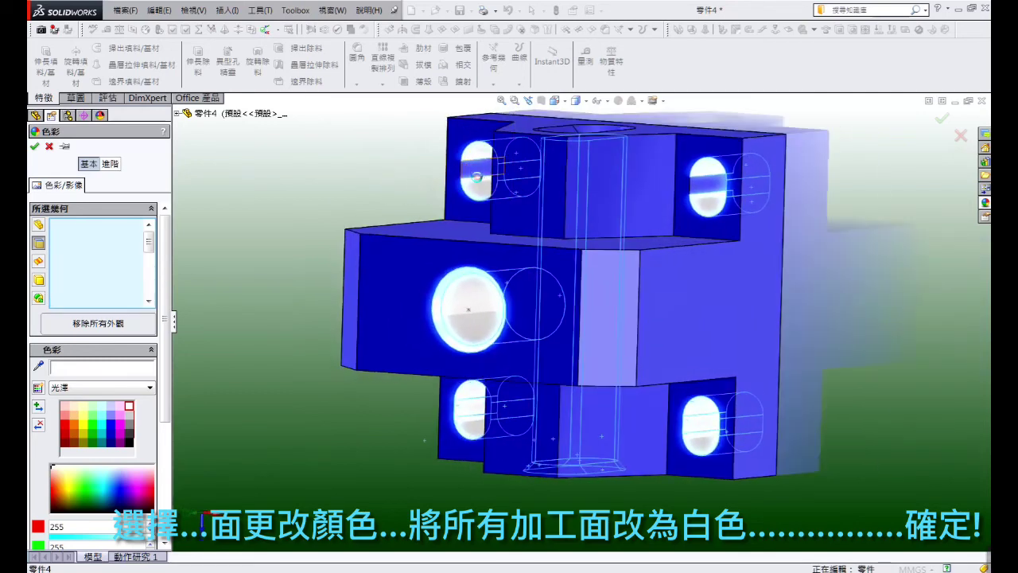
click(713, 188)
- Add the top slot's faces, including its far end, from a top-down view
mouse_move(709, 200)
middle_down()
mouse_move(698, 245)
mouse_move(615, 159)
middle_up()
click(554, 137)
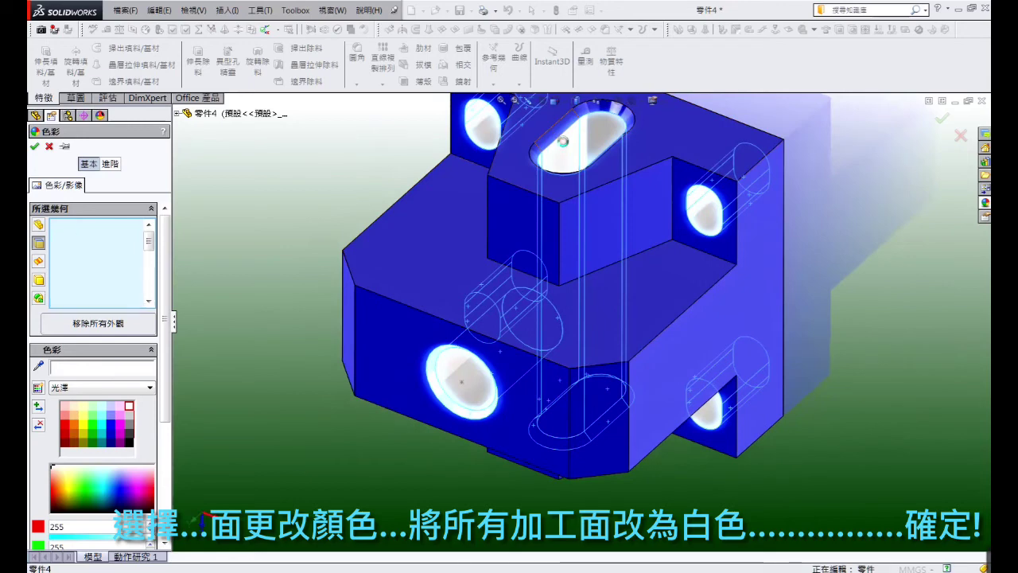
click(602, 119)
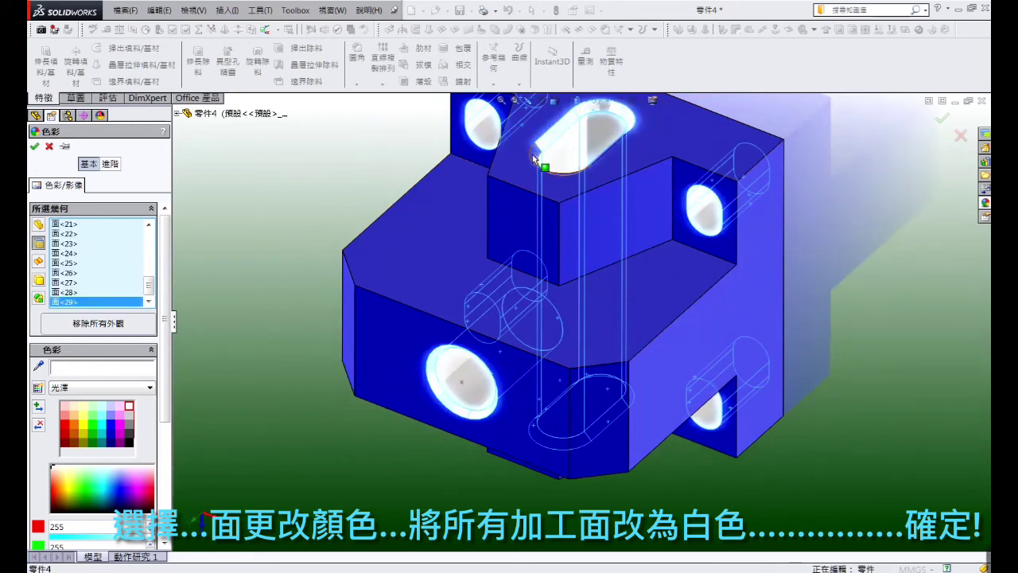
click(533, 158)
mouse_move(533, 158)
middle_down()
mouse_move(575, 163)
mouse_move(590, 187)
middle_up()
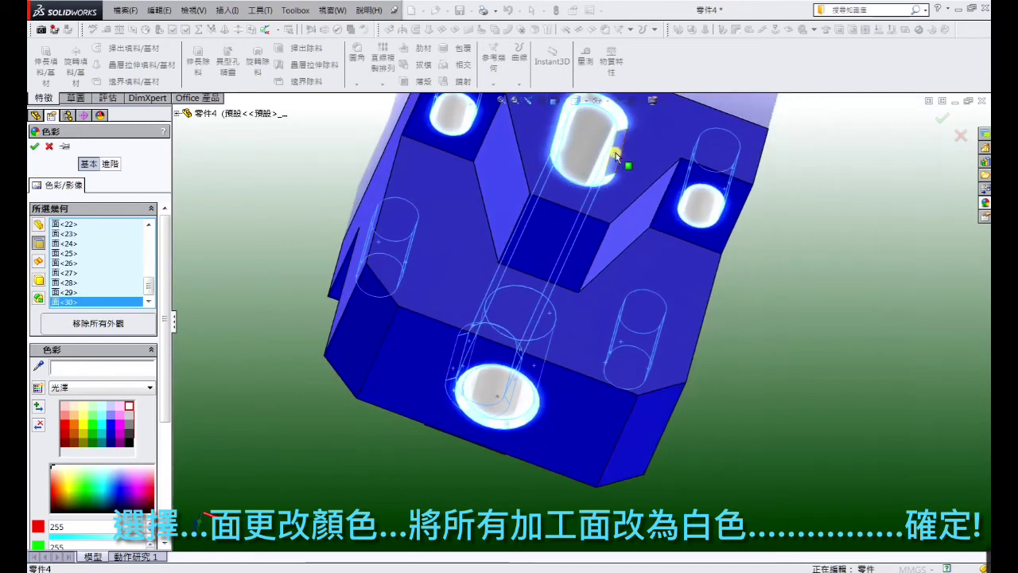
click(615, 156)
scroll(767, 246, up, 3)
scroll(739, 290, up, 2)
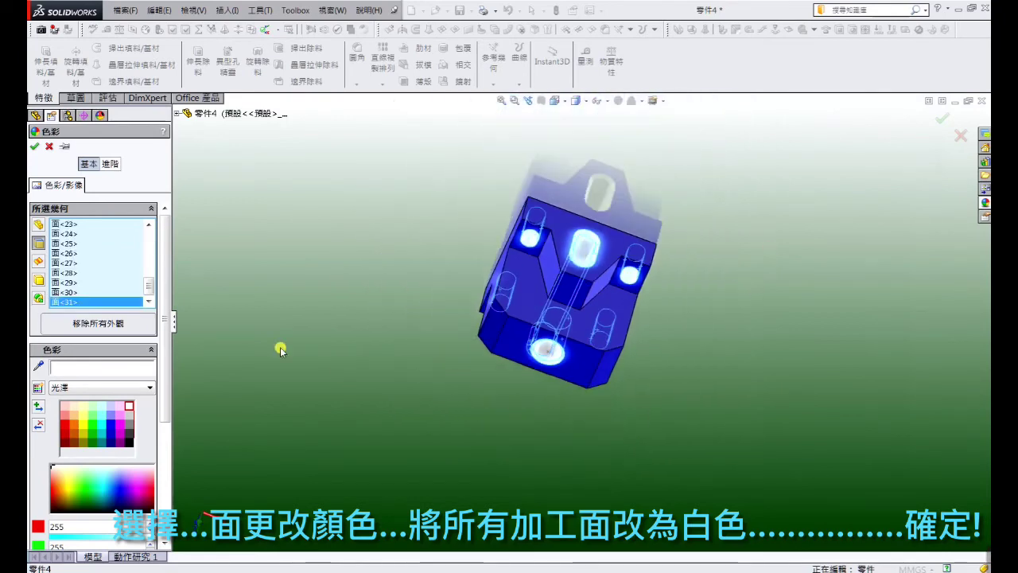
- Apply white to all gathered slot and hole faces and orbit to inspect the recoloured bracket
click(37, 147)
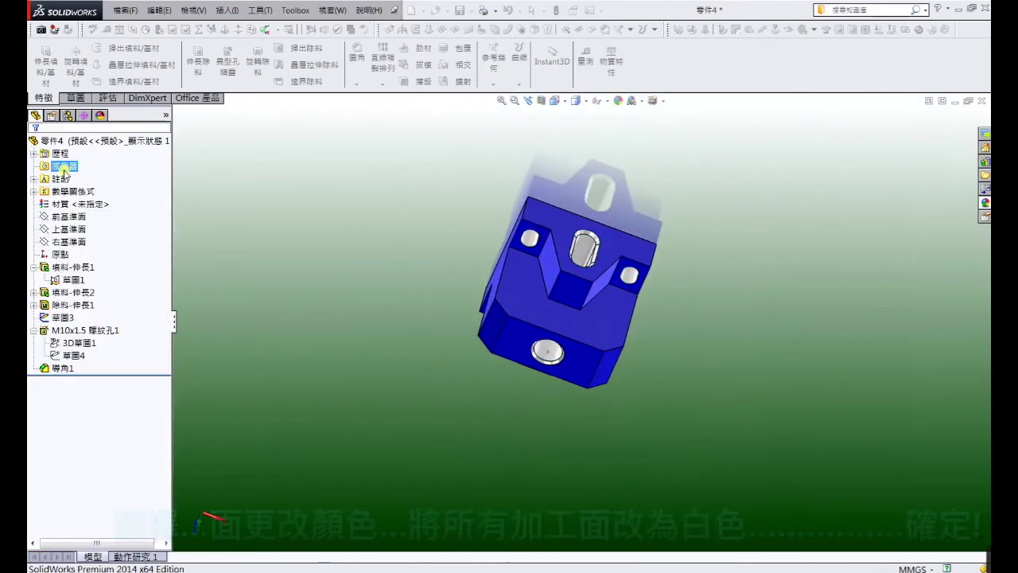
middle_drag(308, 261, 307, 112)
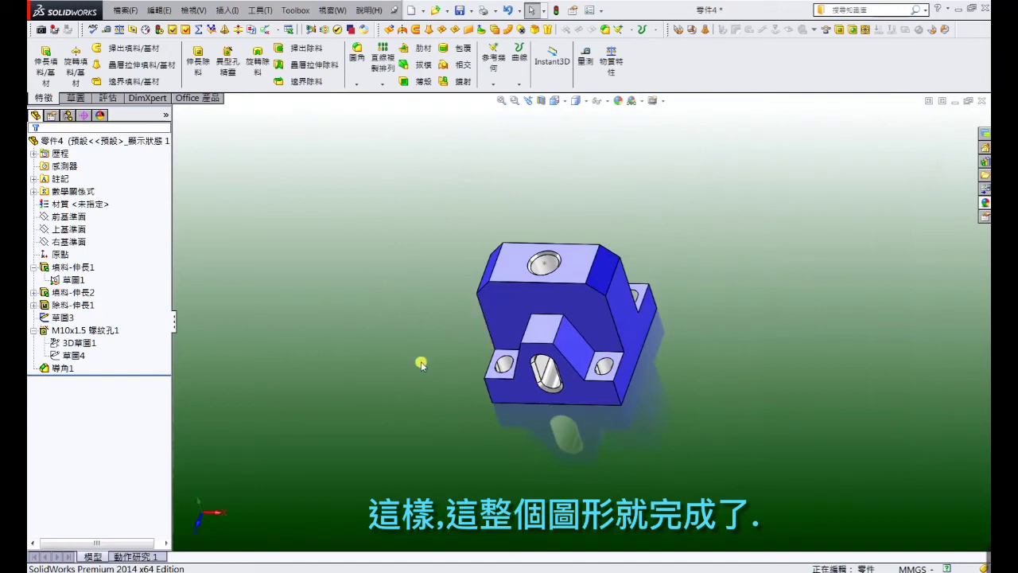
mouse_move(421, 363)
middle_down()
mouse_move(375, 291)
mouse_move(421, 318)
mouse_move(421, 295)
mouse_move(410, 350)
mouse_move(382, 222)
middle_up()
scroll(382, 223, up, 3)
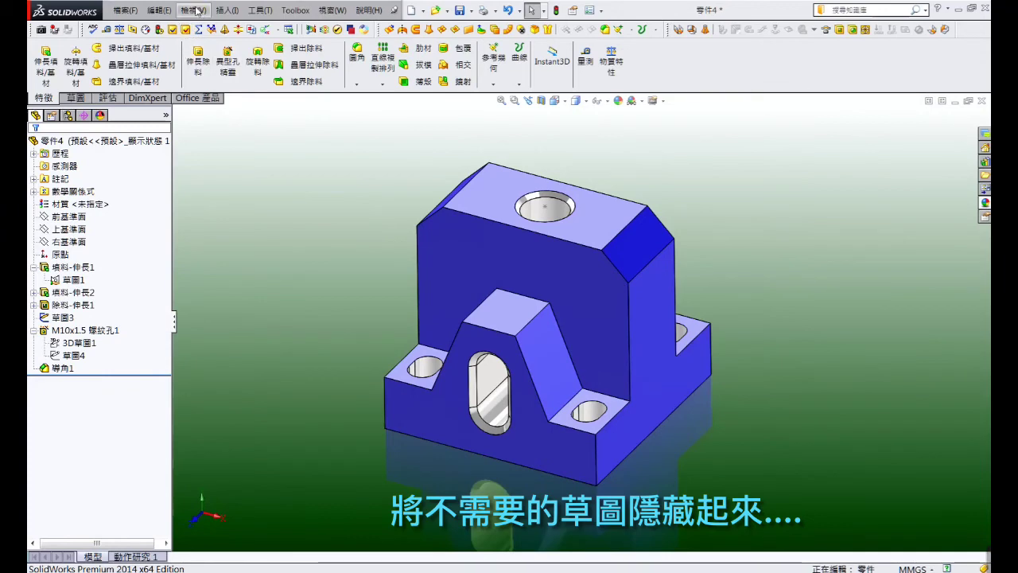
click(197, 11)
mouse_move(263, 159)
middle_down()
mouse_move(396, 197)
mouse_move(345, 252)
mouse_move(295, 249)
mouse_move(492, 249)
mouse_move(548, 279)
mouse_move(593, 209)
mouse_move(564, 294)
mouse_move(460, 316)
mouse_move(468, 352)
middle_up()
scroll(556, 318, up, 3)
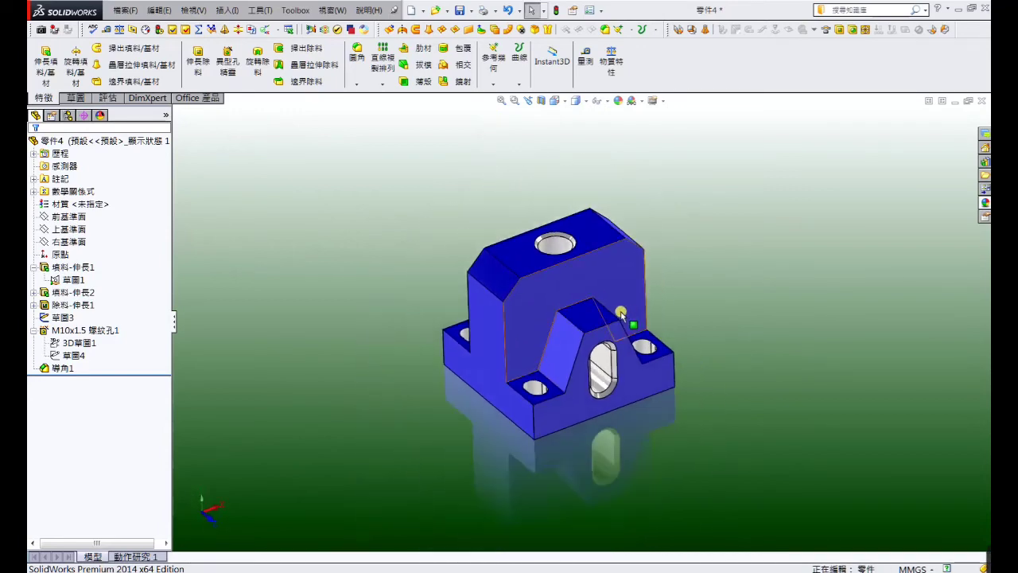
scroll(621, 312, down, 2)
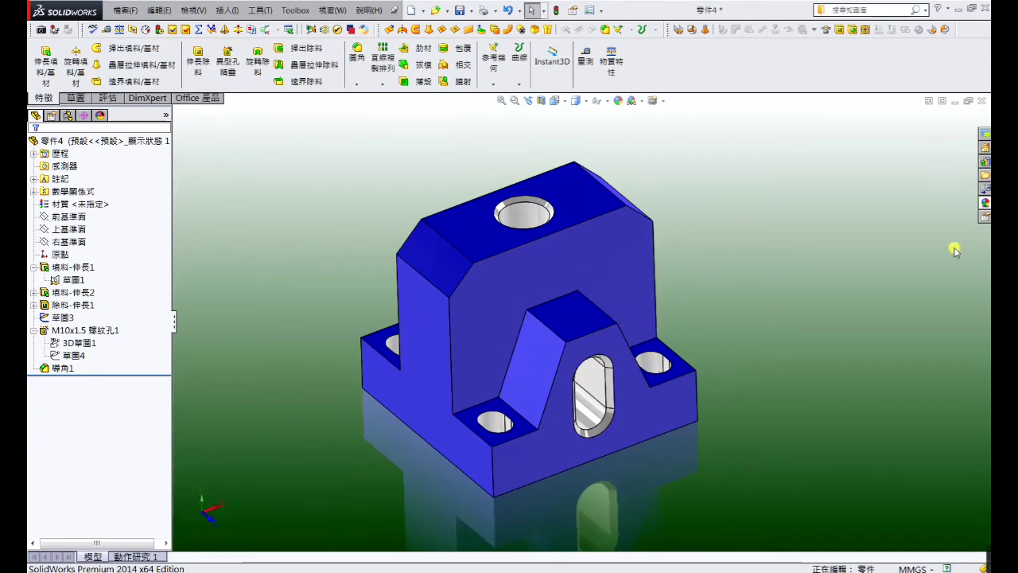
- Display the base extrusion's dimensions and inspect the 40 mm width and 38 mm height from the front
double_click(549, 434)
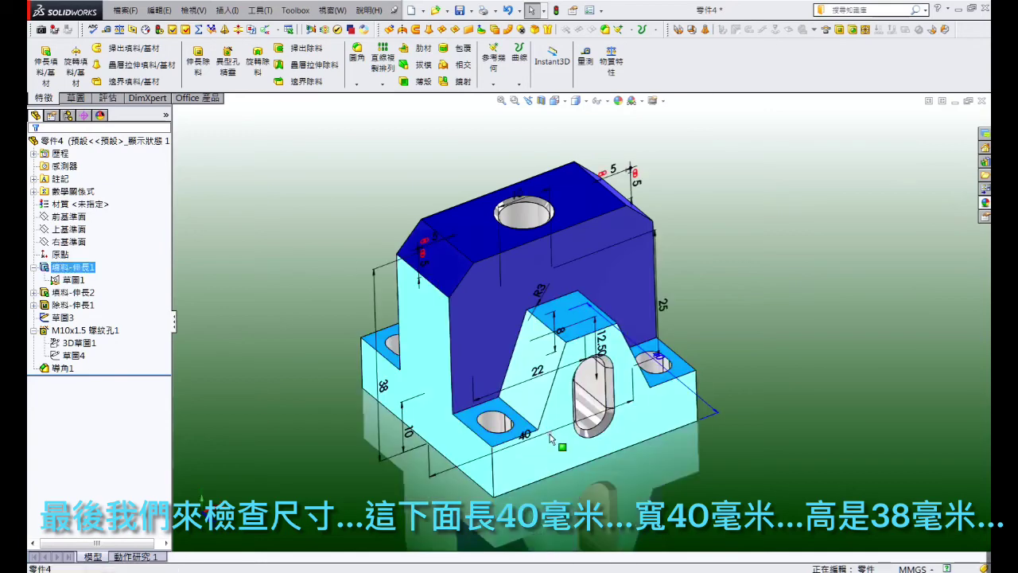
mouse_move(785, 382)
middle_down()
mouse_move(765, 291)
mouse_move(739, 301)
middle_up()
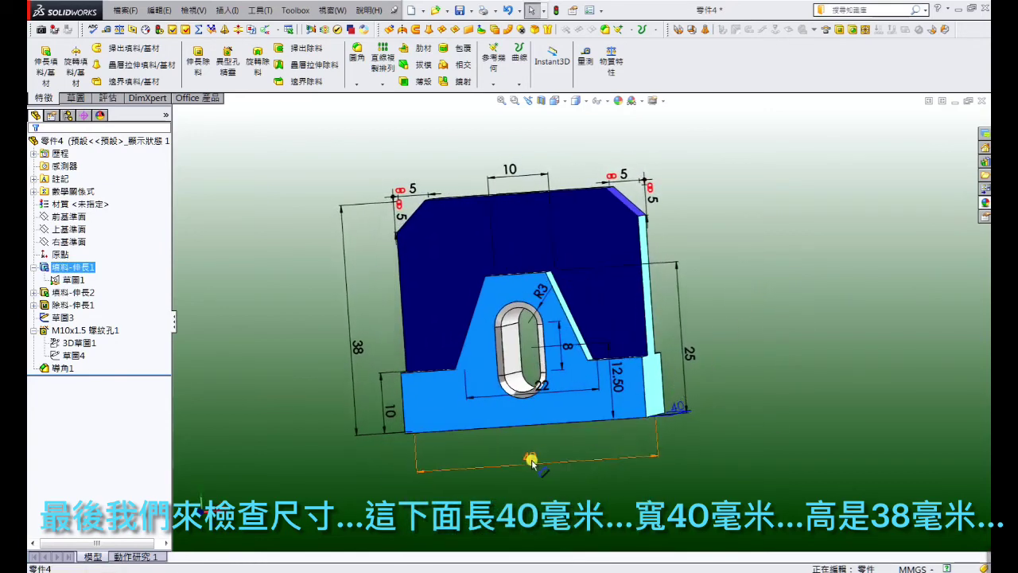
middle_drag(606, 454, 701, 438)
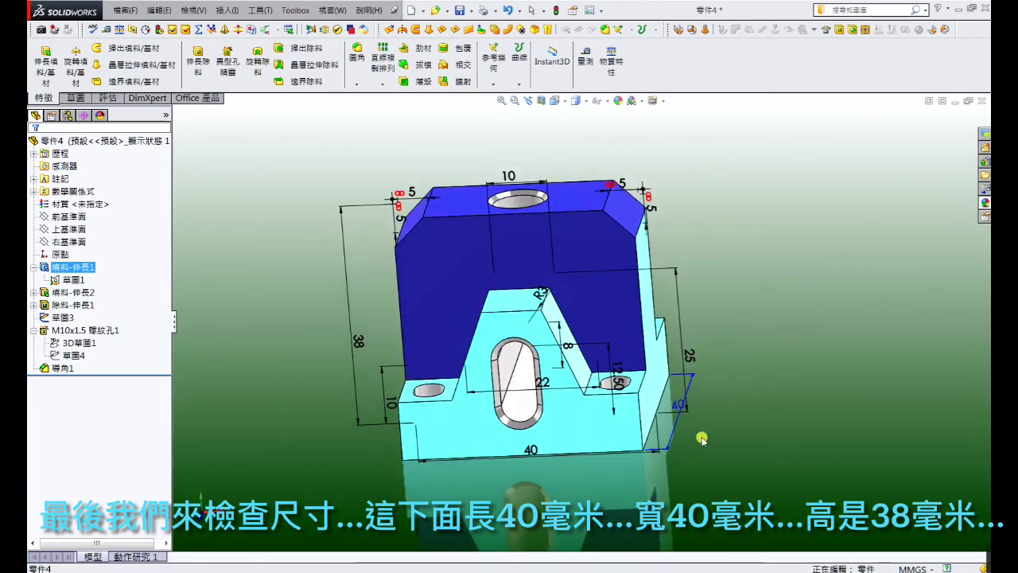
click(675, 408)
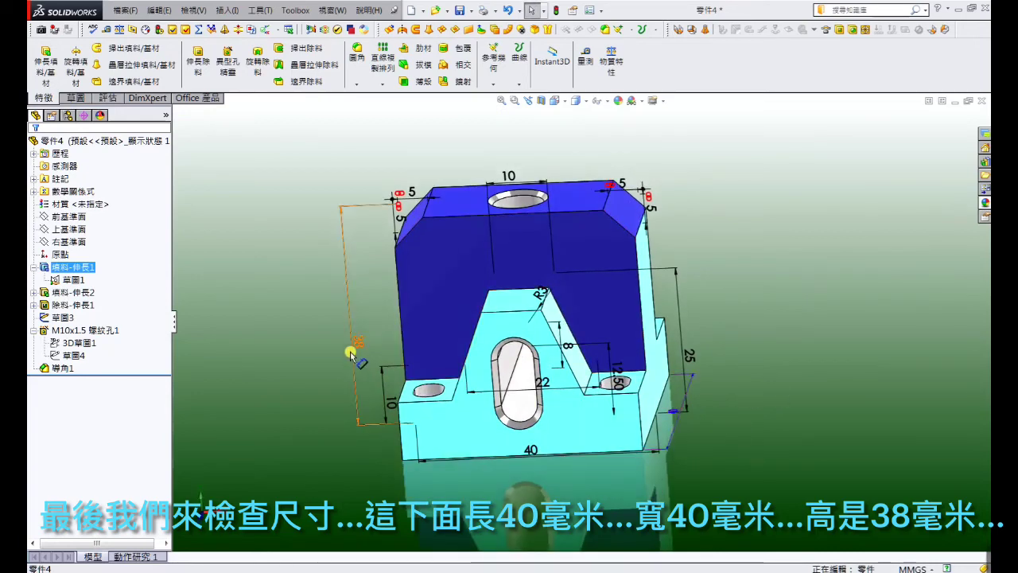
mouse_move(288, 340)
middle_down()
mouse_move(302, 313)
mouse_move(298, 294)
middle_up()
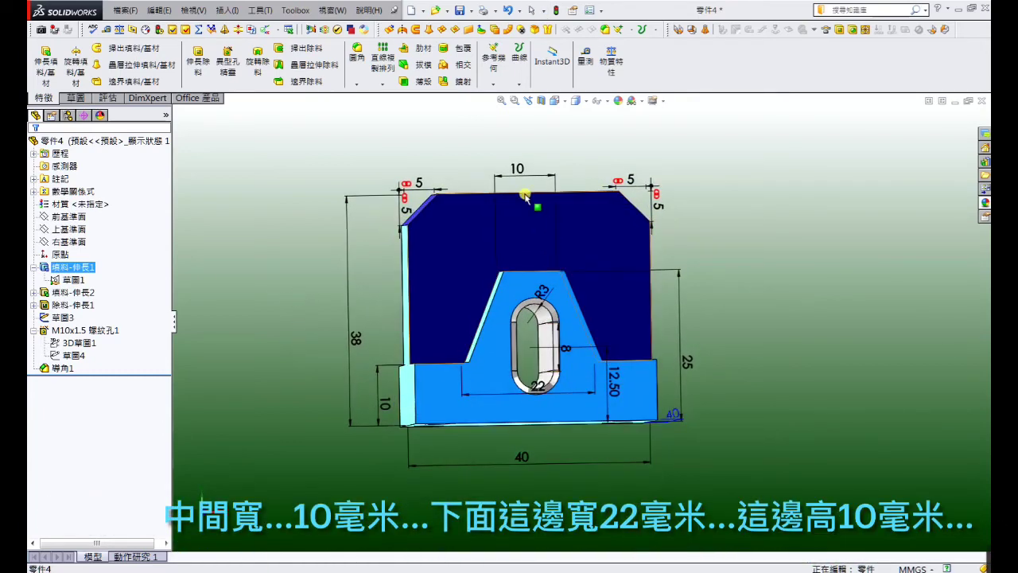
key(Escape)
mouse_move(525, 275)
middle_down()
mouse_move(514, 338)
mouse_move(528, 393)
middle_up()
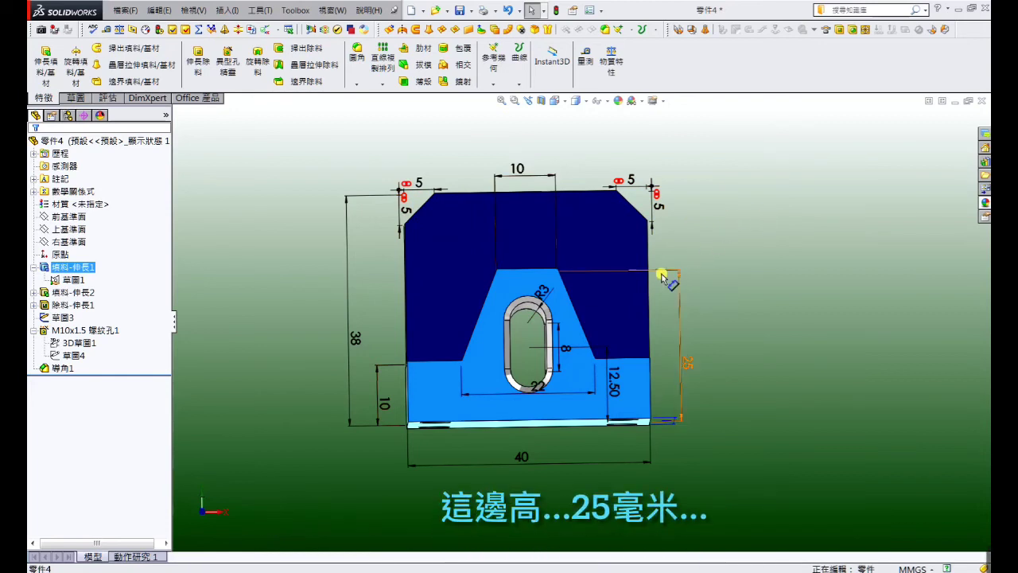
- Move the 25 mm dimension beside the part, return to isometric and hide the dimensions
click(684, 362)
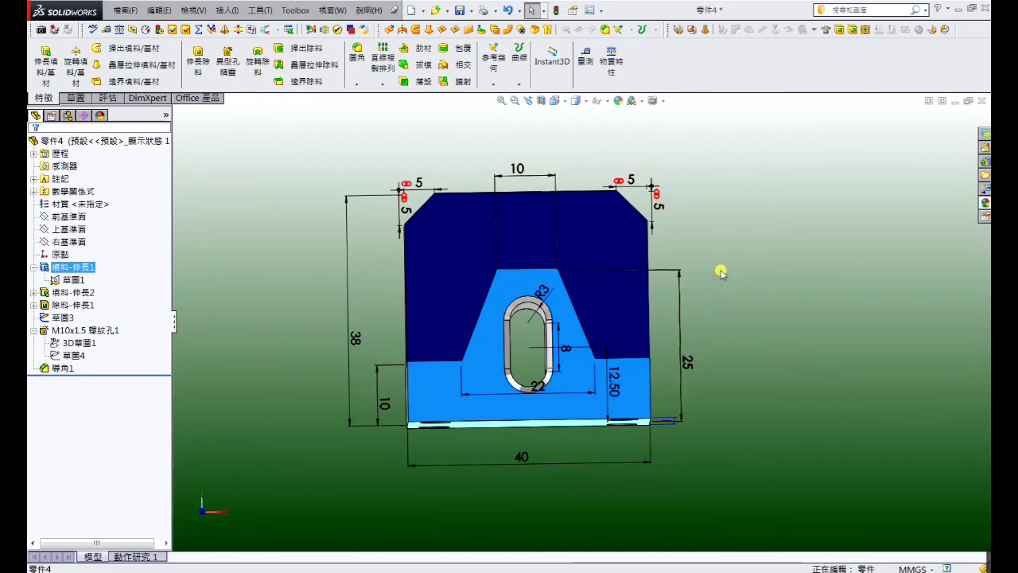
key(ctrl+7)
key(ctrl+b)
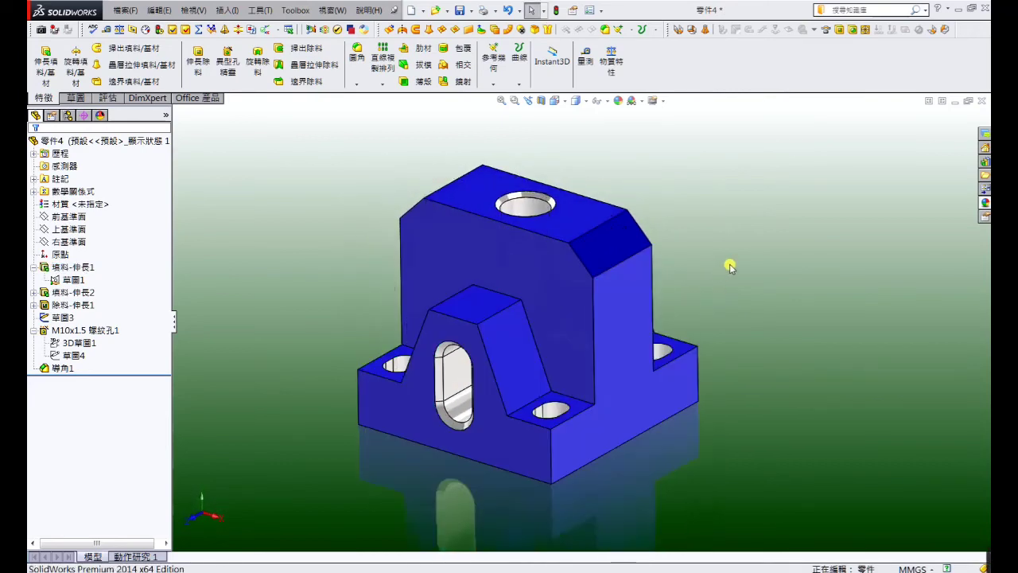
- Show the corner slots' 4.5 mm, 5 mm, R2.5 and 2 mm dimensions from above, then hide them
click(398, 363)
middle_drag(353, 317, 362, 389)
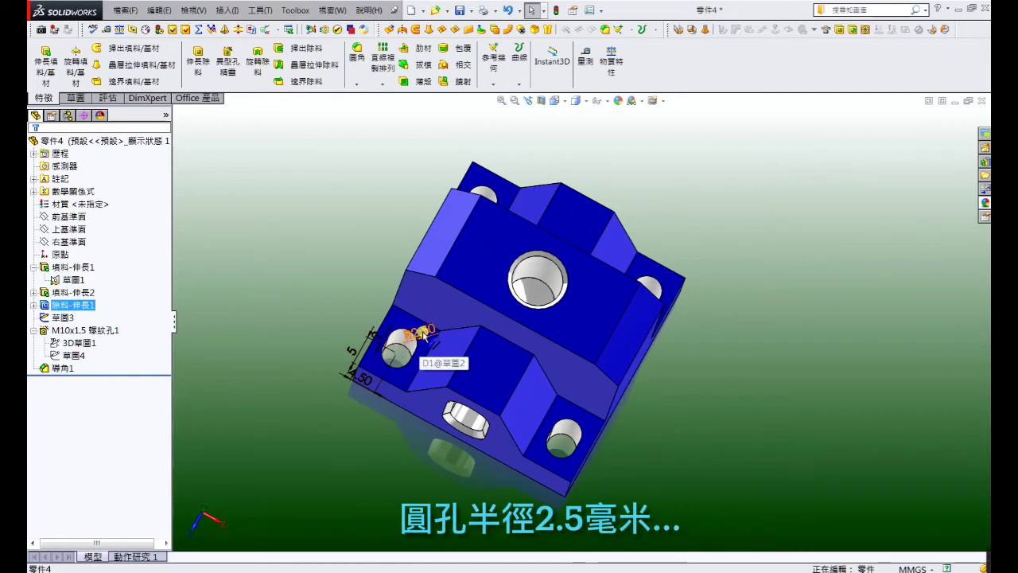
click(350, 276)
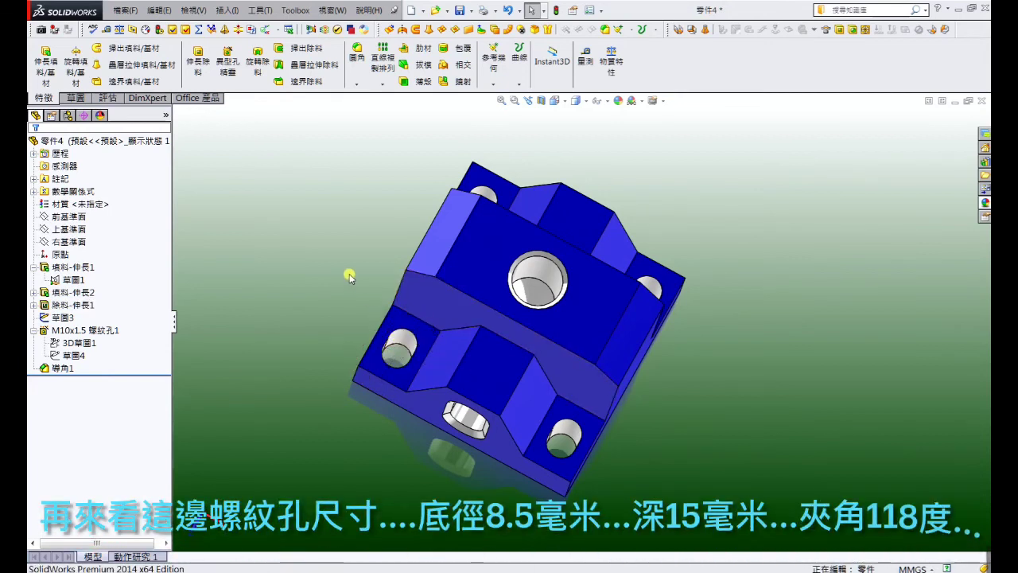
- Inspect the M10 hole's Ø8.50 drill, 15 mm depth, 118° tip and Ø10.05 countersink, then hide them
click(541, 273)
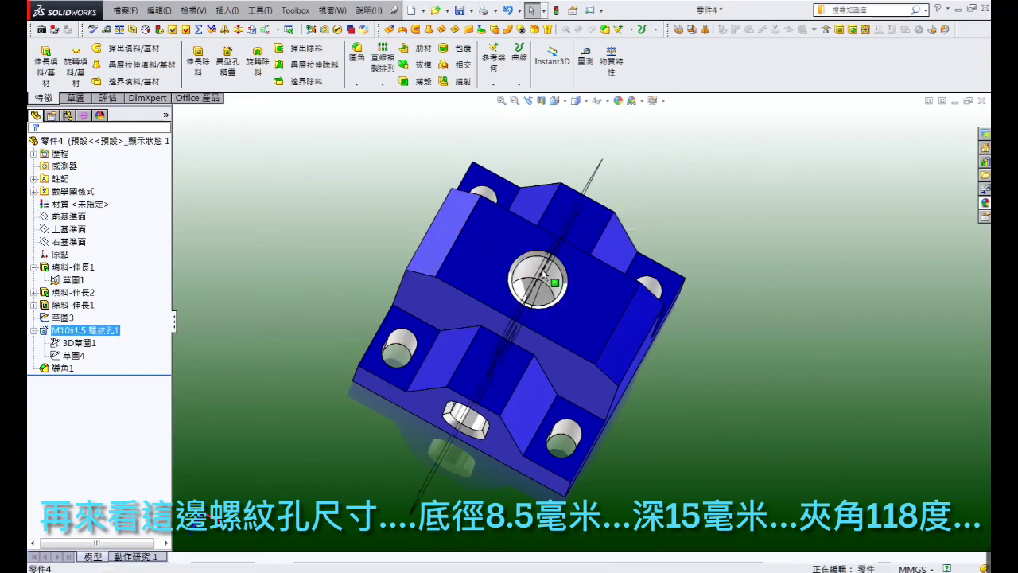
mouse_move(610, 347)
middle_down()
mouse_move(613, 325)
mouse_move(581, 241)
mouse_move(454, 254)
mouse_move(549, 303)
mouse_move(530, 352)
middle_up()
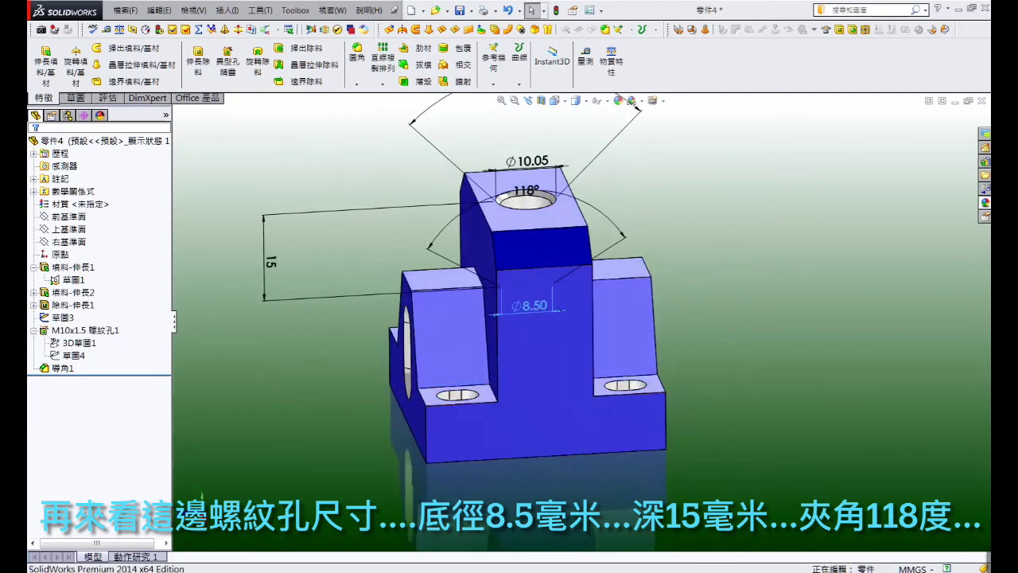
click(537, 305)
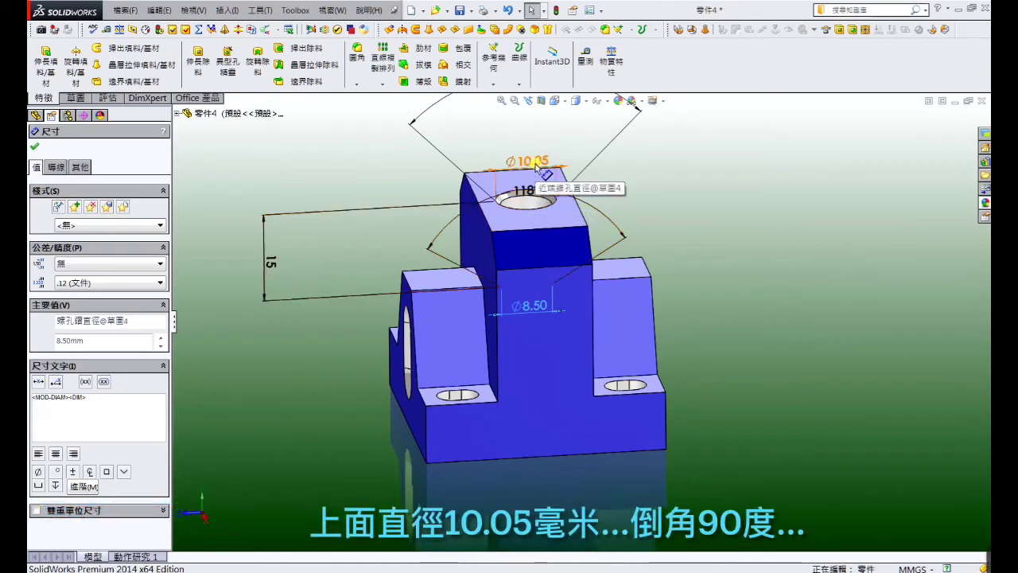
key(z)
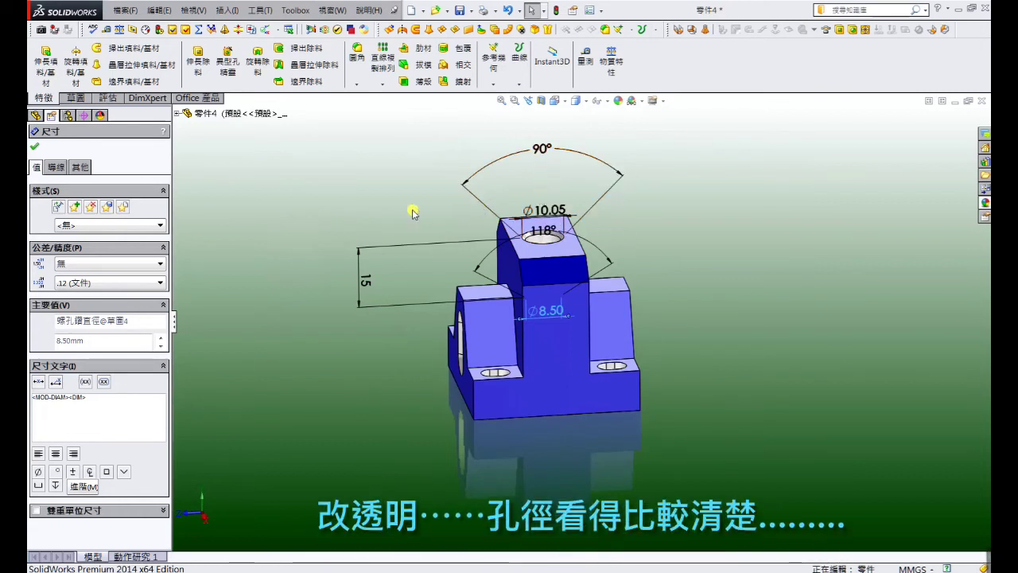
click(366, 205)
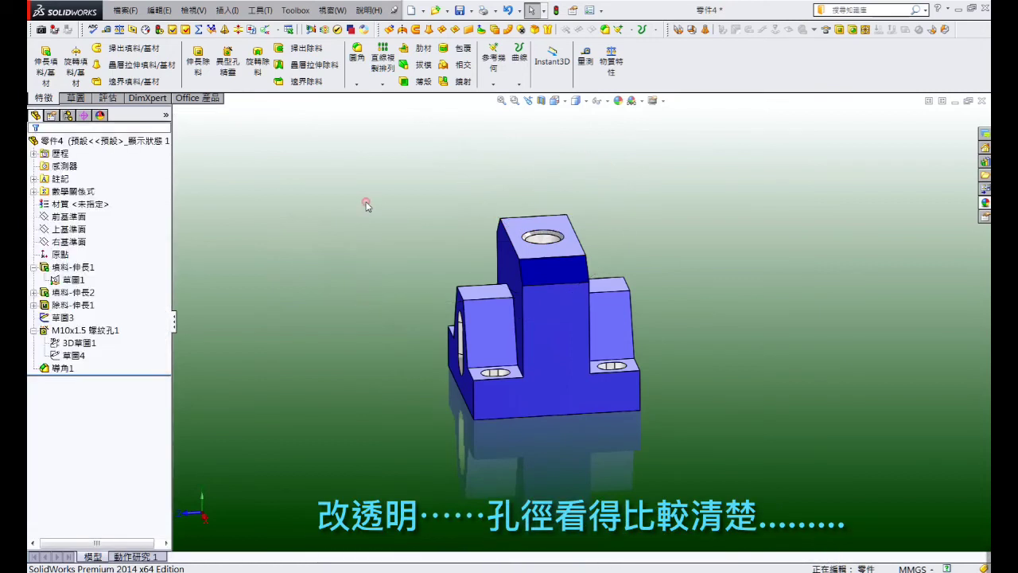
click(184, 11)
mouse_move(213, 77)
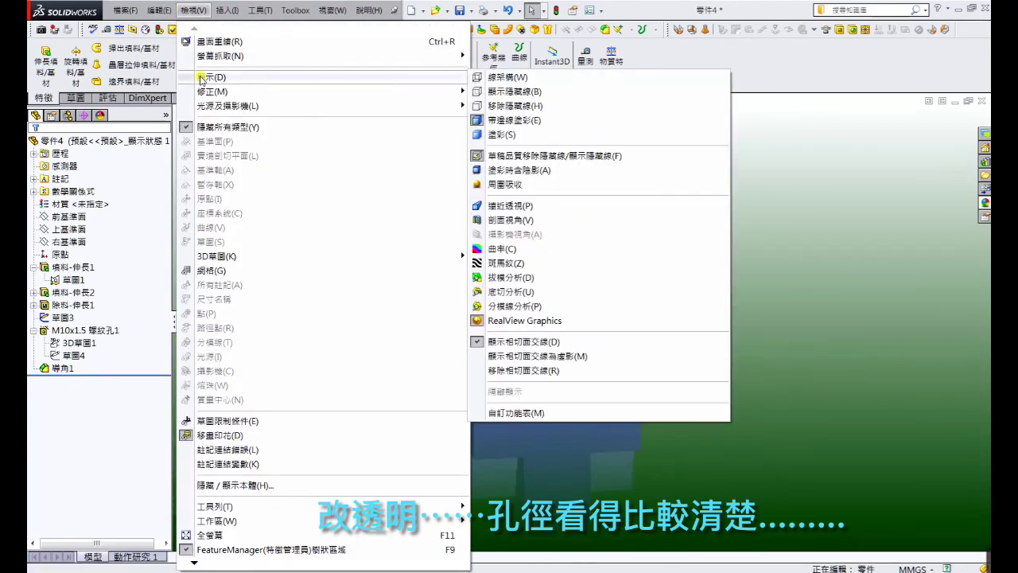
- Switch to wireframe and recheck the tapped hole's 15 mm depth and diameters from the front
click(507, 92)
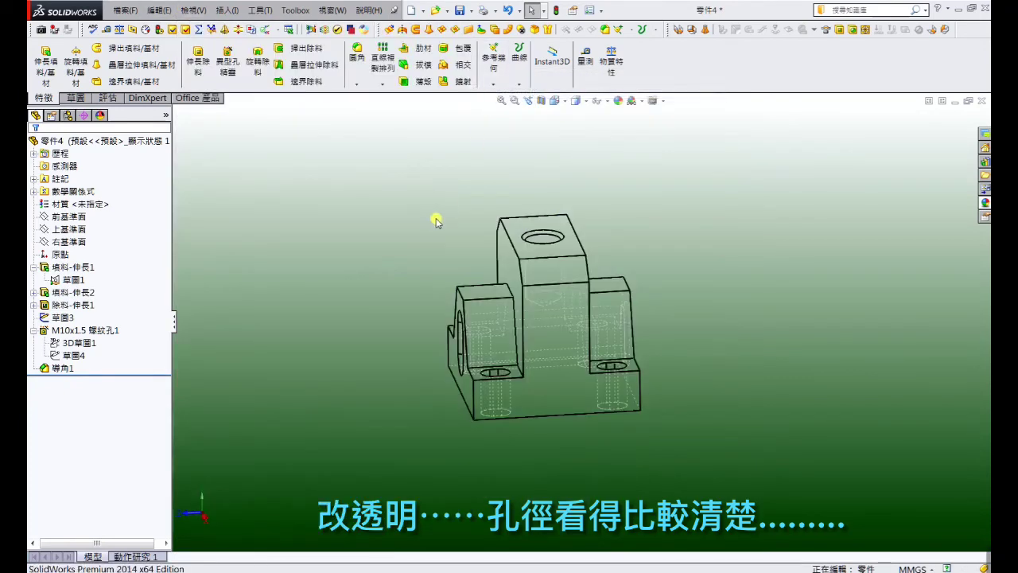
scroll(547, 242, down, 3)
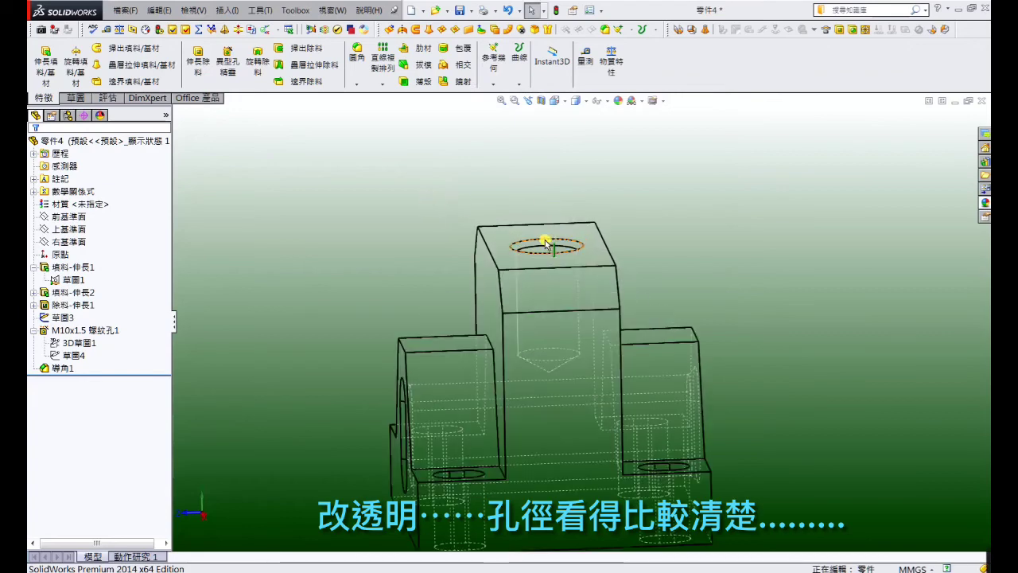
click(552, 254)
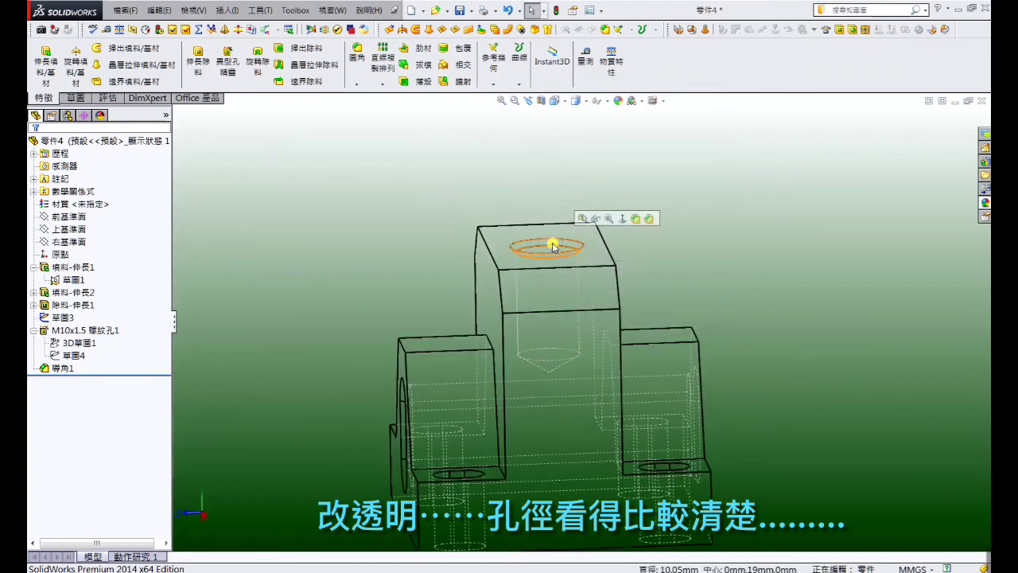
double_click(554, 247)
middle_drag(551, 293, 545, 262)
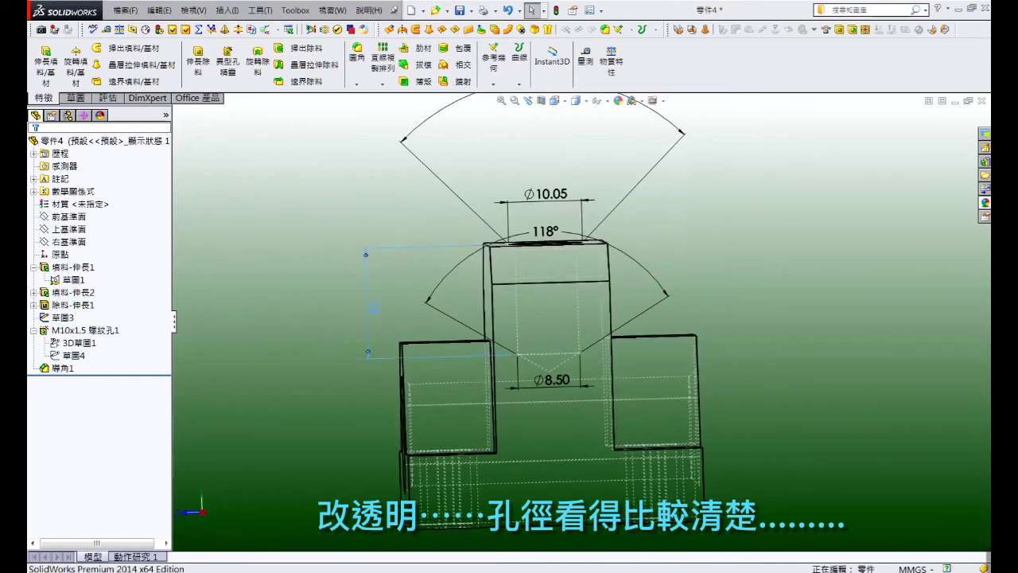
click(523, 353)
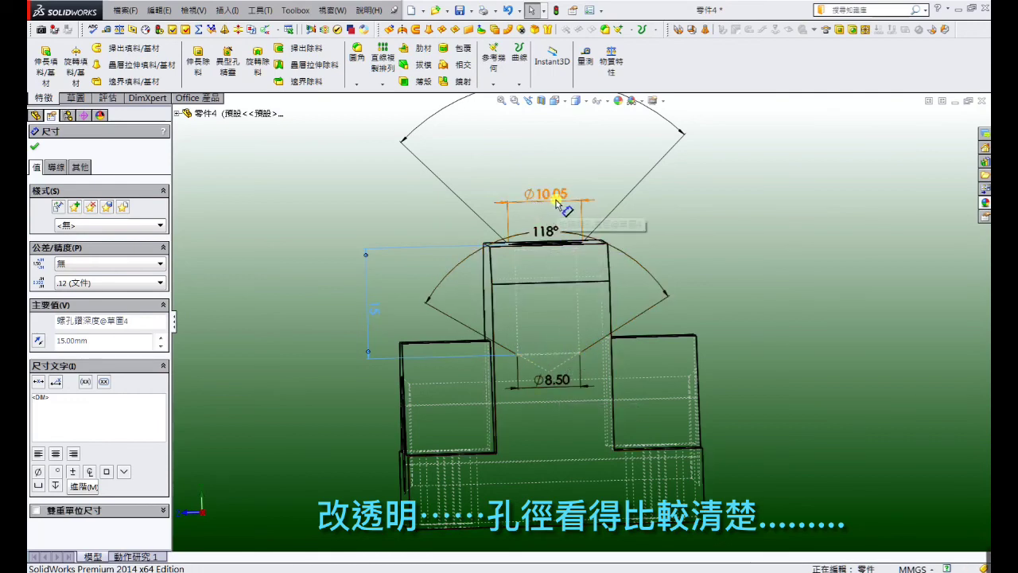
scroll(561, 191, up, 2)
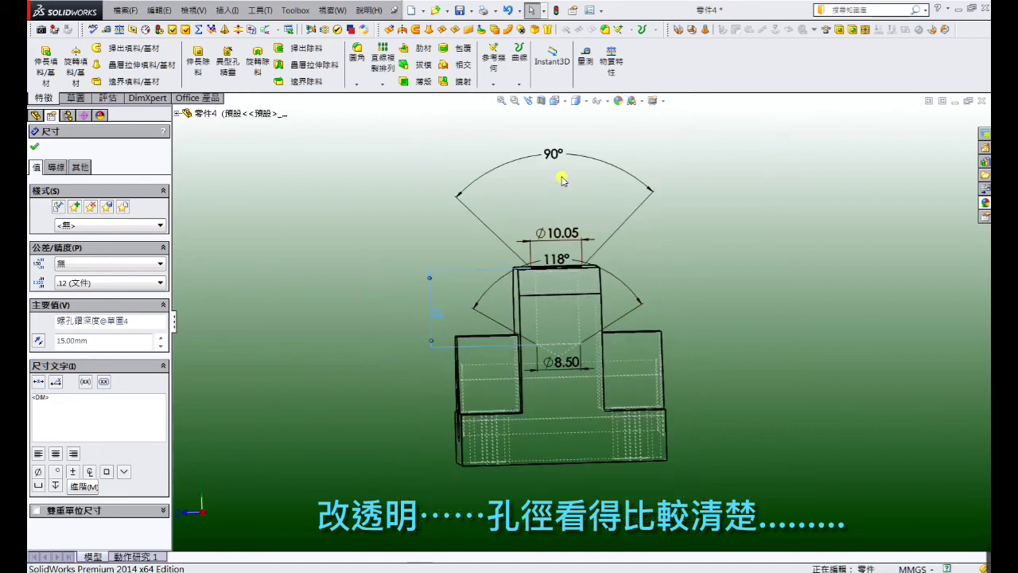
click(714, 212)
key(ctrl+7)
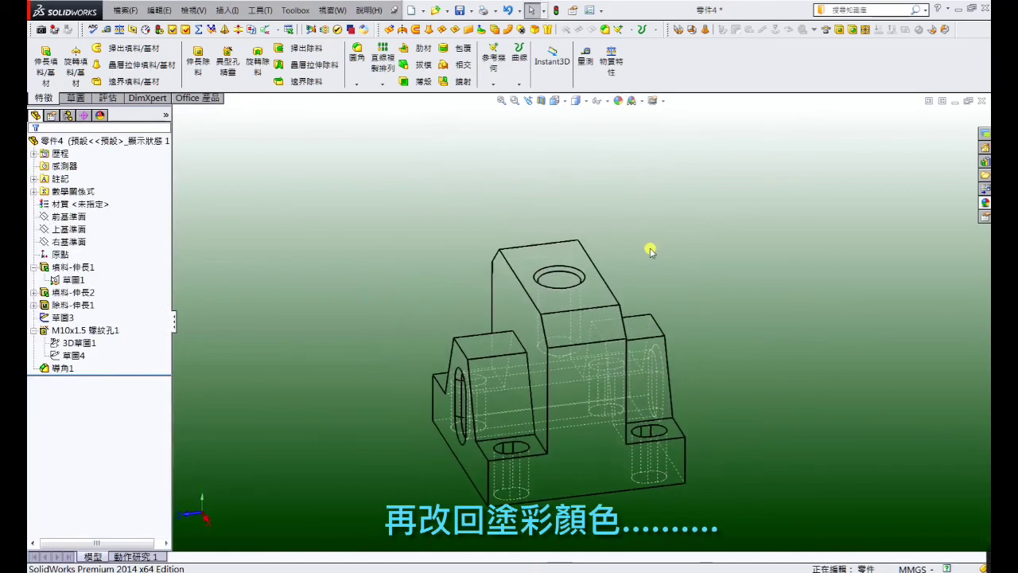
- Switch the display to Shaded With Edges and orbit the blue bracket
click(193, 10)
mouse_move(212, 77)
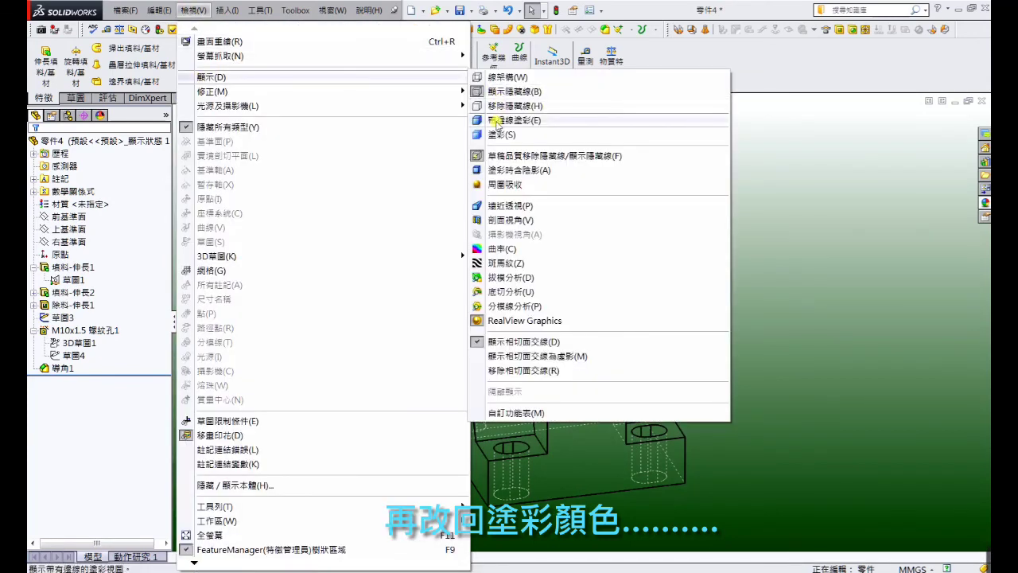
click(496, 122)
mouse_move(391, 300)
middle_down()
mouse_move(419, 236)
mouse_move(417, 312)
mouse_move(454, 345)
mouse_move(721, 393)
mouse_move(594, 379)
mouse_move(579, 288)
mouse_move(557, 274)
mouse_move(538, 336)
mouse_move(489, 357)
mouse_move(483, 374)
mouse_move(545, 336)
mouse_move(595, 329)
mouse_move(593, 411)
middle_up()
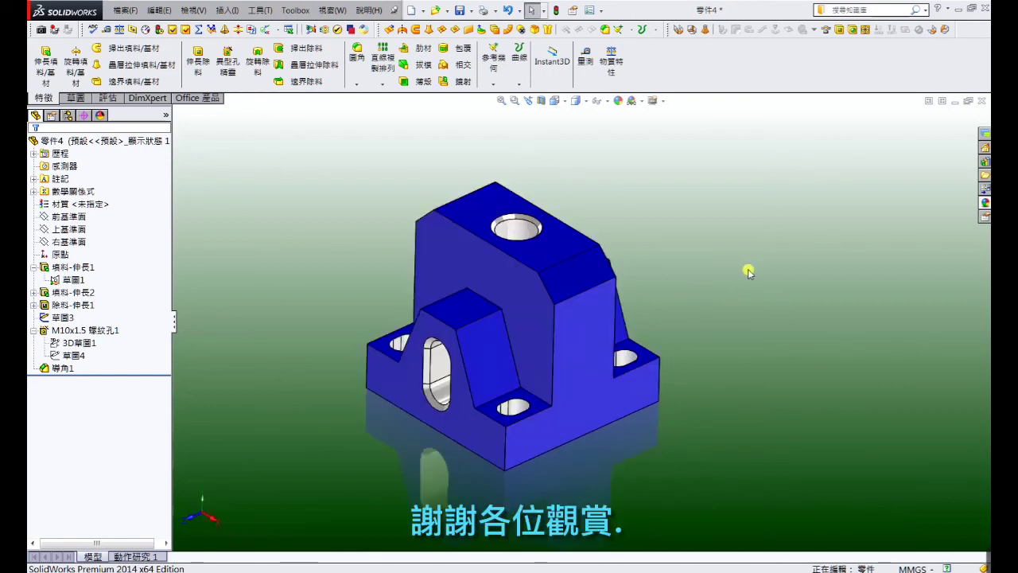
- Orbit the finished blue bracket to view its white slots, bolt holes and tapped hole
mouse_move(748, 271)
middle_down()
mouse_move(705, 302)
mouse_move(726, 273)
mouse_move(736, 311)
middle_up()
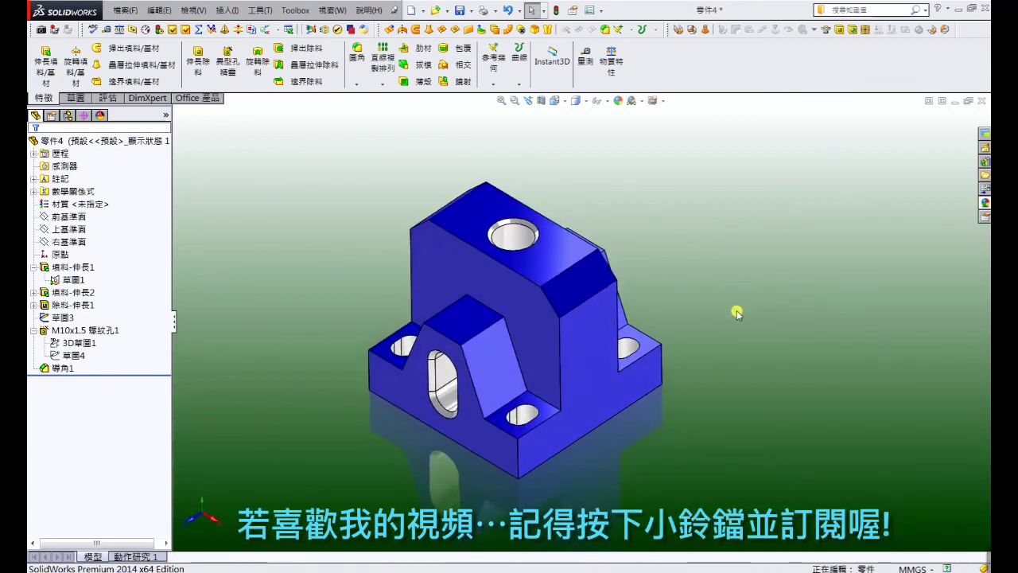